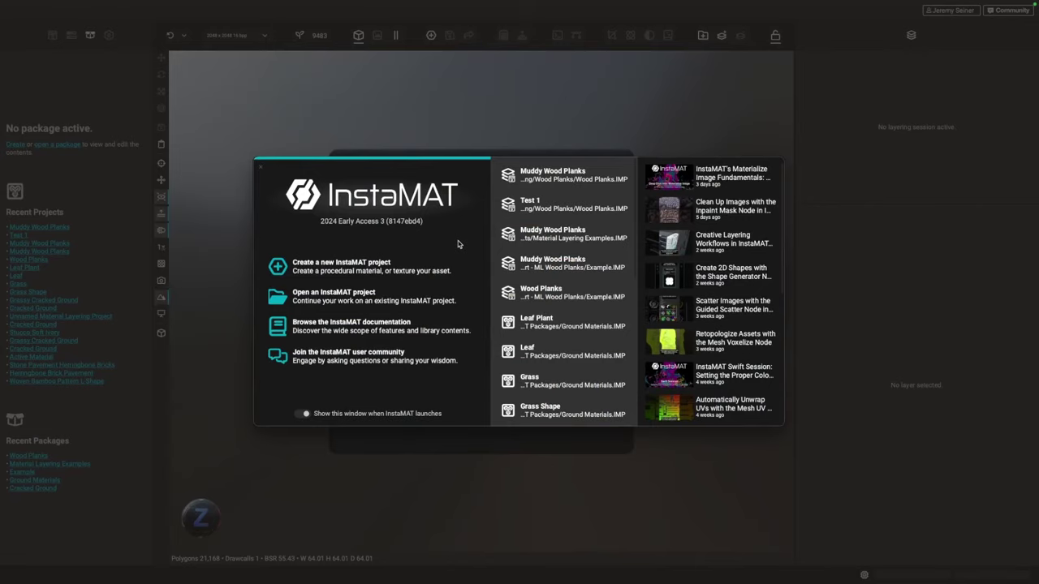
Create a new Material Layering project without a template.
left_click(375, 267)
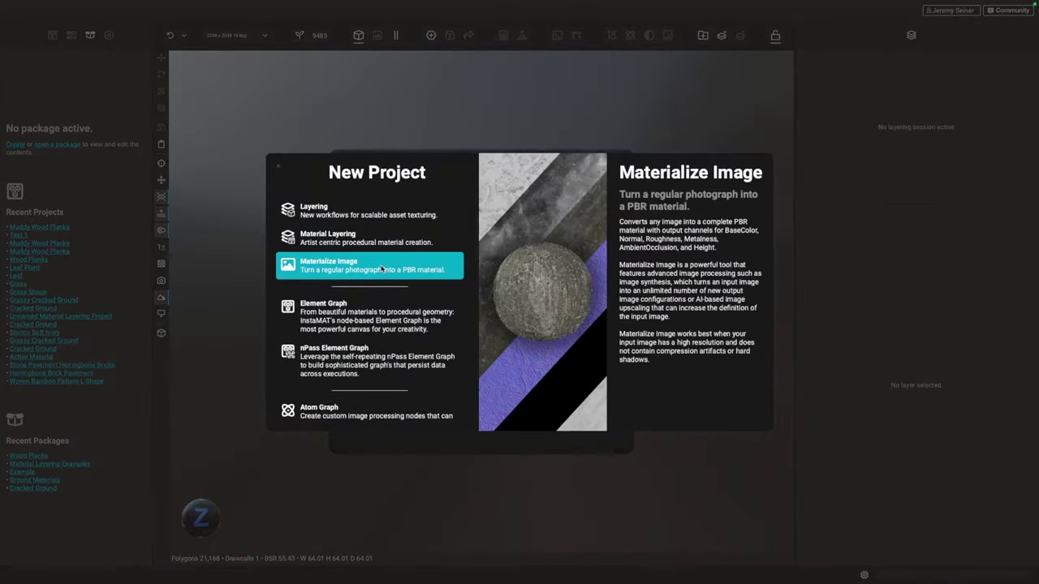
left_click(349, 238)
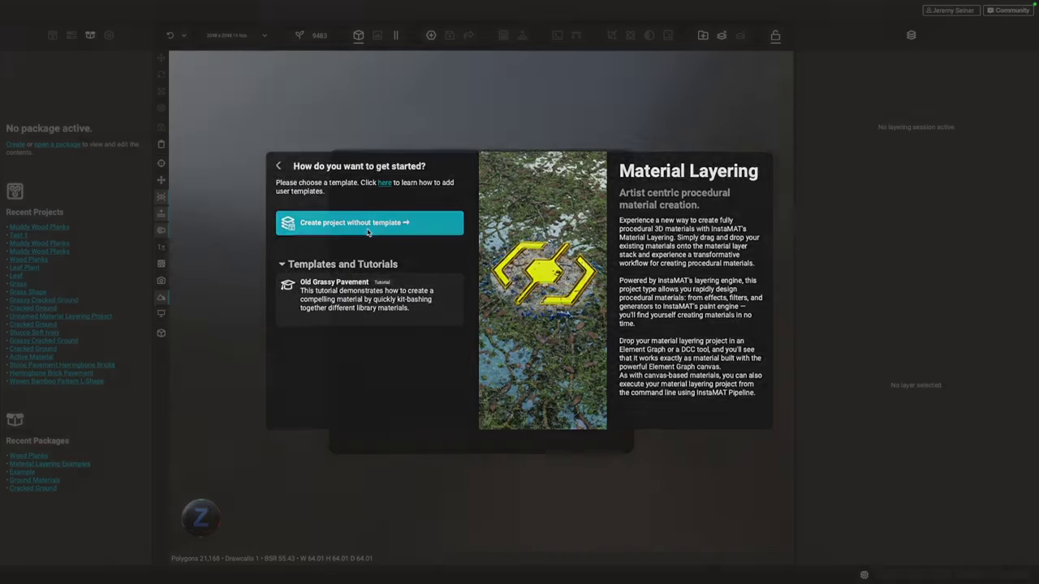
left_click(368, 232)
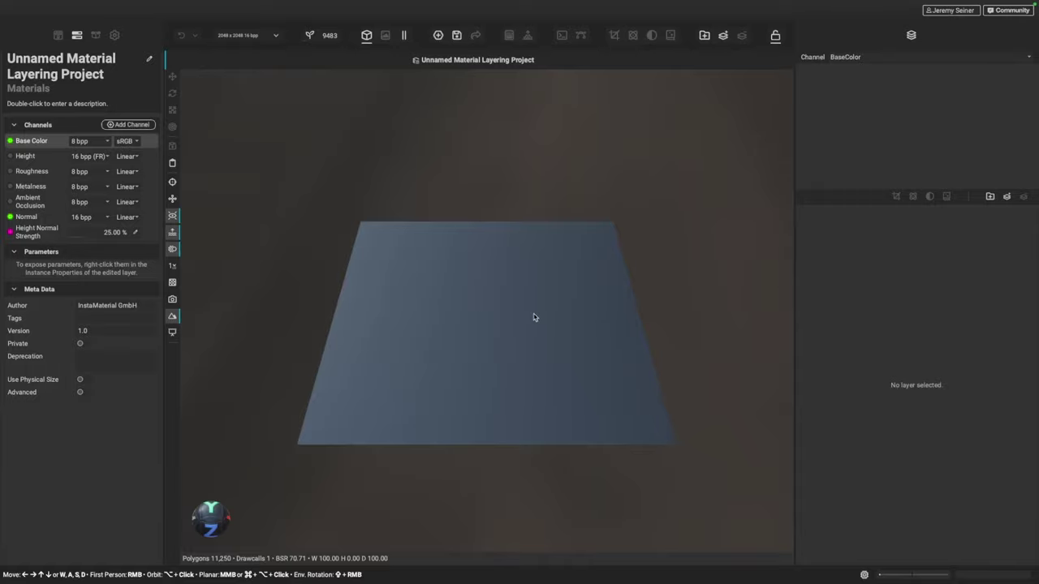
mouse_move(554, 330)
left_mouse_down("alt")
mouse_move(505, 318)
mouse_move(543, 329)
left_mouse_up("alt")
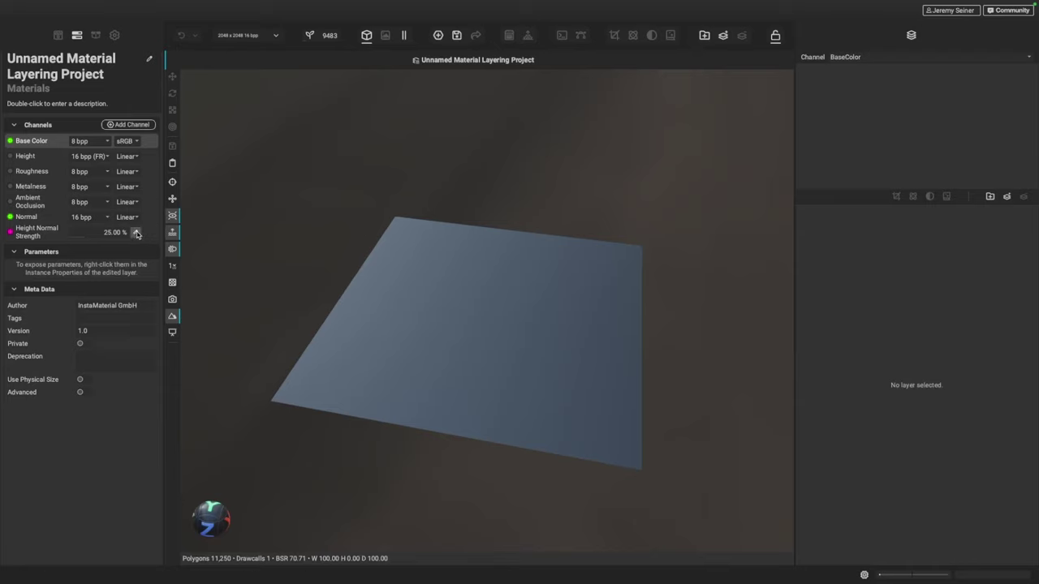
Look over the package contents and viewer settings, and browse the Materials category in the library.
left_click(90, 35)
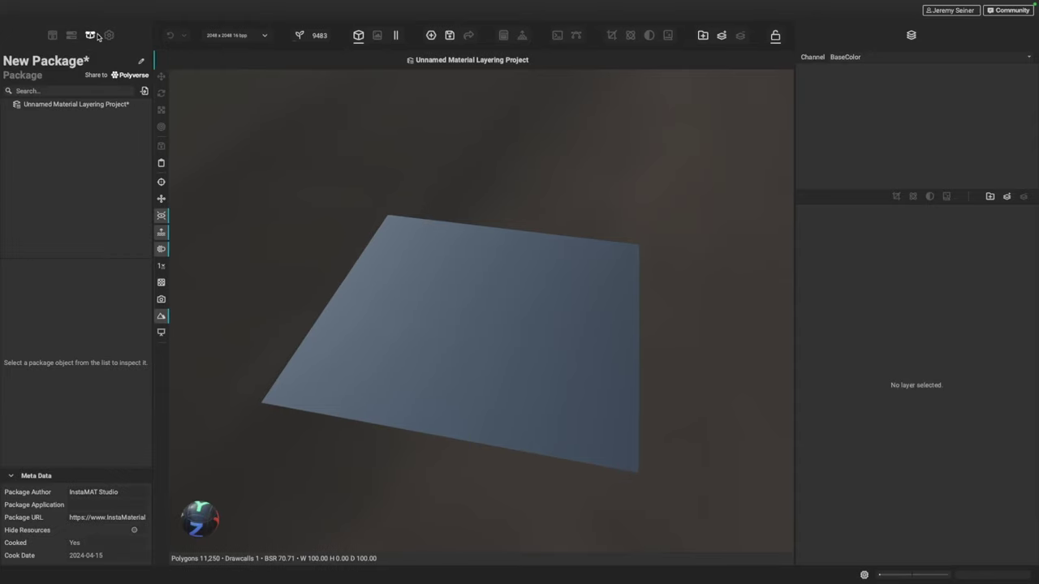
left_click(109, 35)
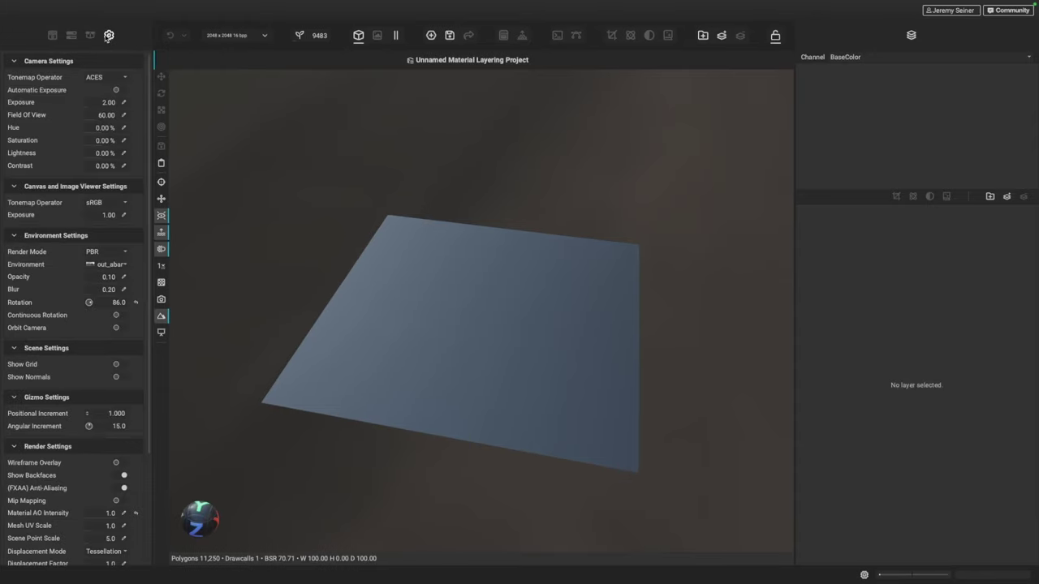
left_click(51, 35)
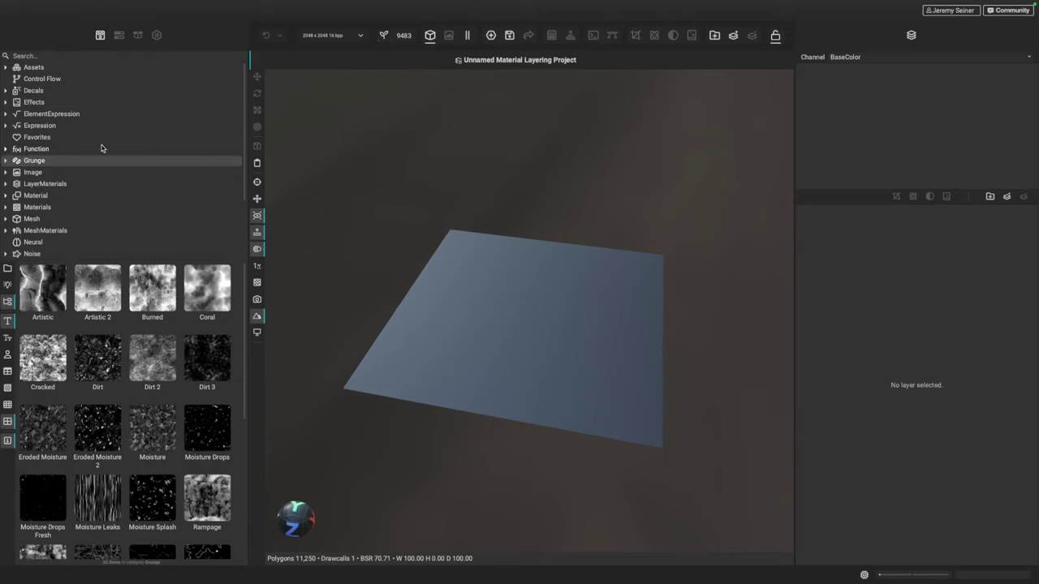
scroll(102, 147, "down", 3)
scroll(102, 148, "up", 3)
left_click(46, 209)
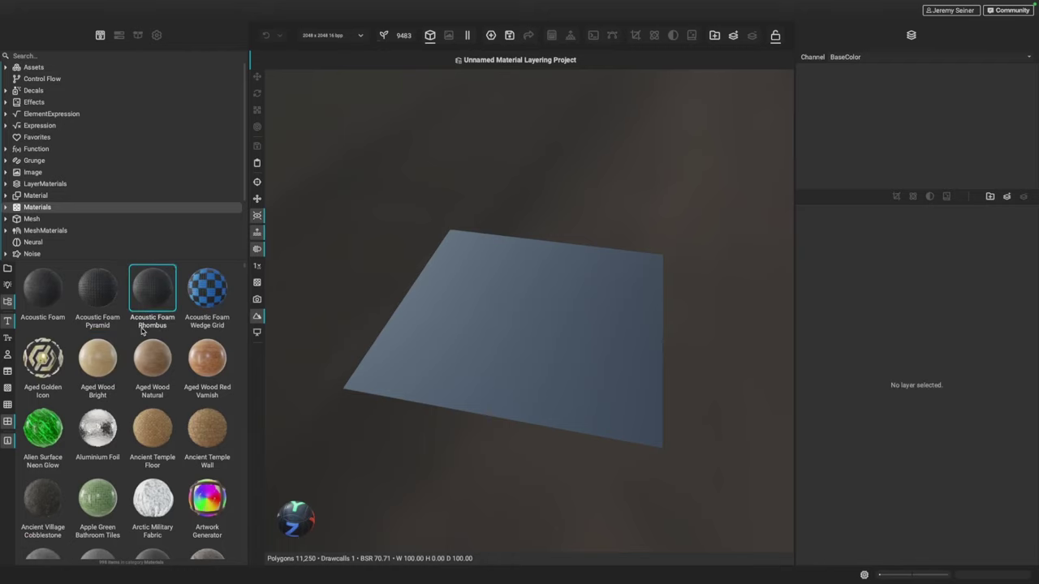
scroll(142, 329, "down", 15)
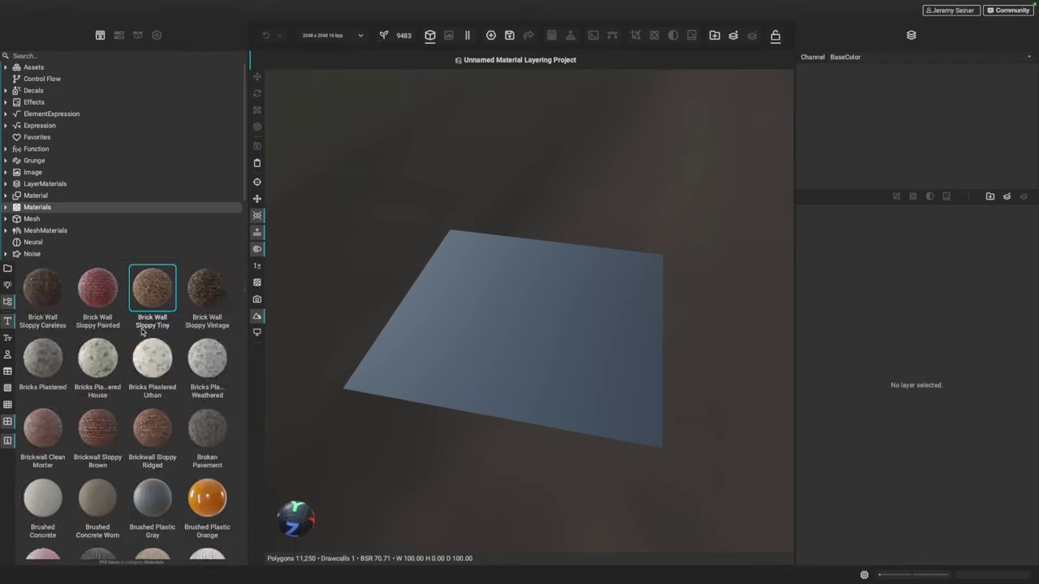
scroll(142, 331, "down", 15)
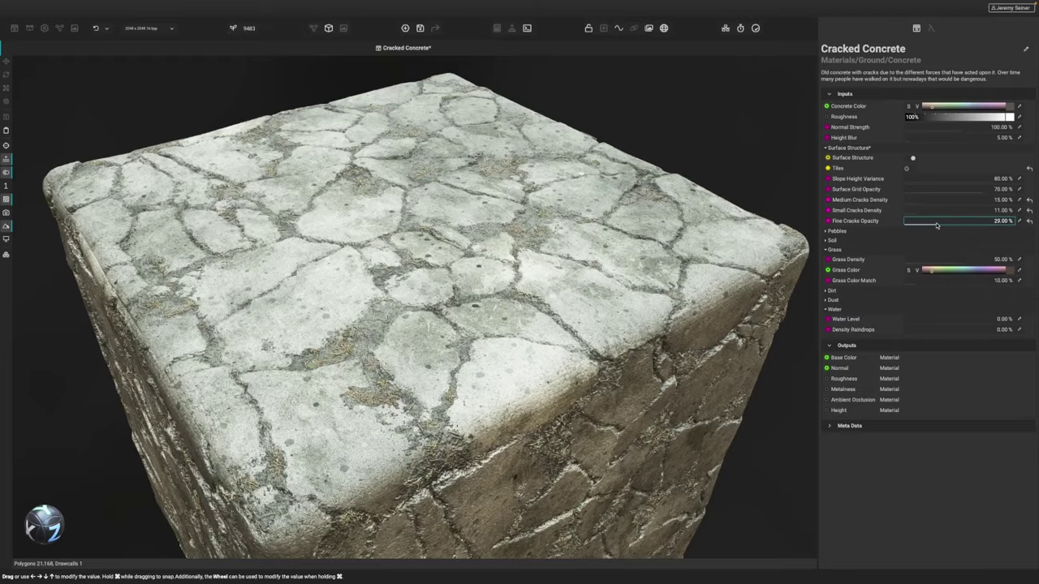
Enable Tiles on the Cracked Concrete material and adjust its surface structure, grass and water parameters.
left_click(907, 168)
left_click_drag(918, 214, 927, 183)
left_click(927, 179)
left_click_drag(957, 280, 1014, 280)
left_click_drag(904, 340, 948, 340)
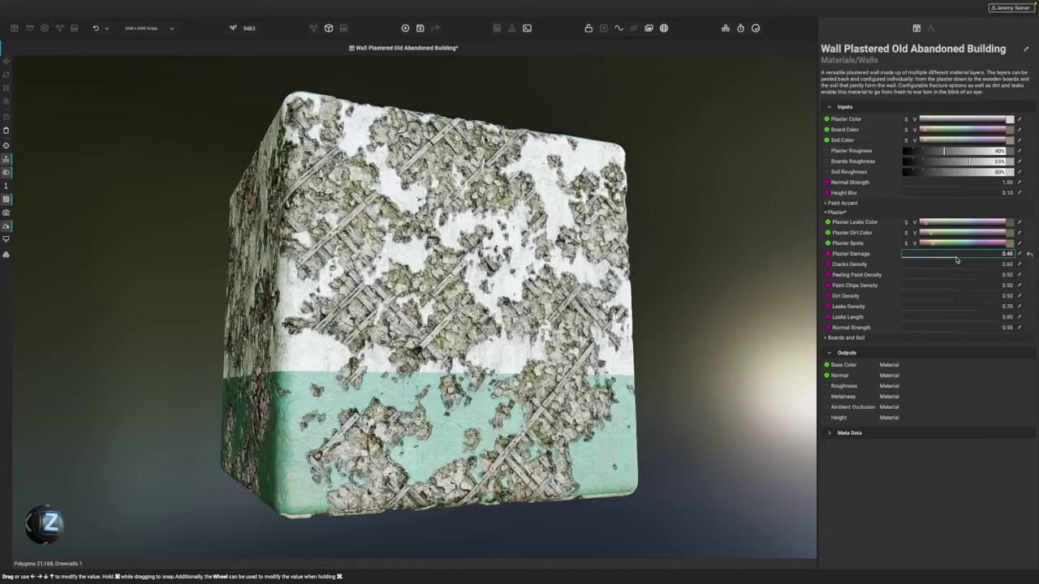
Raise Plaster Damage on the Wall Plastered Old Abandoned Building material and Water Level on Forest Road Muddy.
left_click_drag(969, 258, 1002, 258)
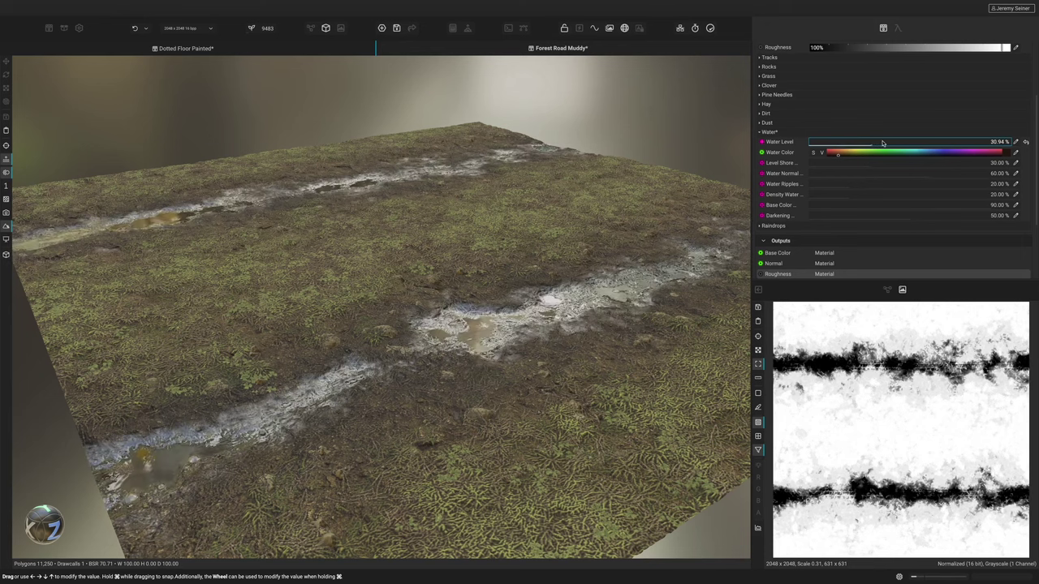
left_click_drag(889, 143, 941, 145)
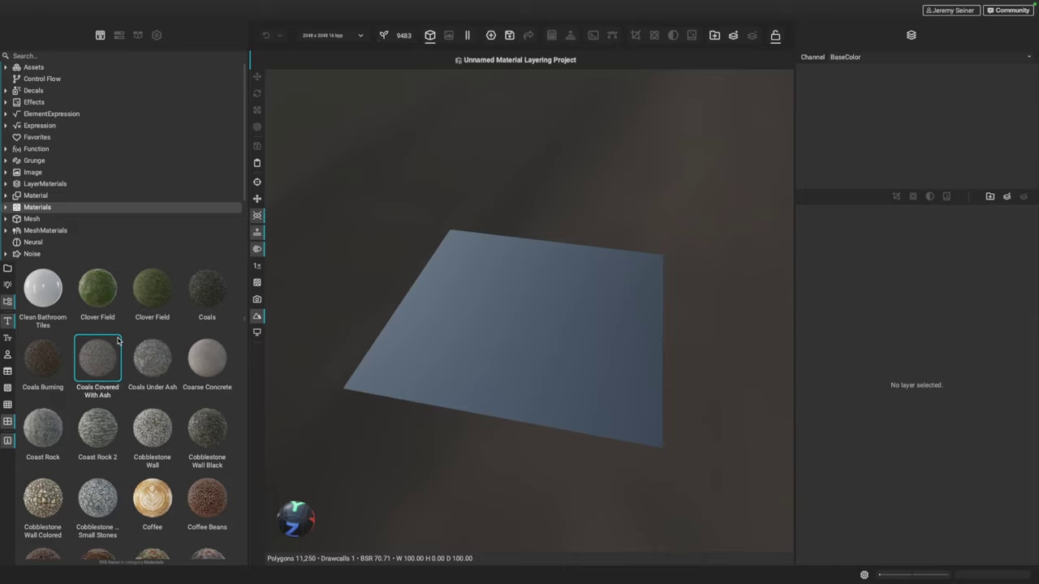
Search the library for "cabin" and apply the Cabin Log Wall New material to the plane.
left_click(79, 53)
type("cabin")
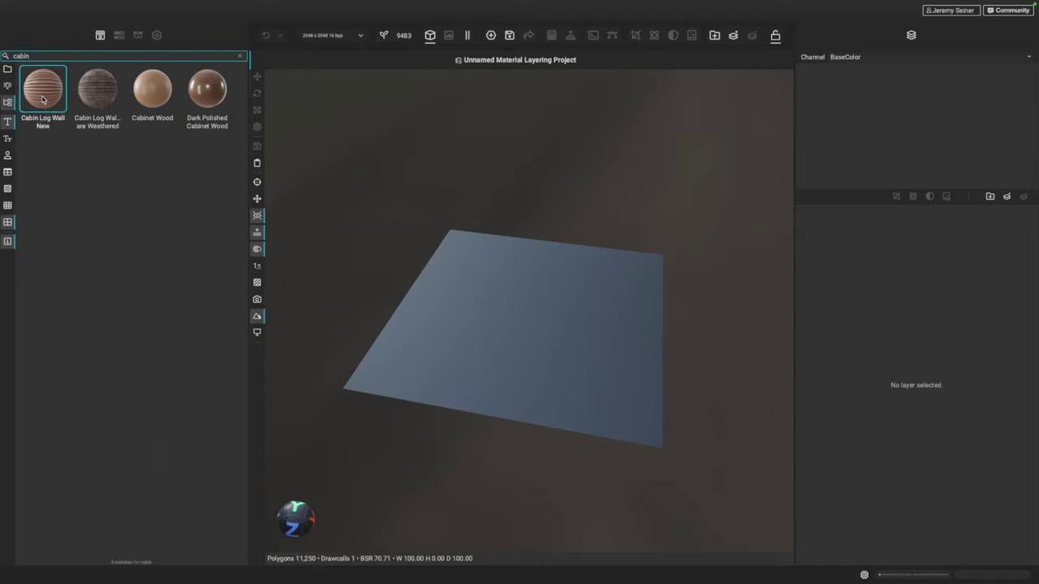
mouse_move(43, 99)
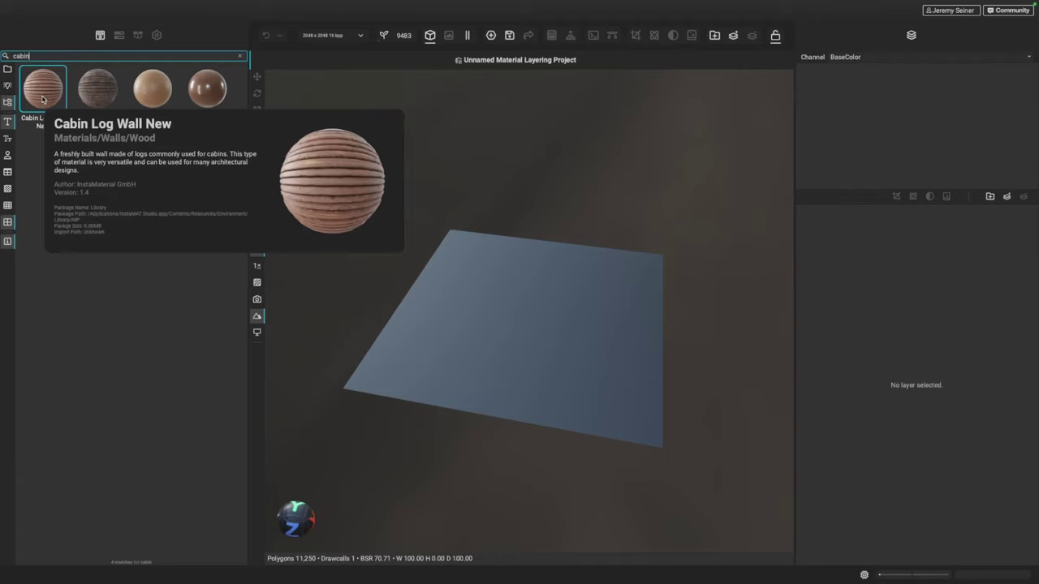
left_click_drag(43, 97, 529, 323)
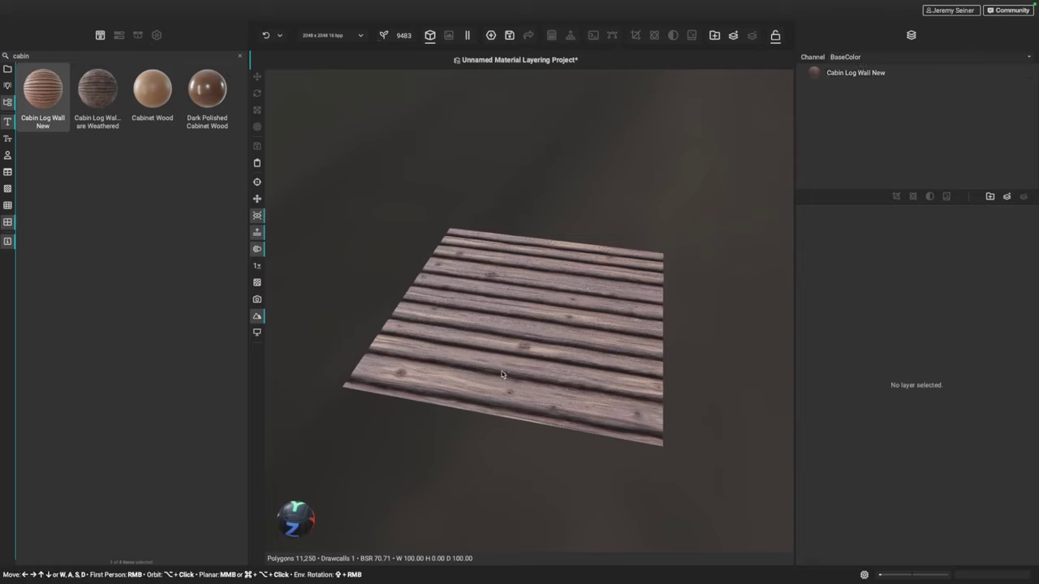
left_click_drag(548, 350, 538, 358, "alt")
right_click_drag(538, 358, 538, 355, "shift")
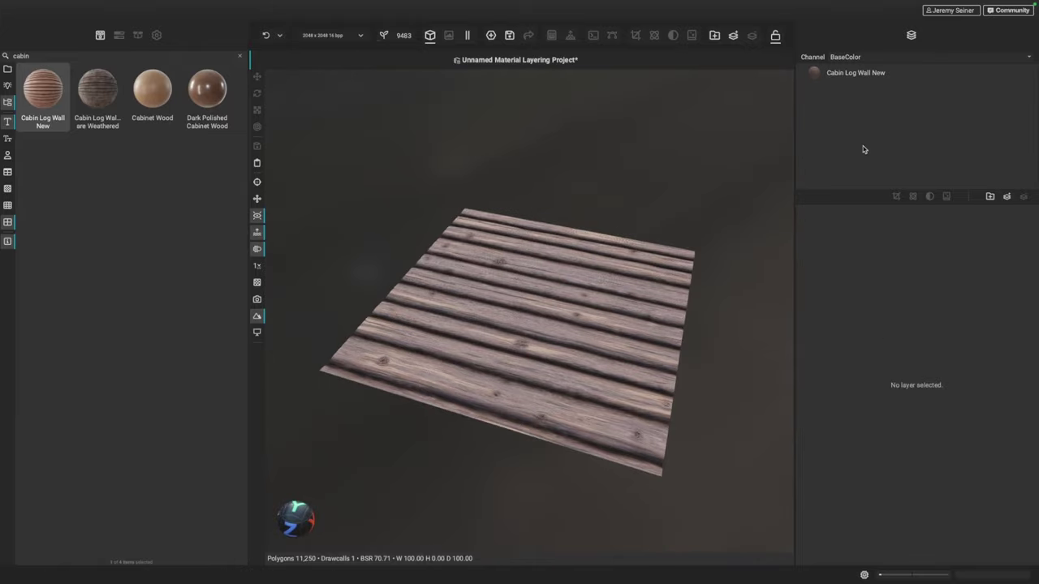
Select the Cabin Log Wall New layer and expand its Wood, Logs, Dirt and Dust parameter groups.
left_click(850, 75)
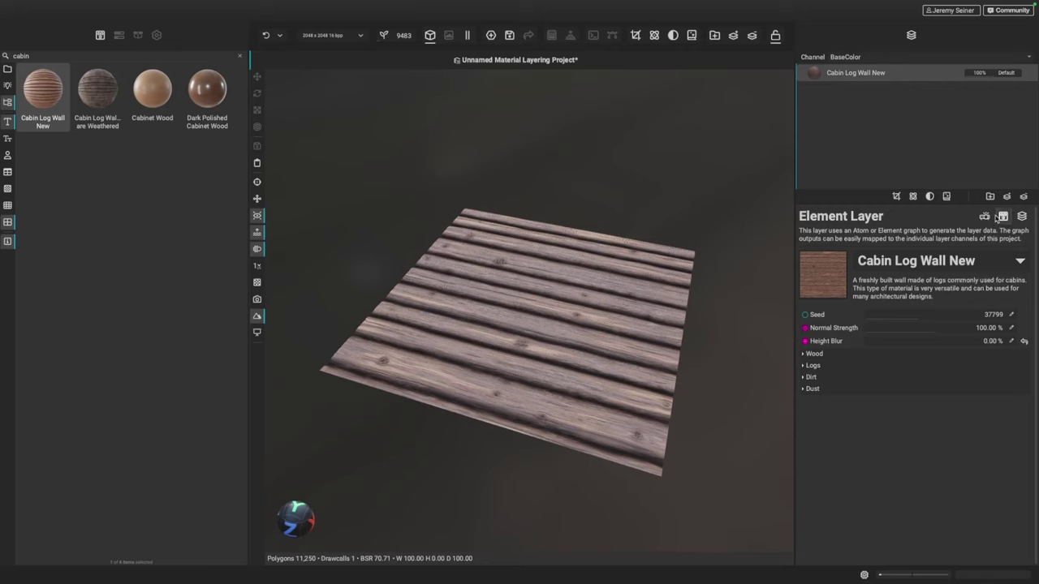
left_click(813, 354)
left_click(812, 436)
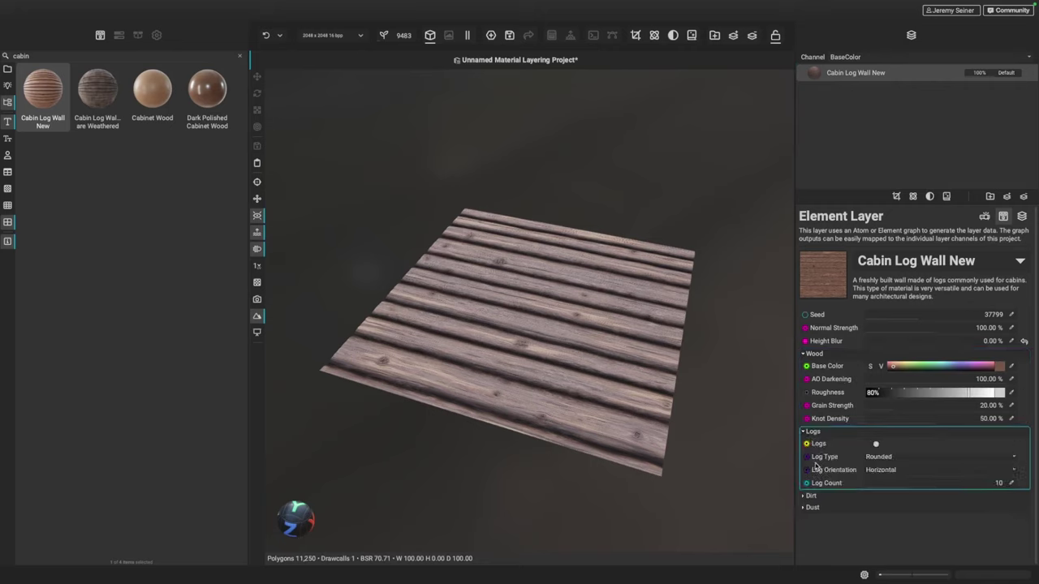
left_click(811, 495)
left_click(812, 534)
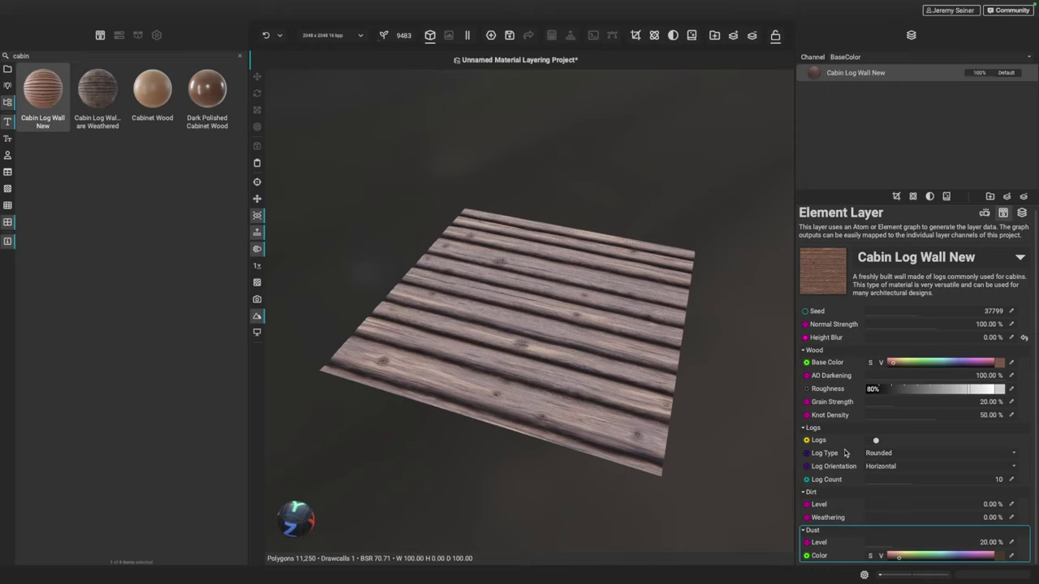
Set the Cabin Log Wall New layer's Log Type to Square and its Log Orientation to Vertical.
left_click(917, 454)
left_click(911, 467)
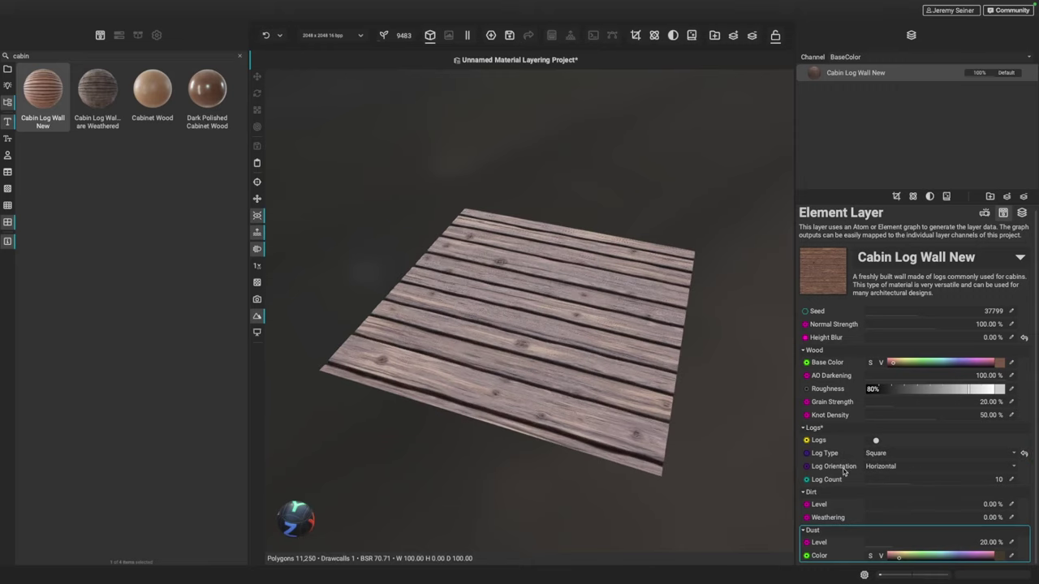
left_click(877, 468)
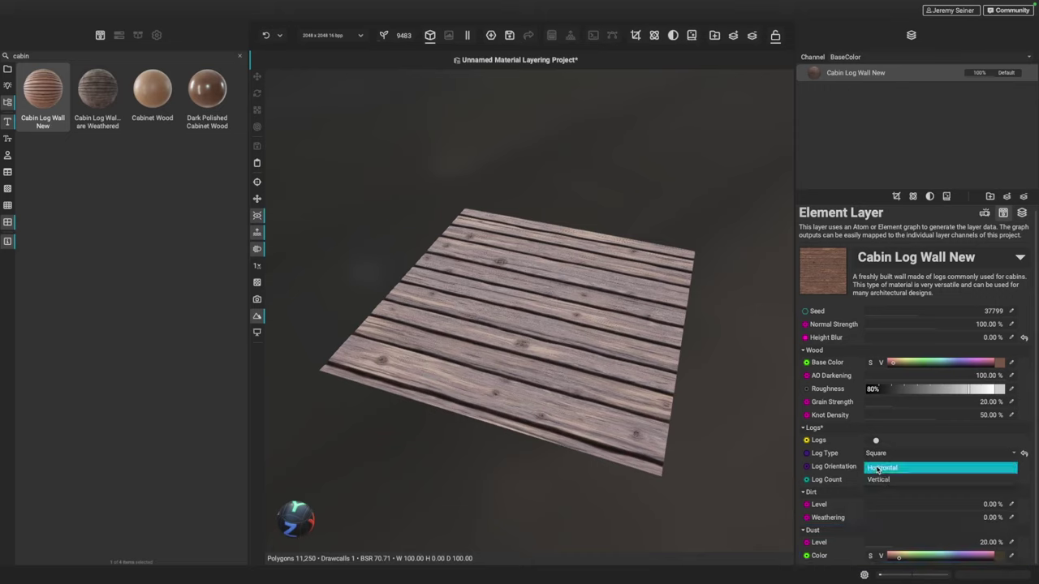
left_click(921, 480)
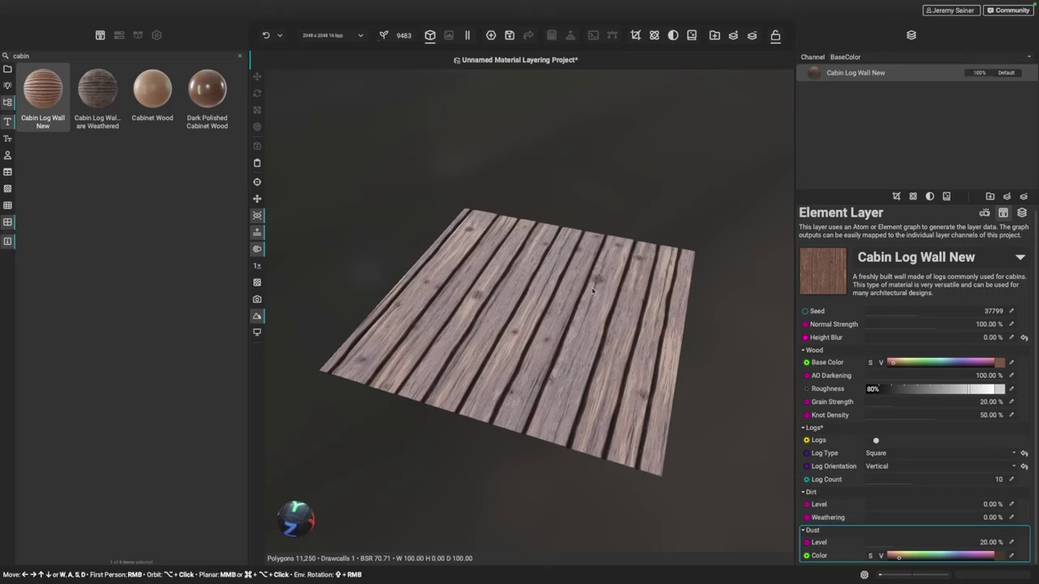
right_click_drag(552, 359, 576, 353, "super")
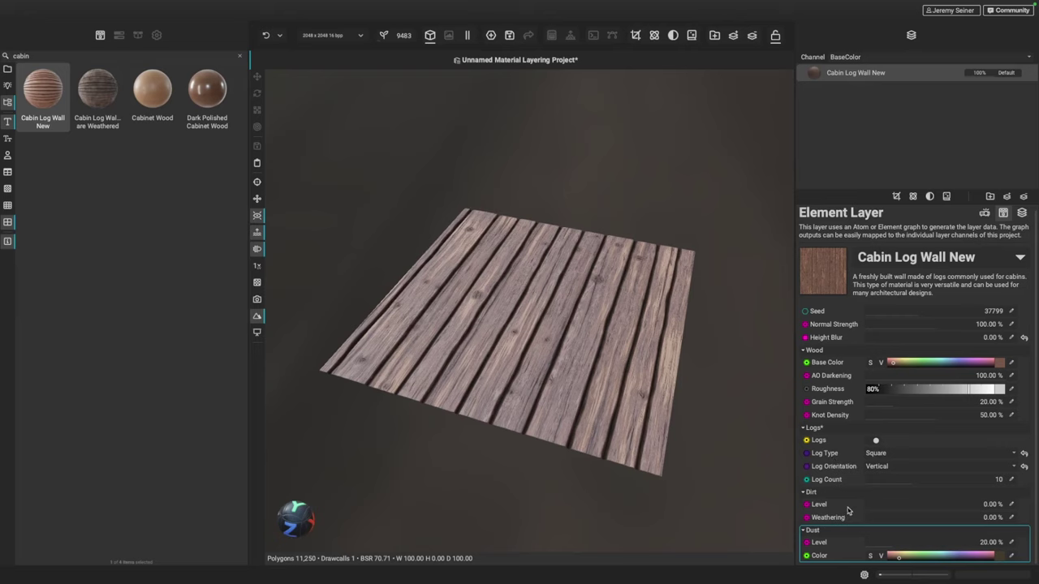
Set the wood layer's dirt Level to 100%, Weathering to 25% and dust Level to about 61%.
left_click_drag(884, 504, 1009, 506)
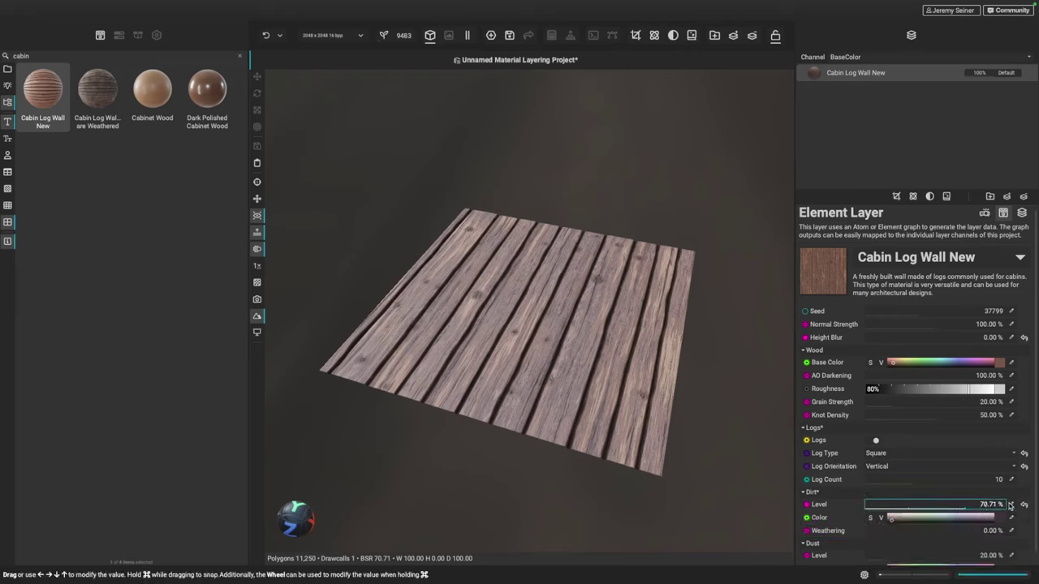
scroll(565, 381, "up", 3)
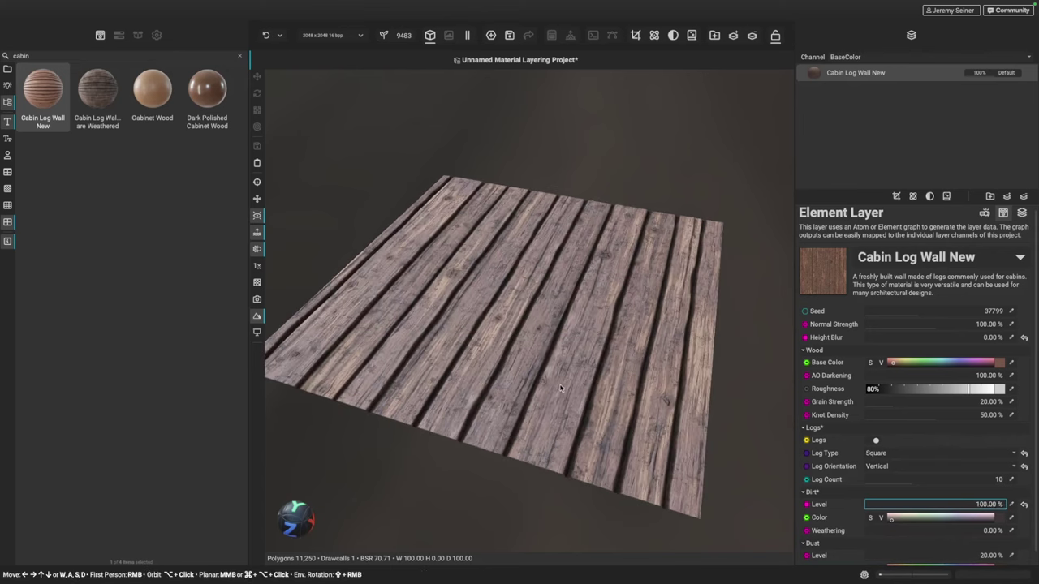
scroll(560, 388, "down", 2)
left_click_drag(868, 533, 902, 534)
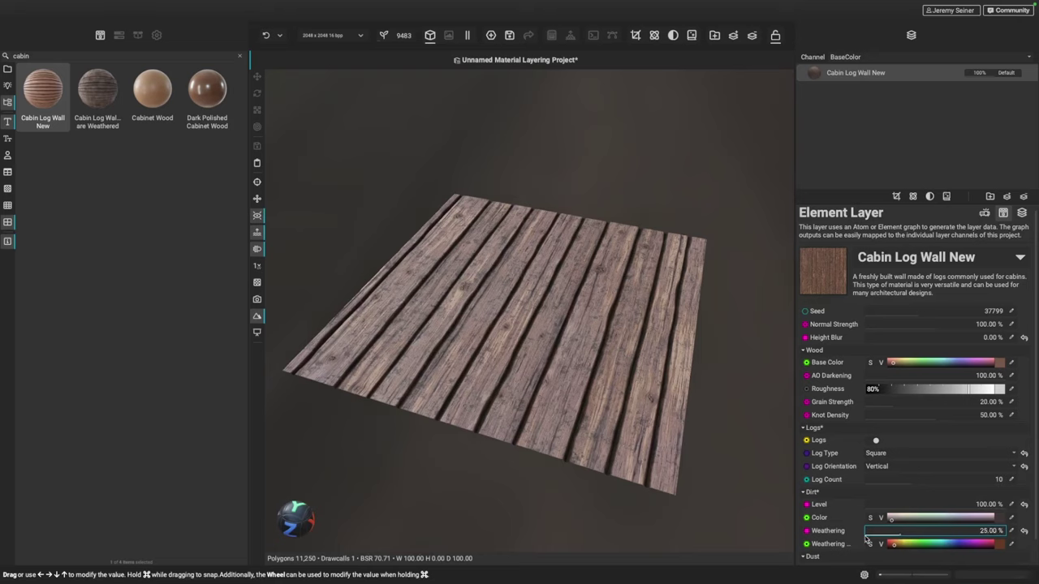
scroll(830, 524, "down", 1)
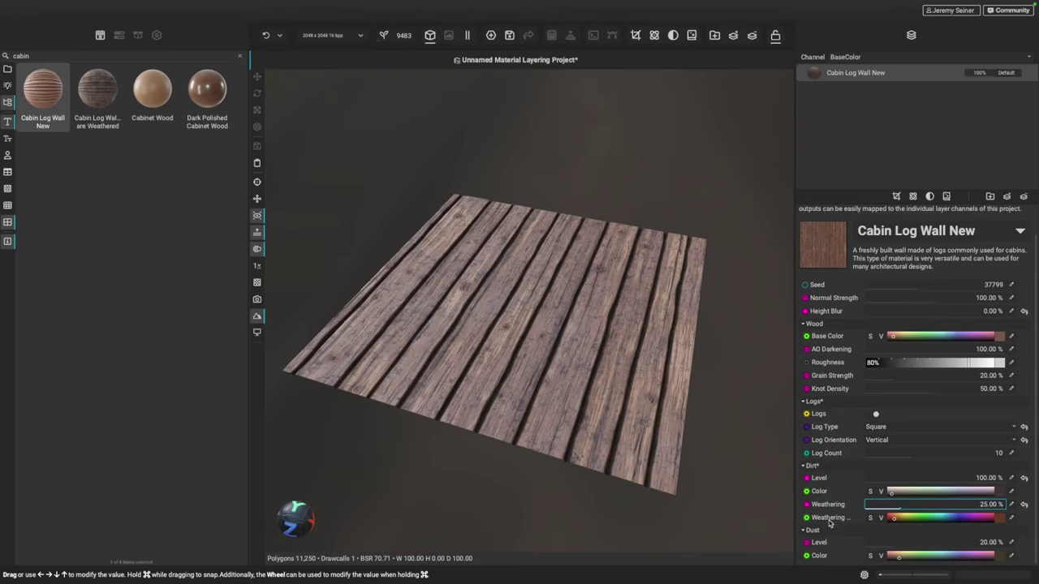
left_click_drag(894, 547, 951, 551)
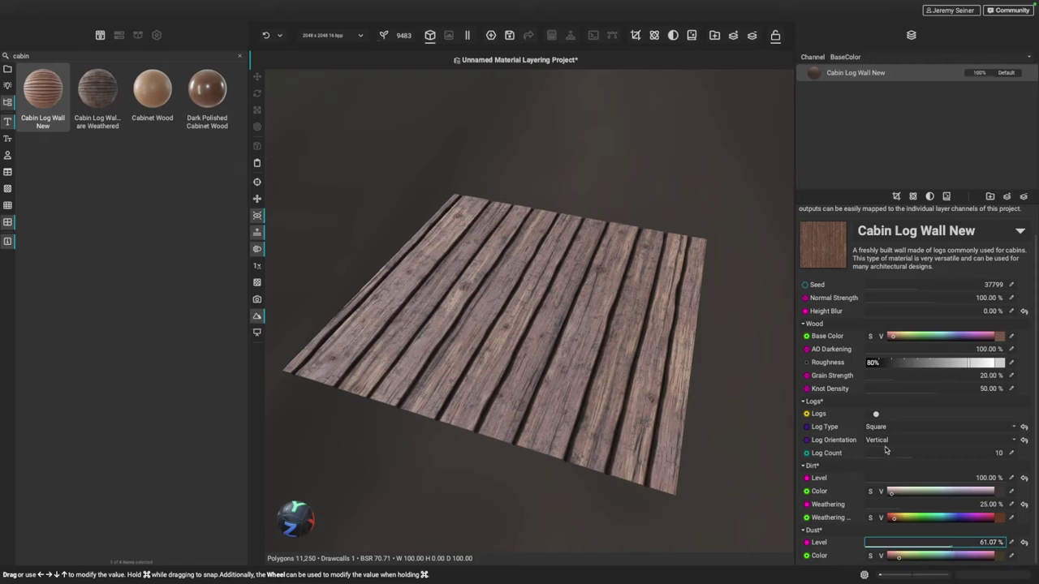
Try a Log Count of 6 on the wood layer and restore it to 10.
left_click_drag(913, 460, 877, 460)
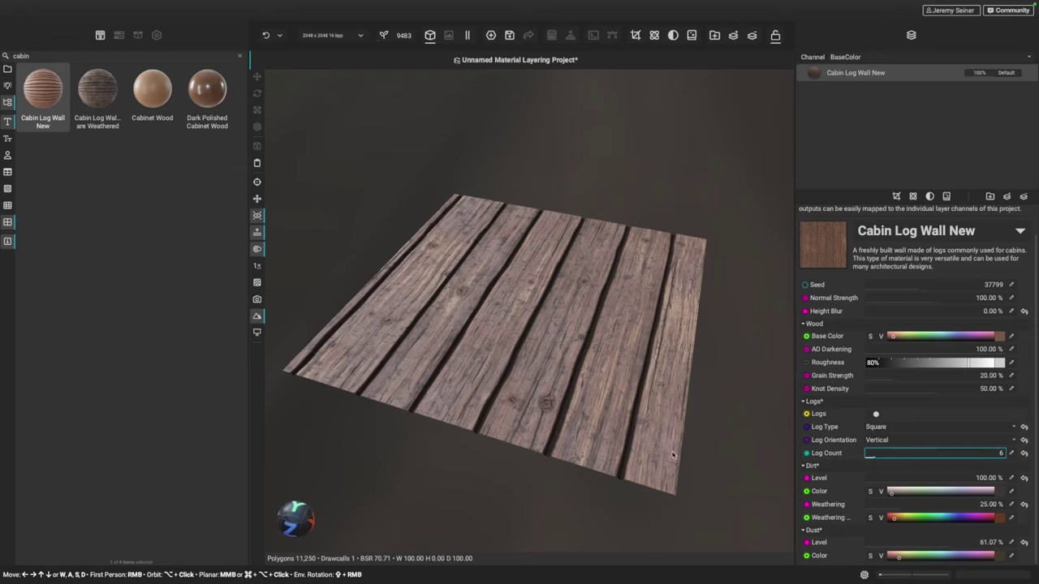
left_click(920, 458)
type("10")
key("Return")
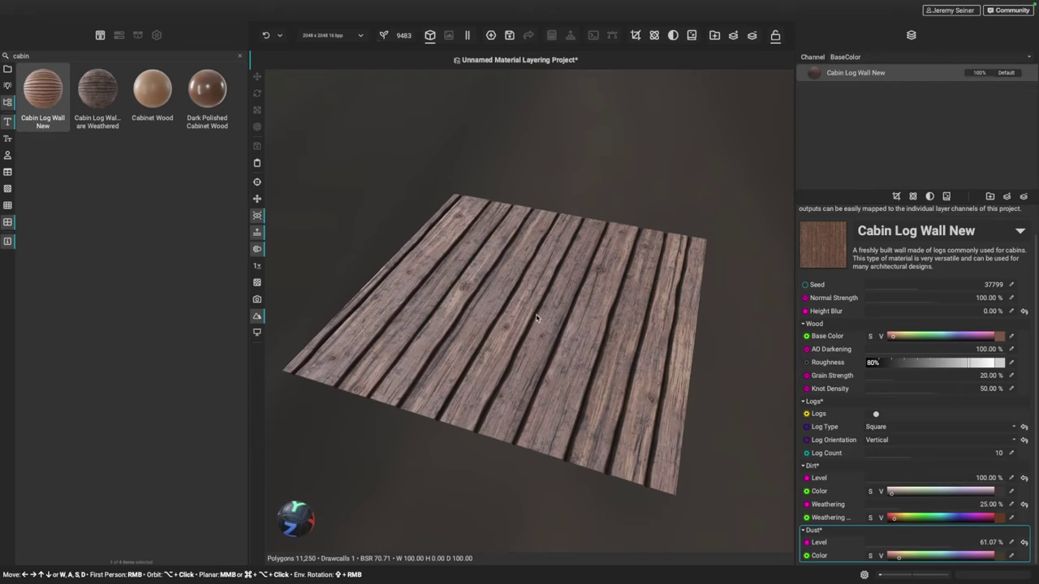
Search the library for "mud" and add Excavated Mud Wet as a layer over the wood planks.
left_click(101, 54)
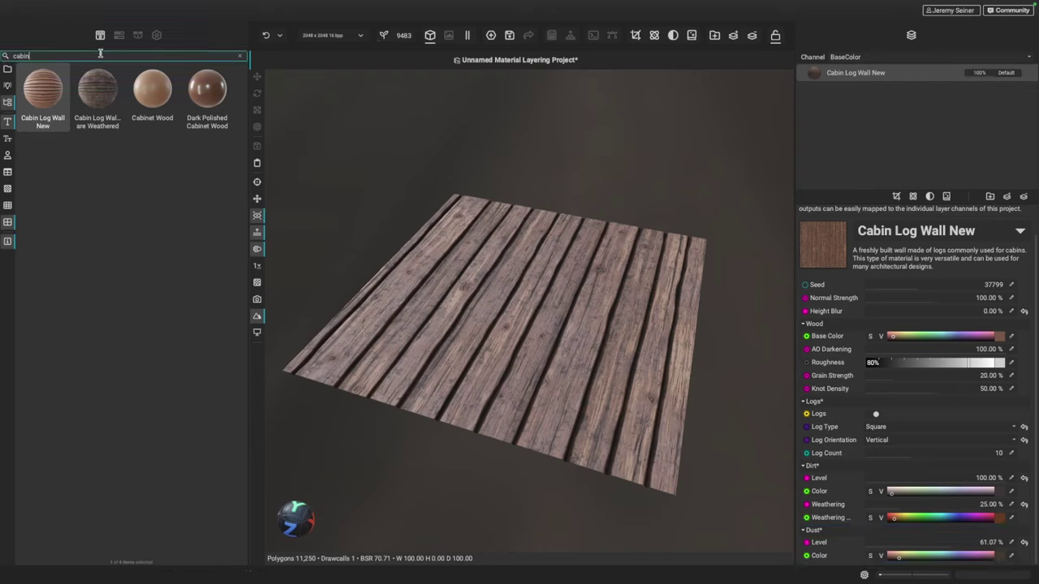
key("ctrl+a")
key("BackSpace")
type("mud")
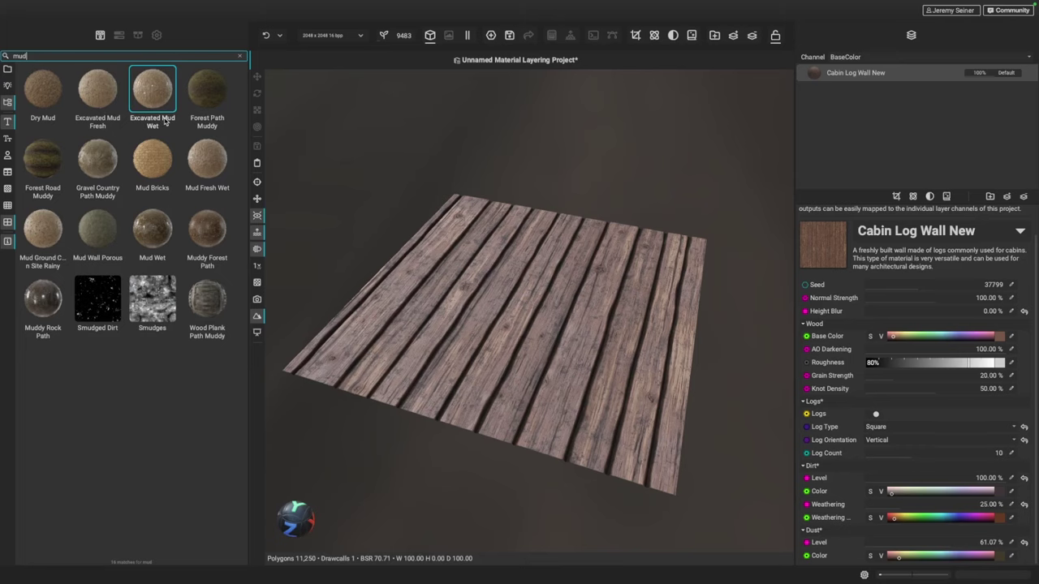
mouse_move(151, 90)
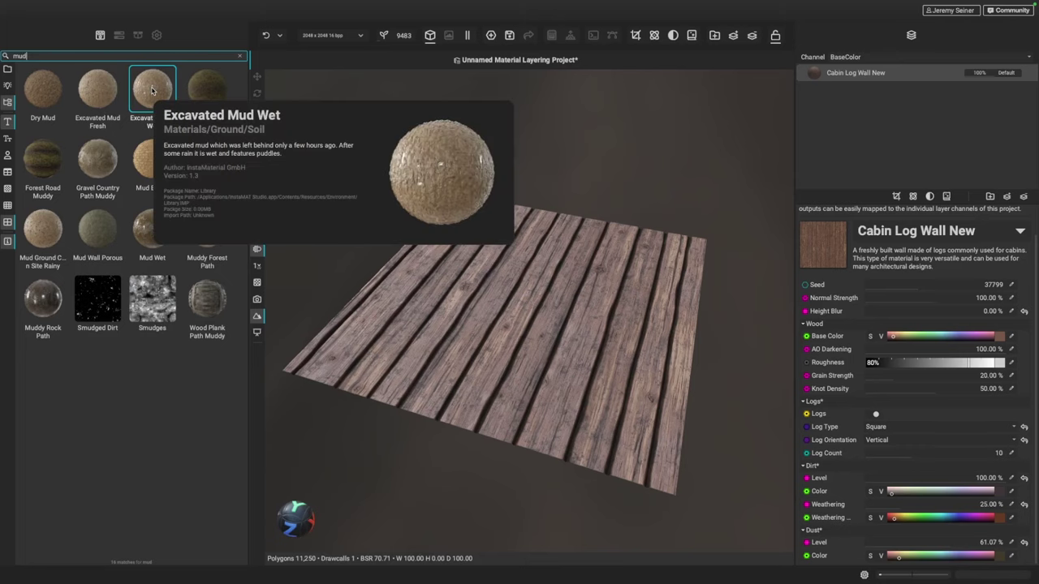
left_click_drag(154, 91, 522, 310)
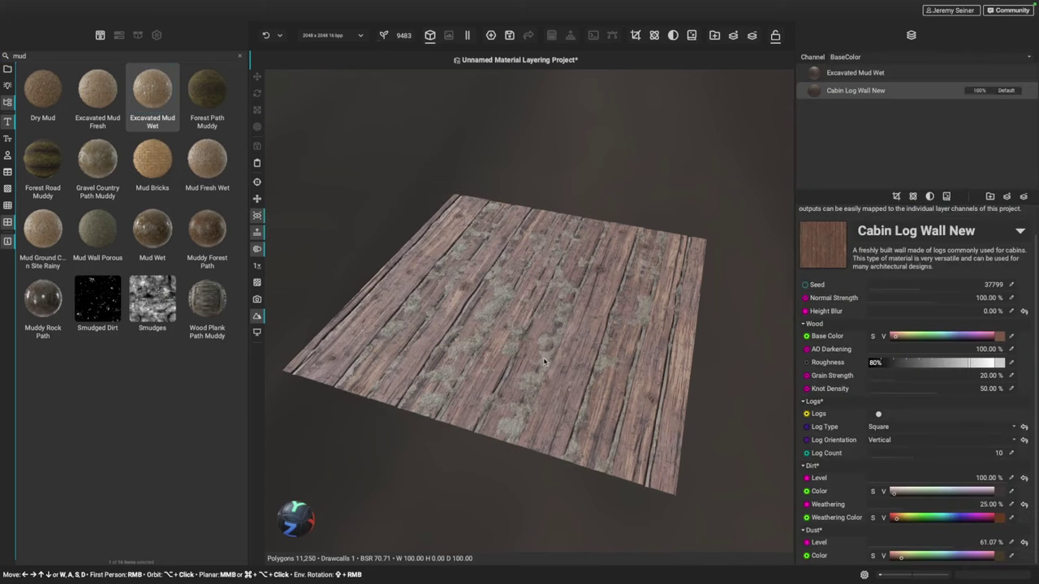
Set the Excavated Mud Wet layer's height Blend Offset to 0.11 so more mud covers the planks.
scroll(542, 363, "up", 5)
left_click_drag(542, 363, 525, 351, "alt")
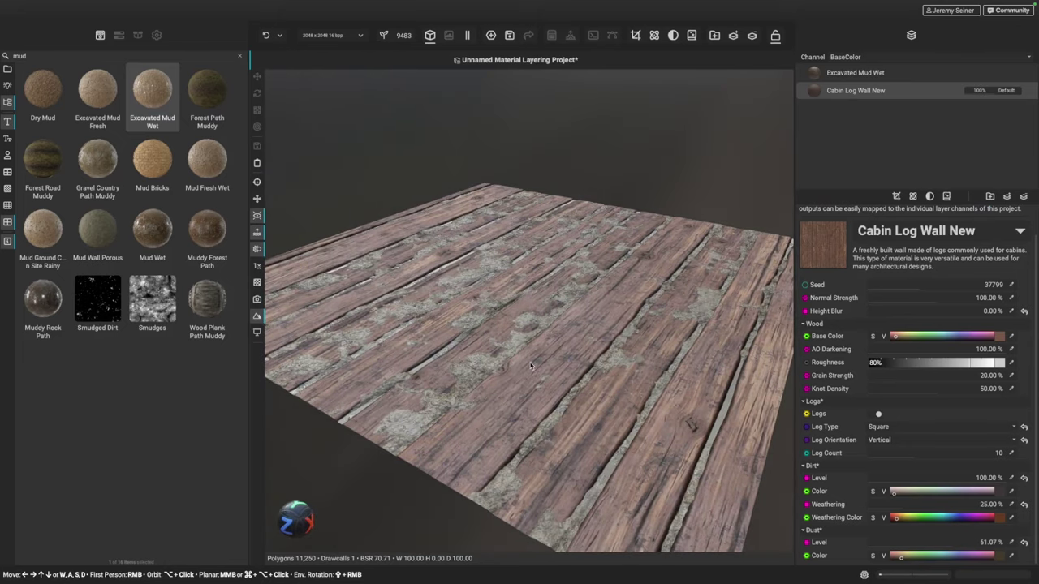
left_click(831, 75)
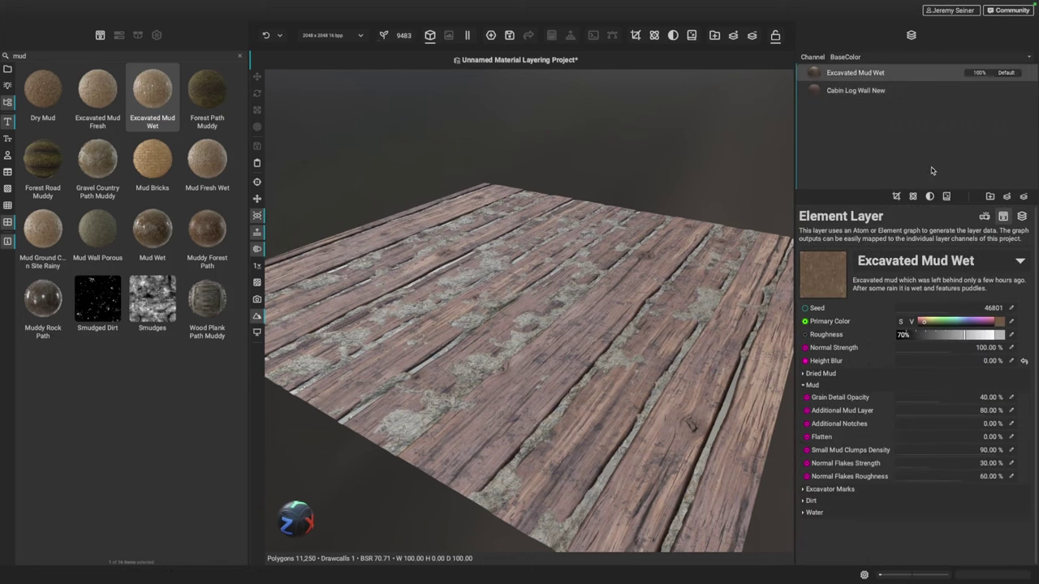
left_click(1021, 217)
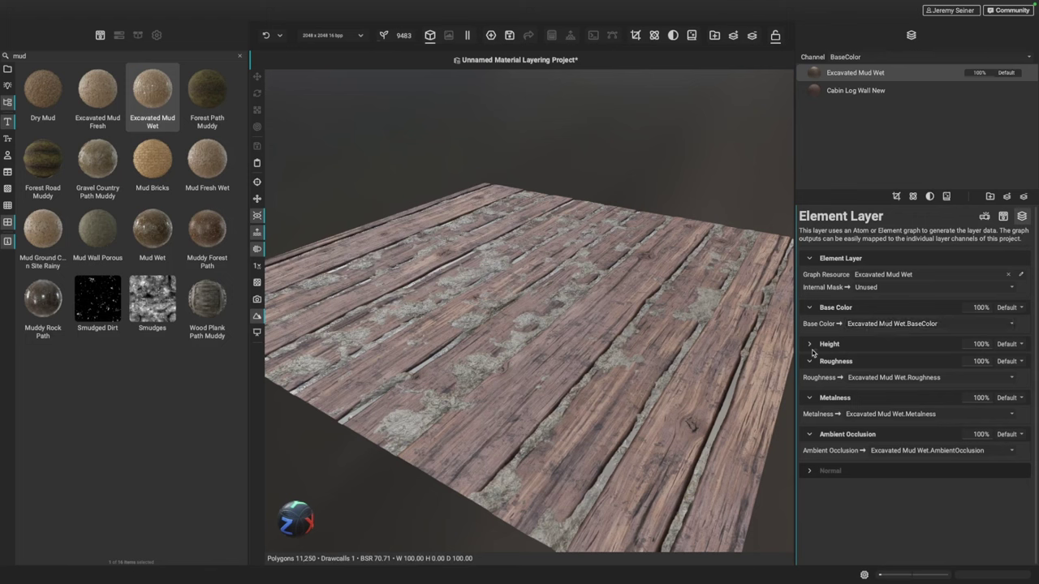
left_click(836, 344)
mouse_move(929, 391)
left_mouse_down()
mouse_move(944, 391)
mouse_move(935, 393)
left_mouse_up()
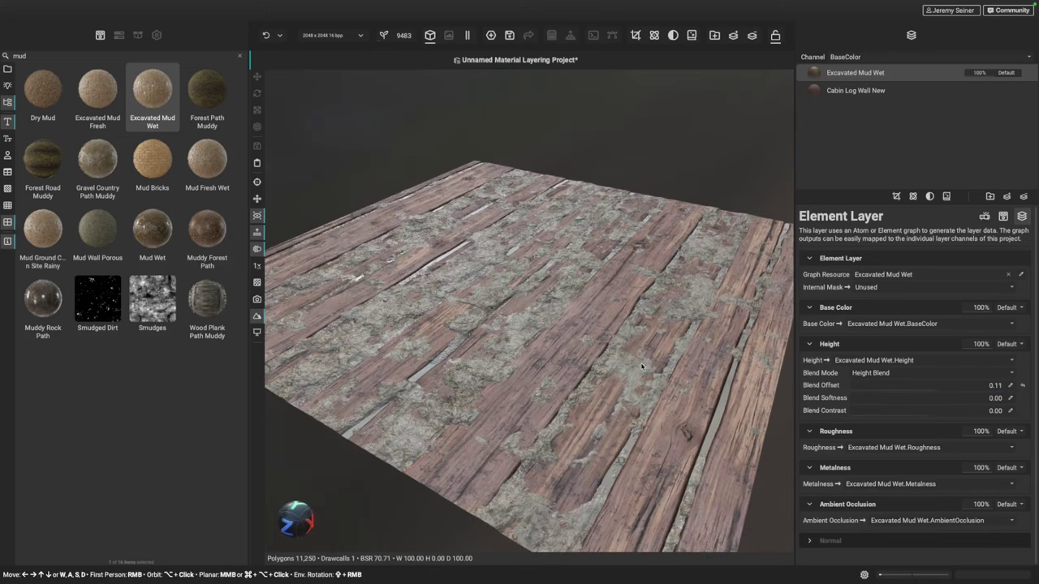
scroll(396, 350, "up", 5)
left_click_drag(413, 371, 500, 378, "alt")
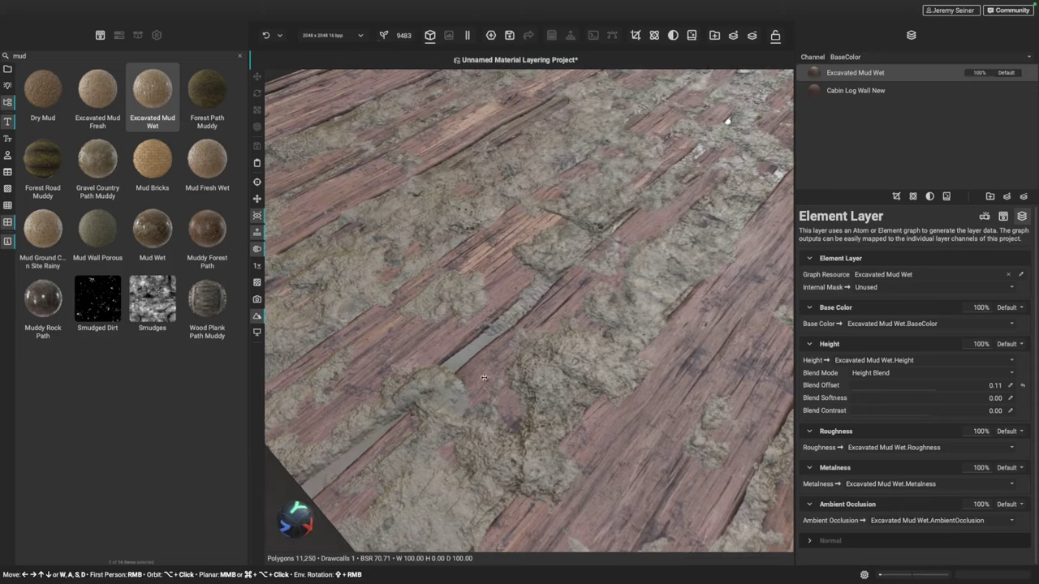
scroll(500, 378, "down", 4)
left_click_drag(584, 294, 541, 364, "alt")
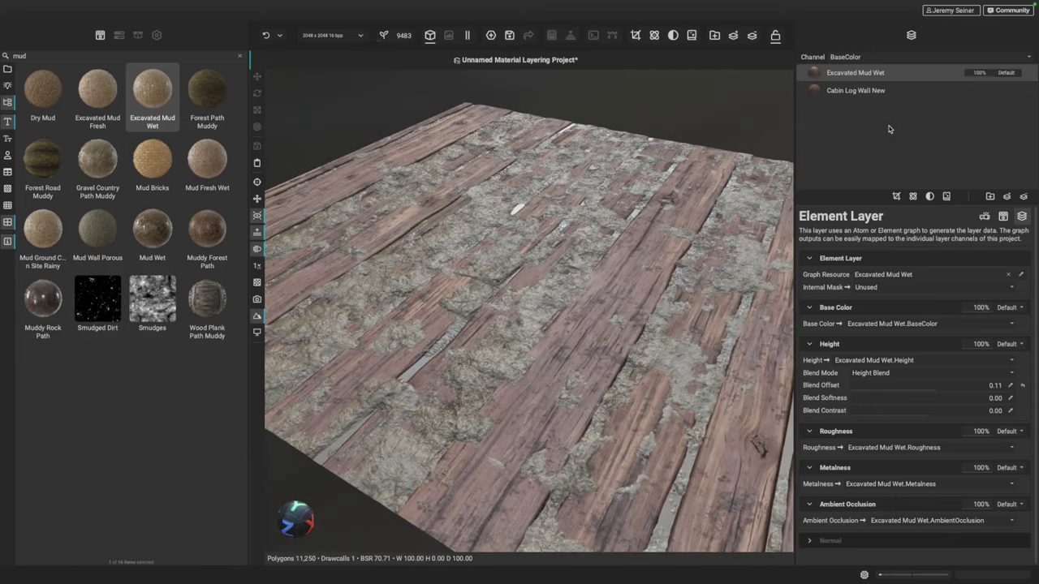
Set the Excavated Mud Wet layer's water Level to 0%.
left_click(1003, 216)
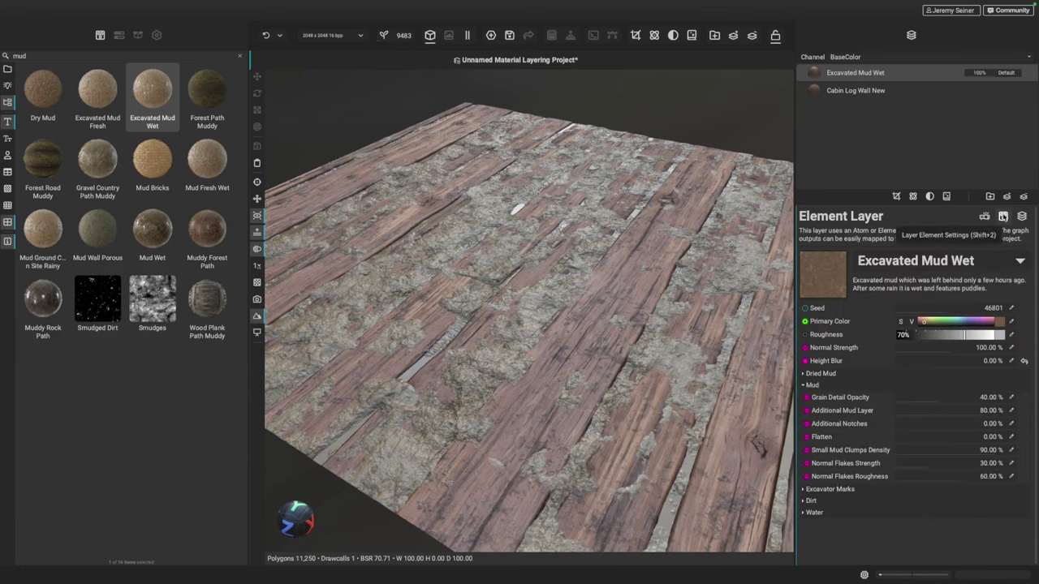
left_click(816, 512)
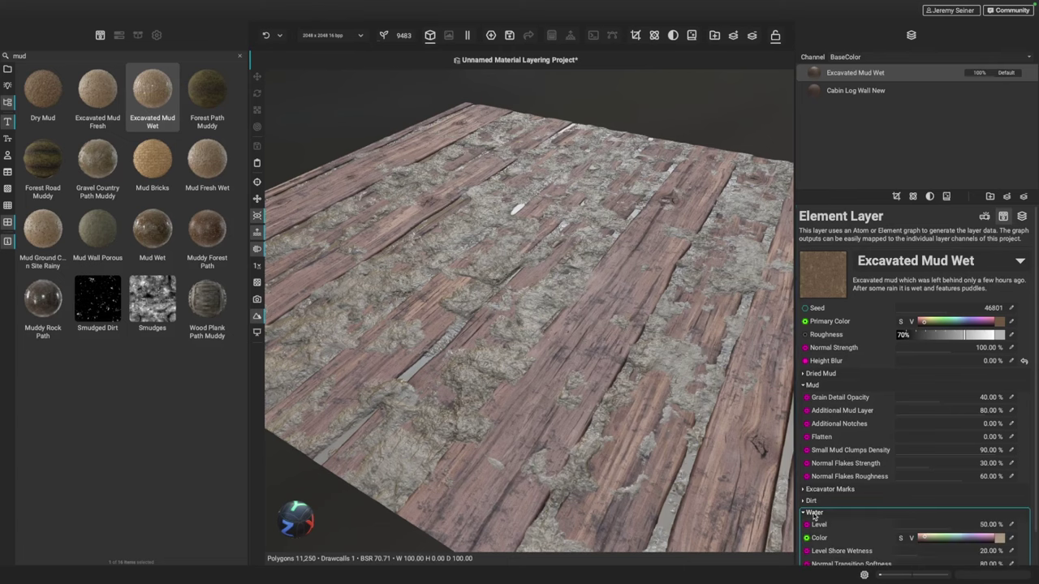
left_click_drag(956, 491, 874, 490)
scroll(538, 331, "down", 2)
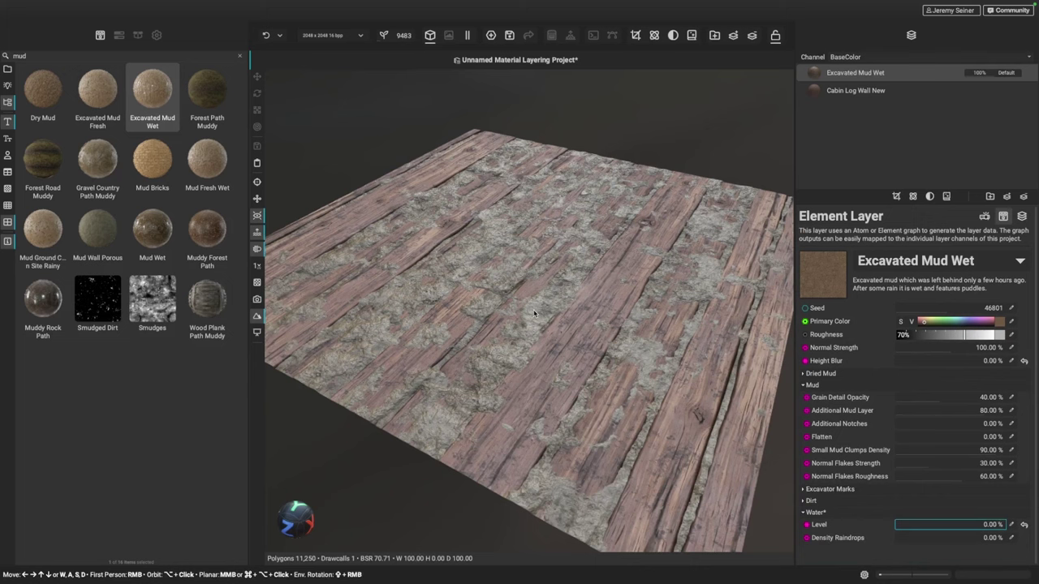
left_click_drag(545, 350, 535, 355, "alt")
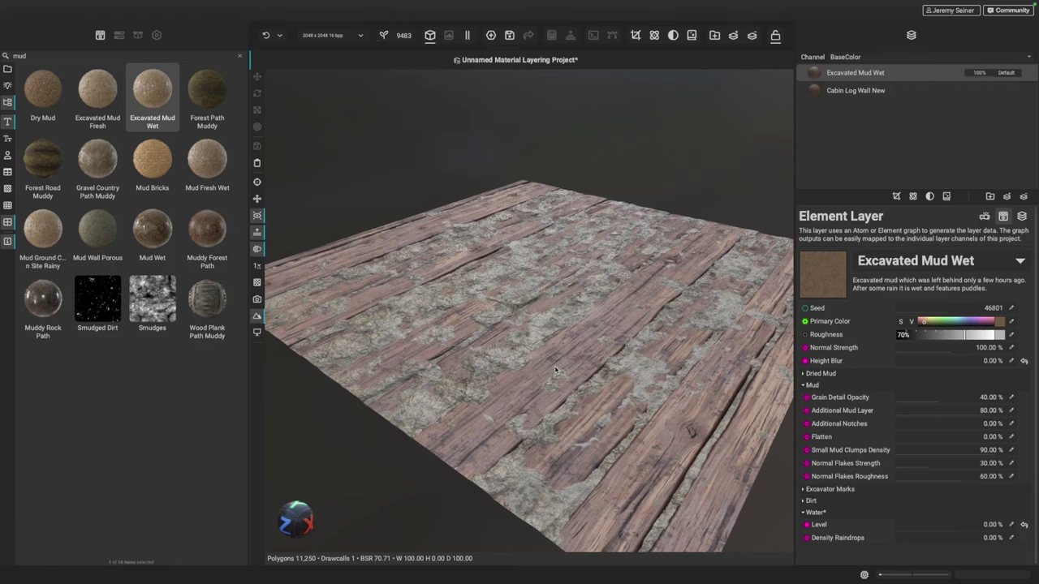
left_click_drag(556, 371, 511, 365, "alt")
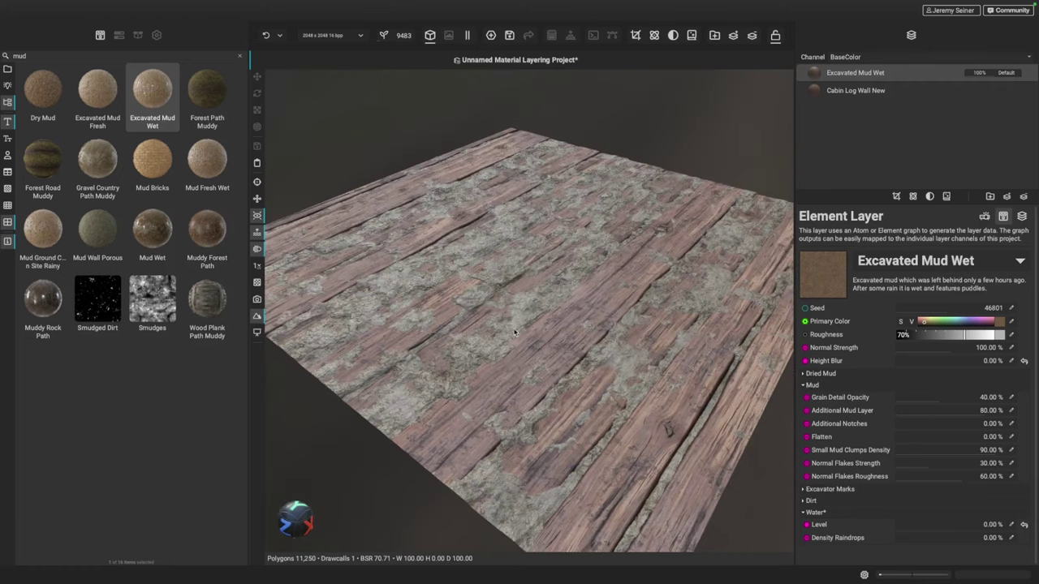
scroll(511, 332, "up", 3)
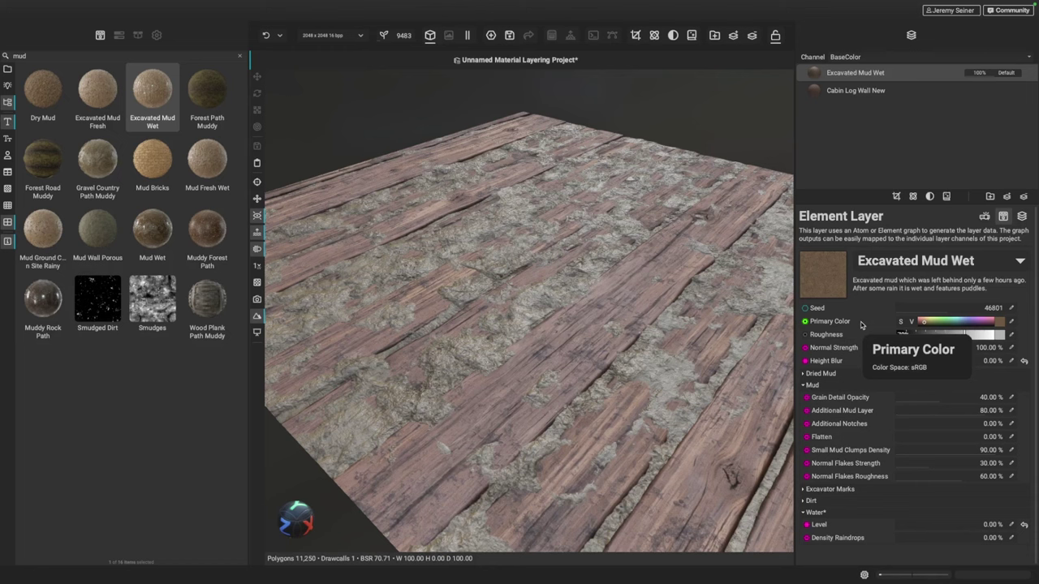
Add a Color Match filter from the library to the Excavated Mud Wet layer.
left_click(931, 196)
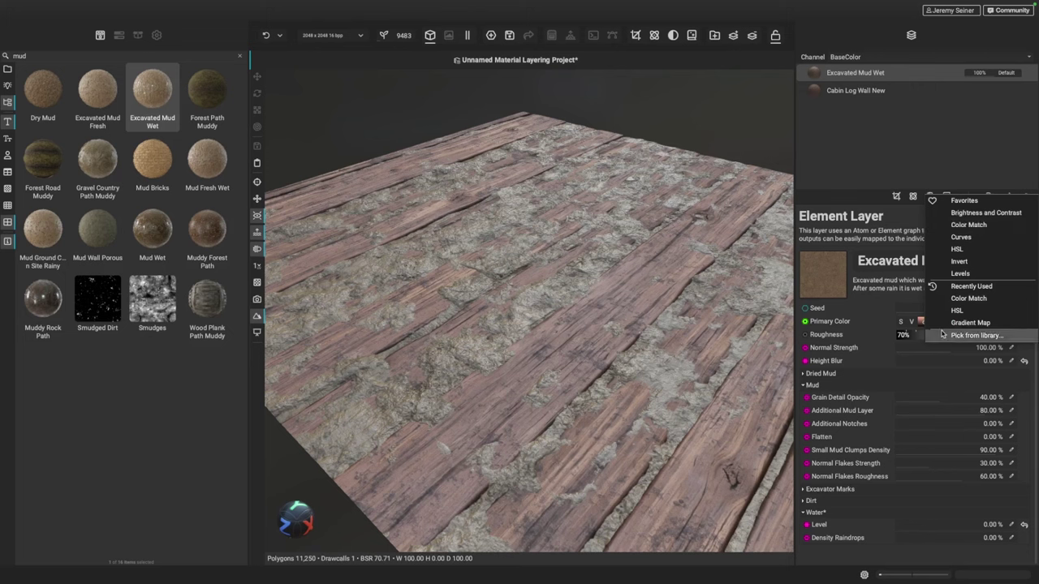
left_click(973, 336)
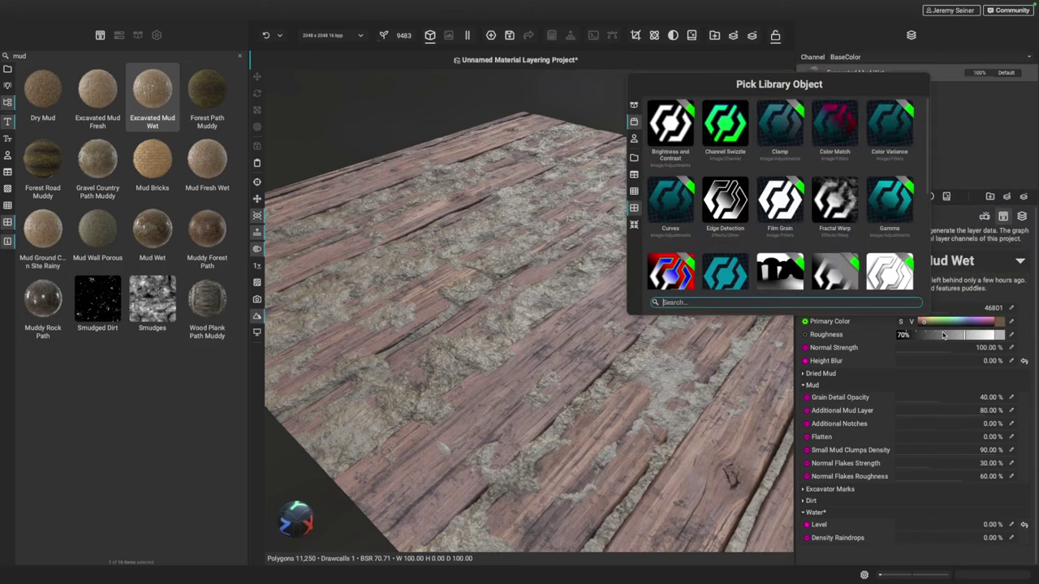
type("color match")
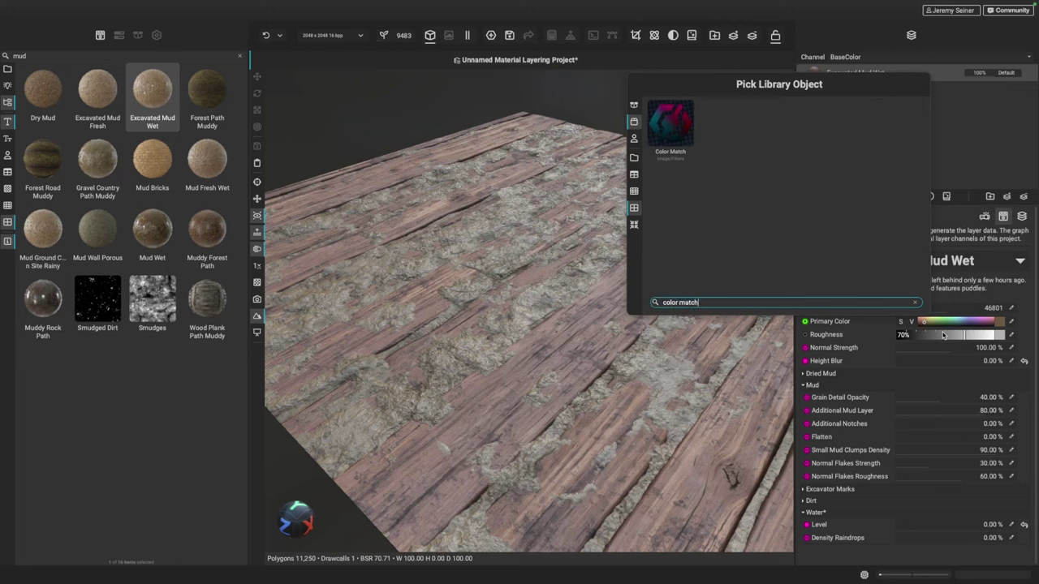
left_click(673, 133)
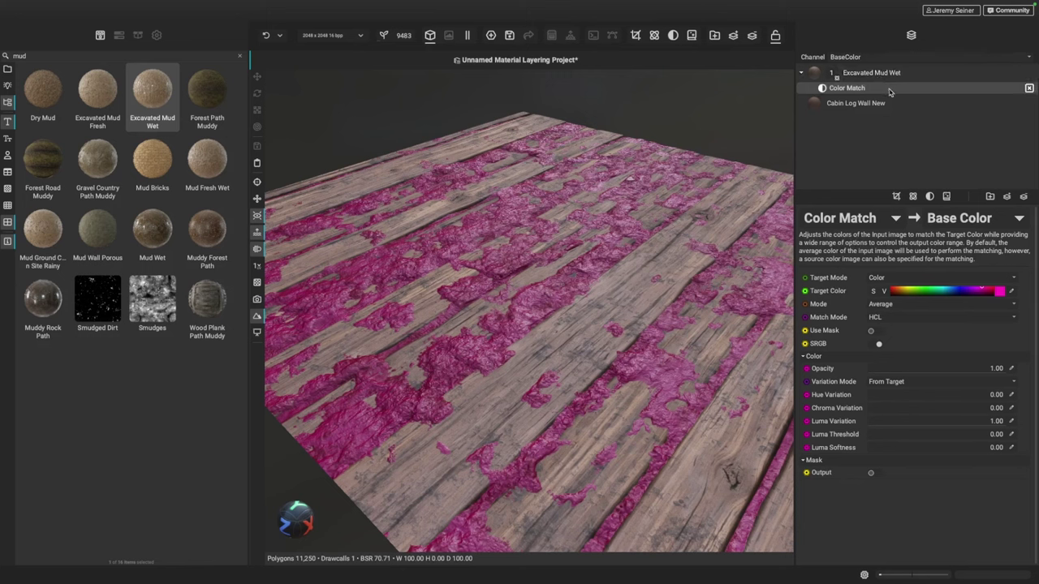
Try a blue target color on the Color Match filter, and set its Target Mode to Previous Layer Base Color.
mouse_move(986, 290)
left_mouse_down()
mouse_move(909, 291)
mouse_move(967, 290)
left_mouse_up()
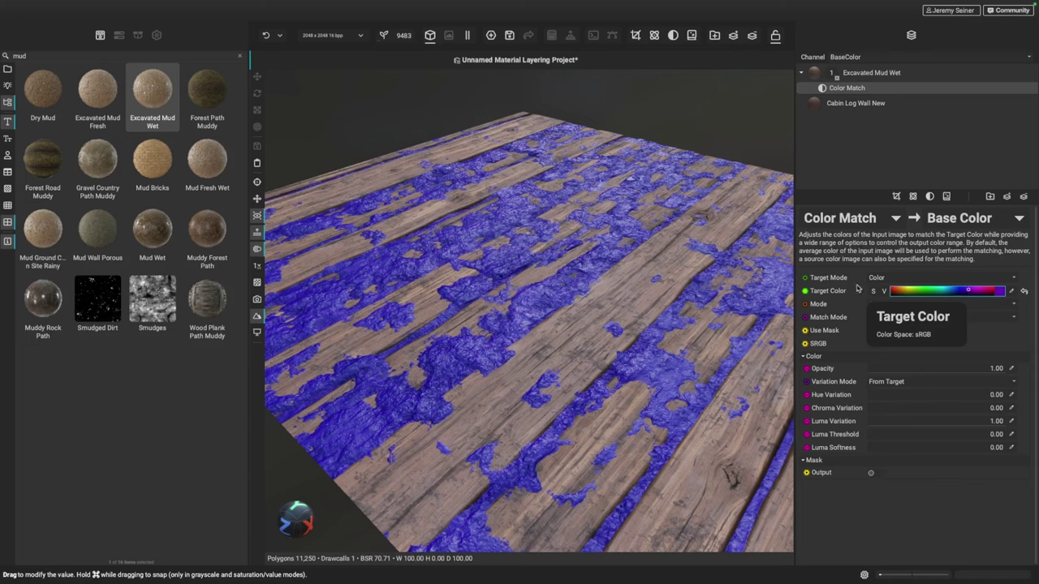
left_click(913, 280)
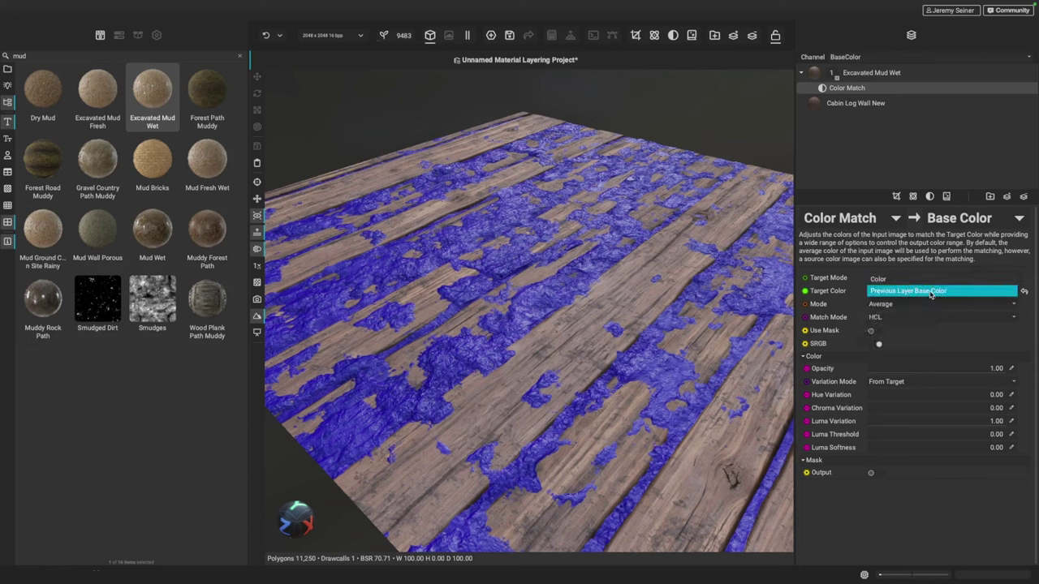
left_click(964, 295)
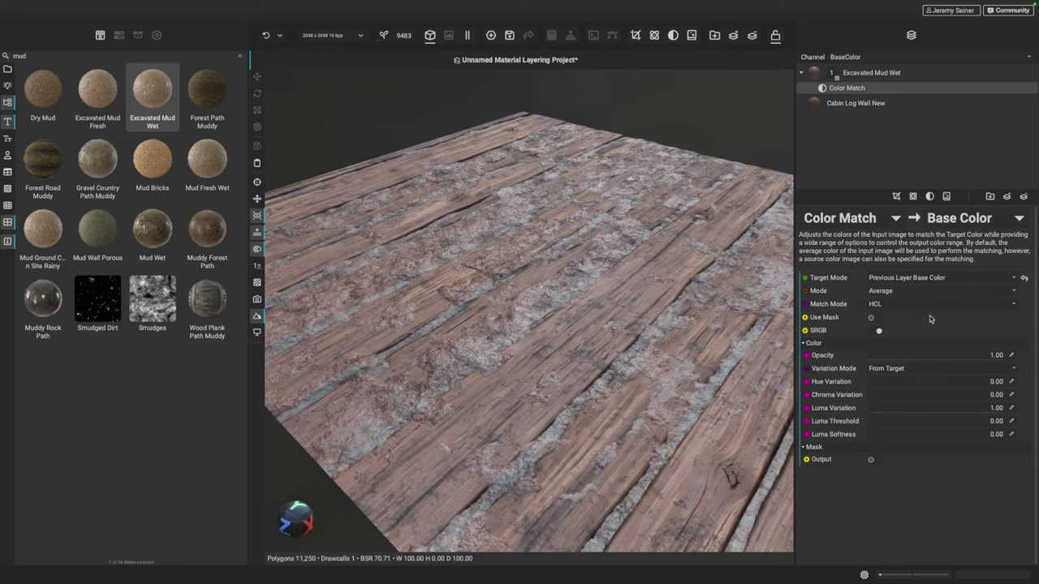
Set the Color Match filter's Opacity to 0.52 to partly blend the mud color with the wood.
left_click_drag(985, 356, 917, 357)
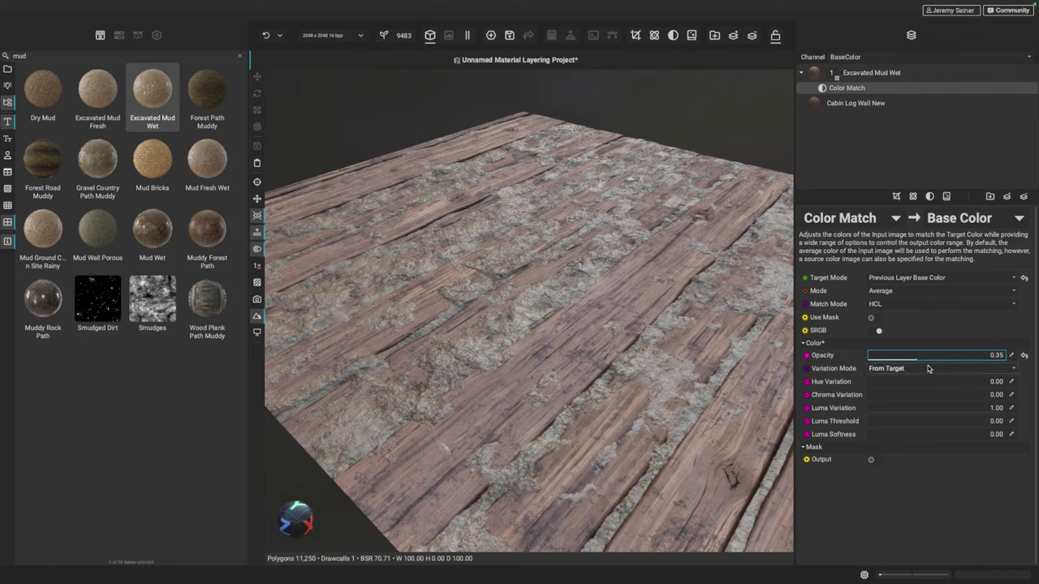
mouse_move(914, 357)
left_mouse_down()
mouse_move(935, 355)
mouse_move(881, 355)
mouse_move(940, 357)
mouse_move(920, 361)
left_mouse_up()
scroll(474, 351, "up", 3)
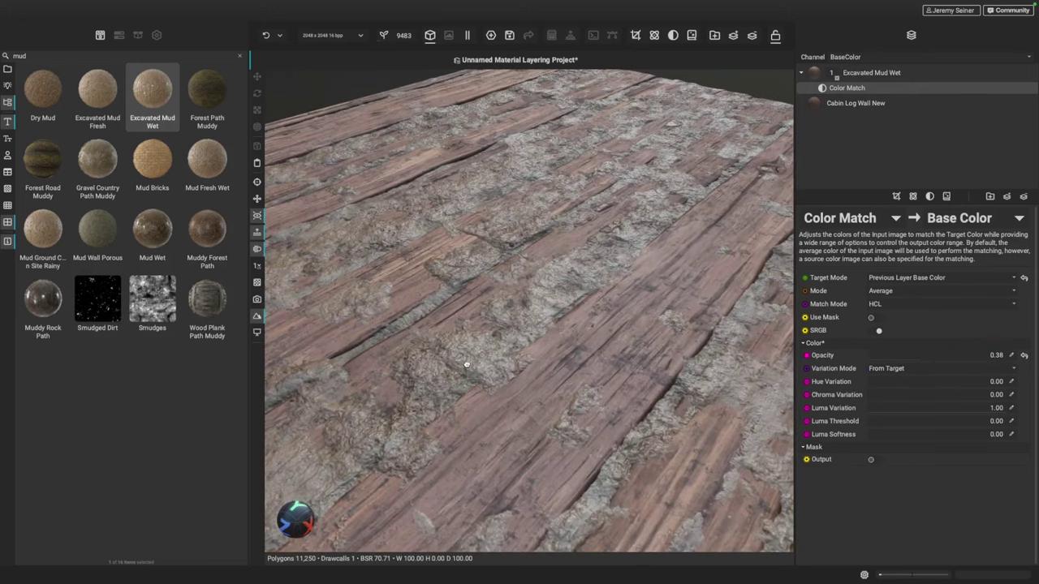
mouse_move(921, 358)
left_mouse_down()
mouse_move(965, 362)
mouse_move(830, 356)
mouse_move(940, 361)
left_mouse_up()
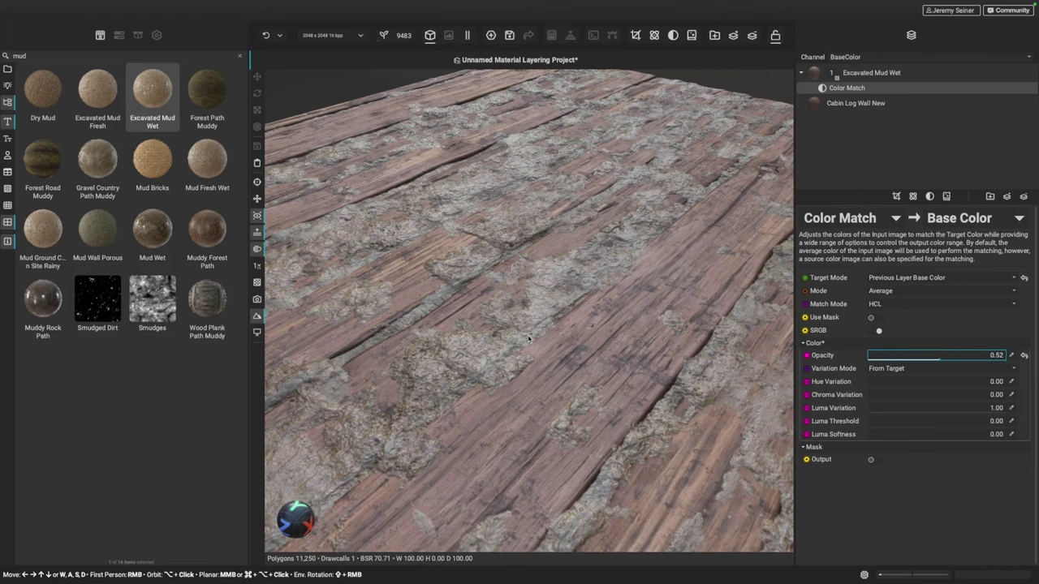
scroll(527, 341, "down", 5)
left_click_drag(552, 349, 511, 345)
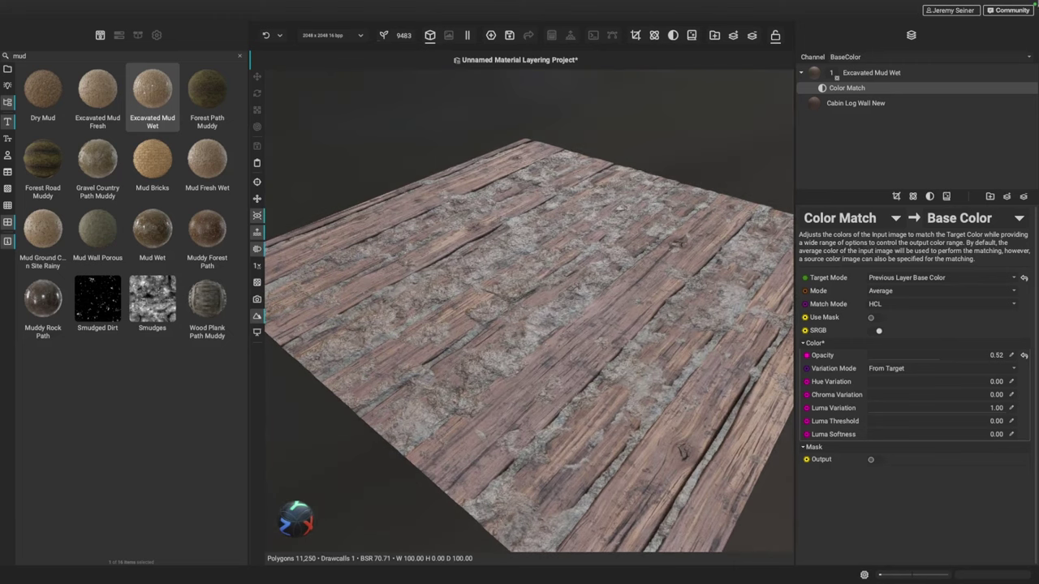
mouse_move(1028, 89)
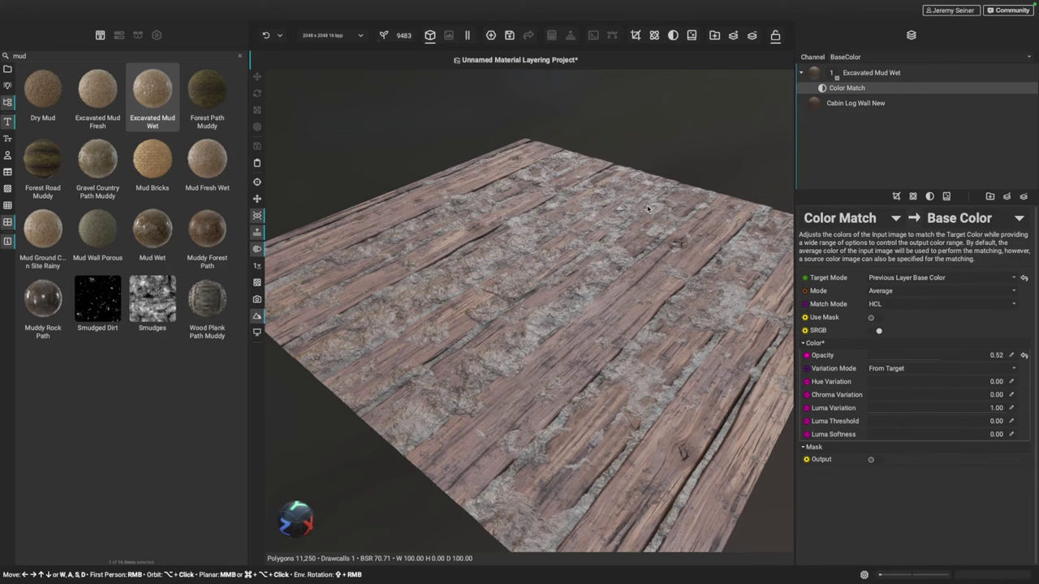
left_click_drag(550, 271, 525, 285, "alt")
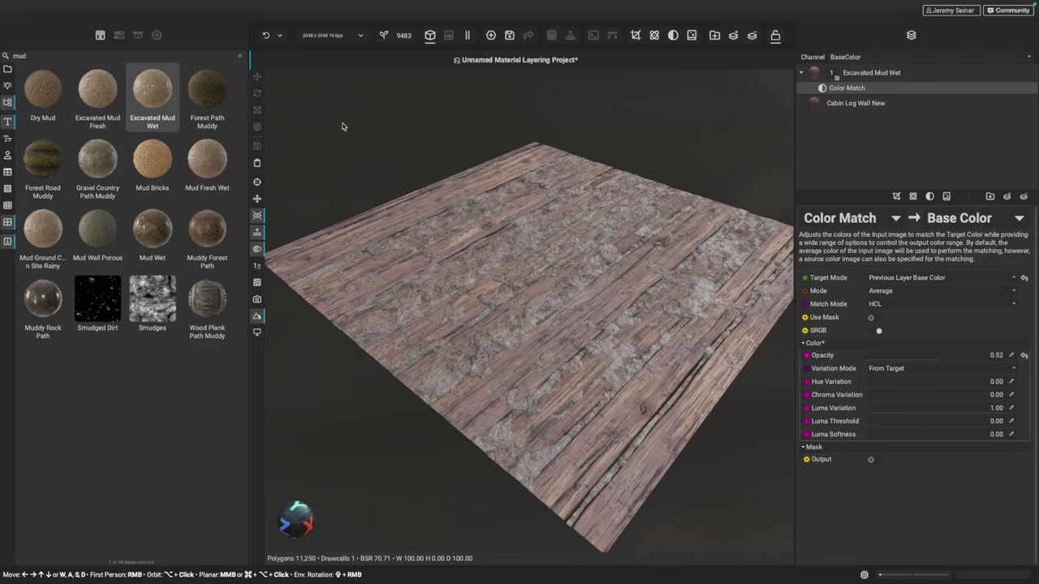
Add a Multi-Channel Layer above the mud and turn off its Metalness, Ambient Occlusion and Normal channels.
left_click(1007, 197)
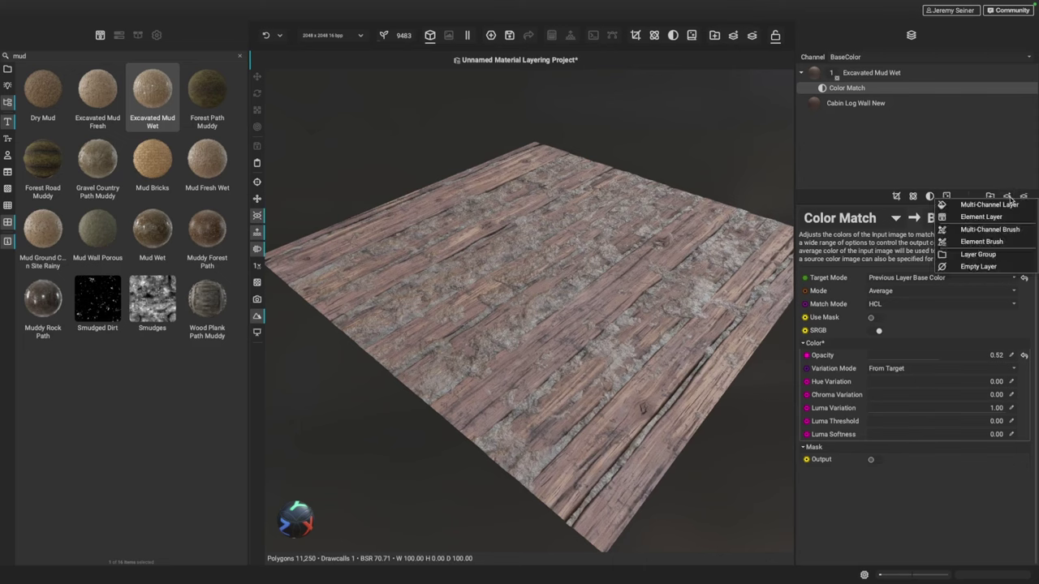
left_click(1016, 207)
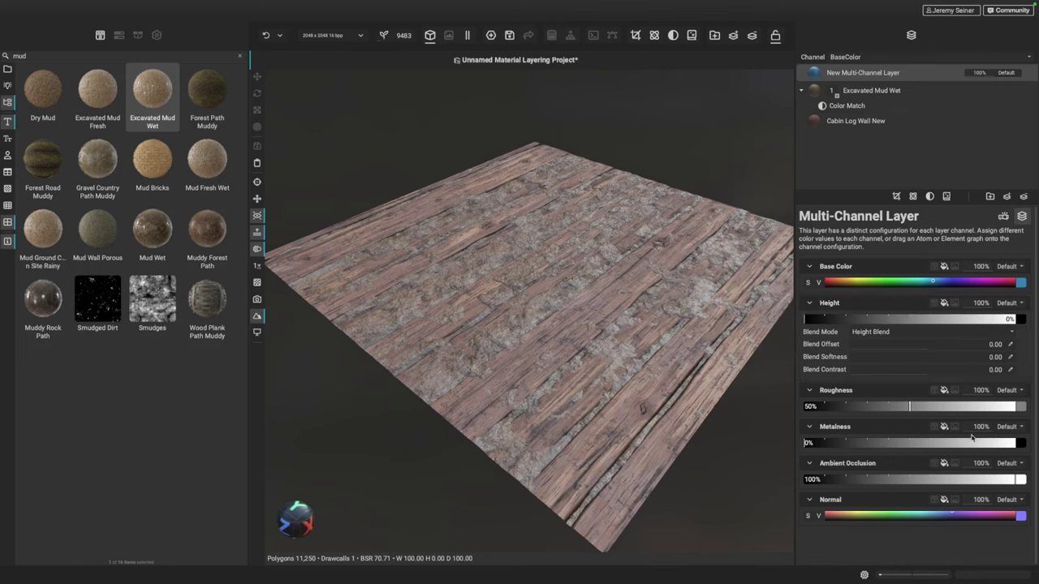
left_click(944, 426)
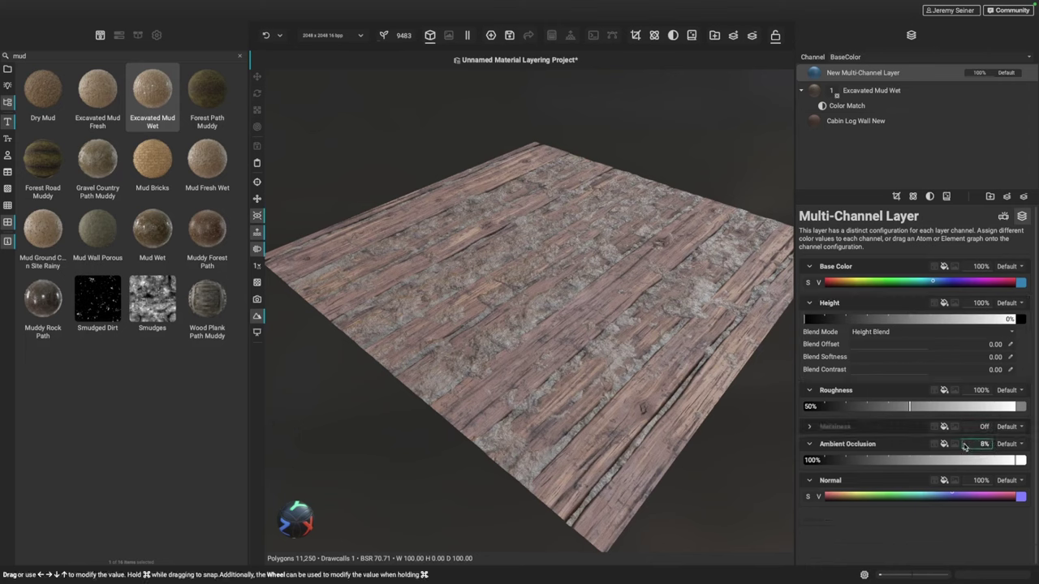
left_click(945, 444)
left_click(944, 461)
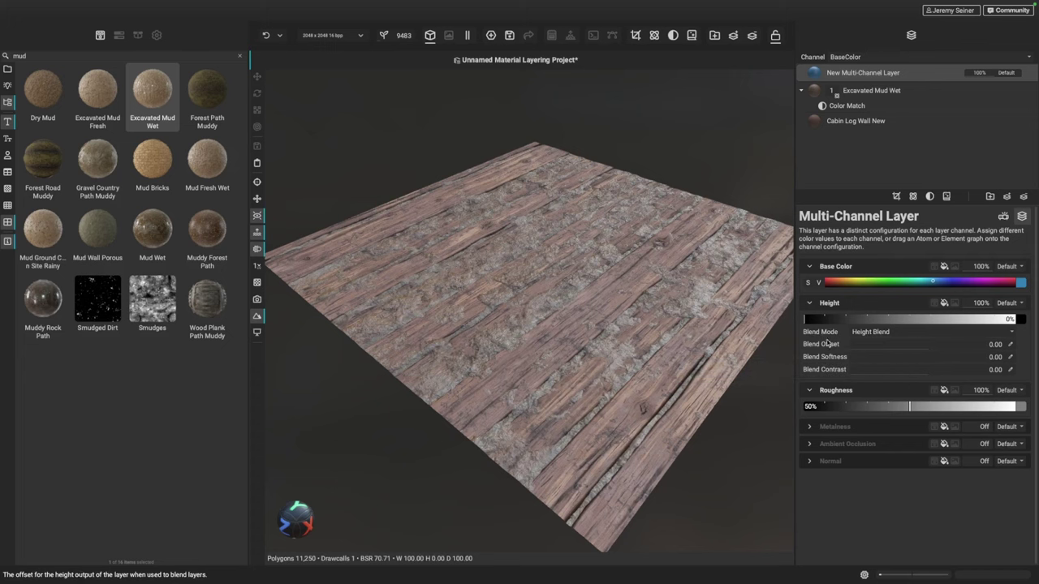
Set the new Multi-Channel Layer's height Blend Offset to 0.26 and its Blend Mode to Default.
left_click(926, 346)
left_click_drag(927, 346, 948, 351)
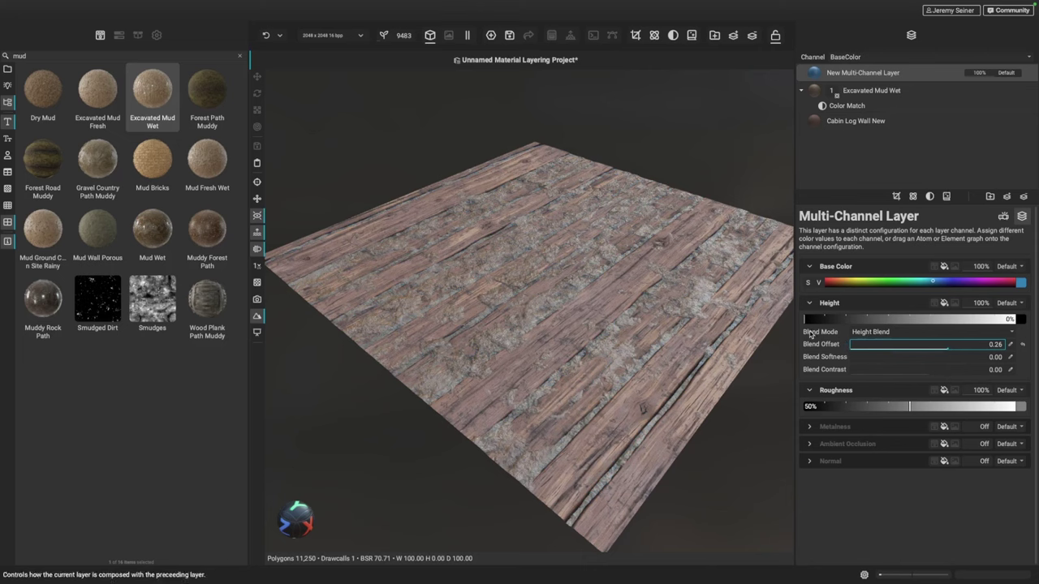
left_click(872, 332)
left_click(879, 344)
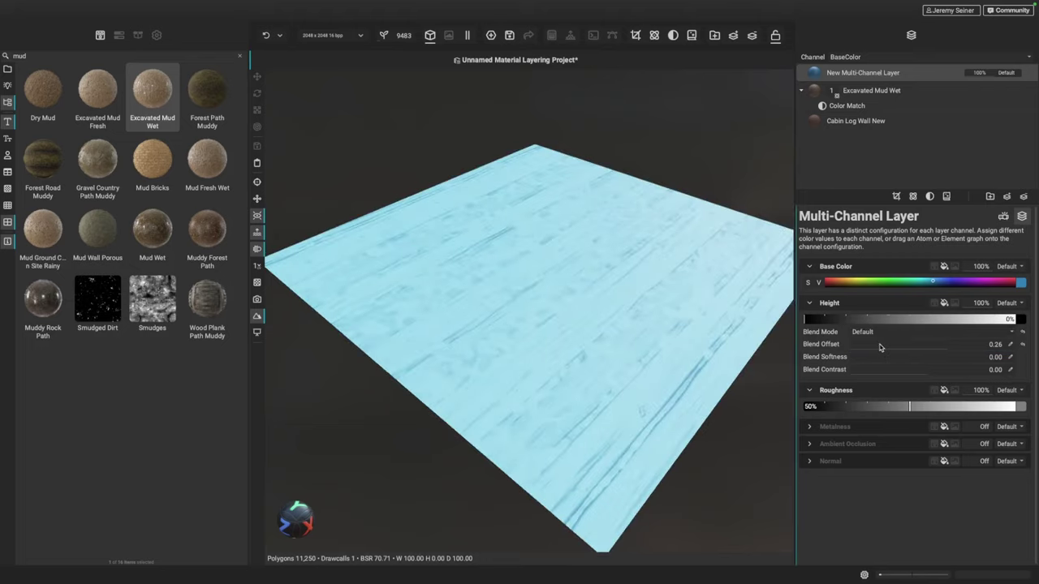
Give the new Multi-Channel Layer a near-black base color and rename it Dark Soot.
left_click_drag(839, 282, 820, 287)
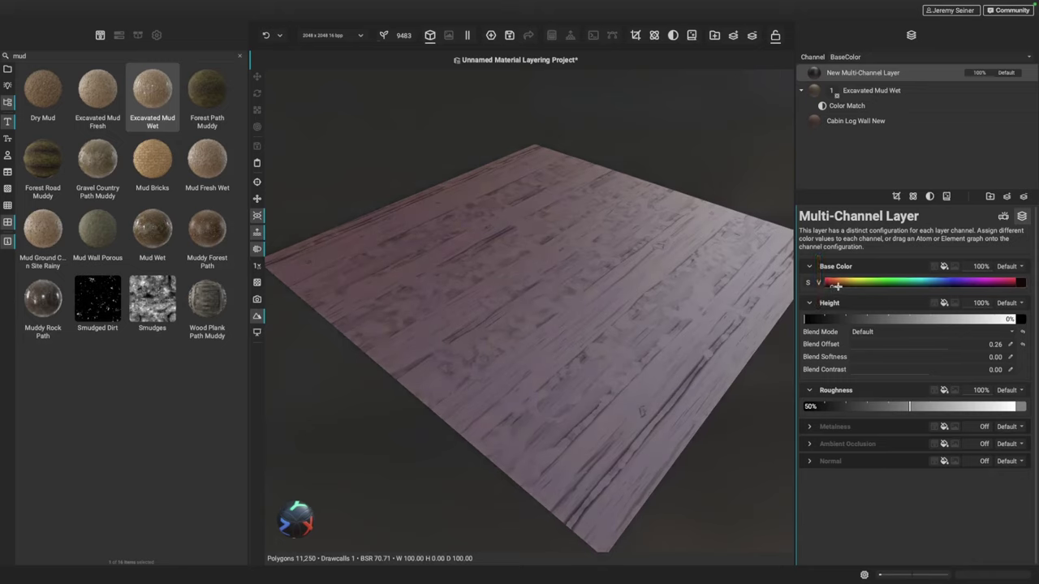
mouse_move(807, 284)
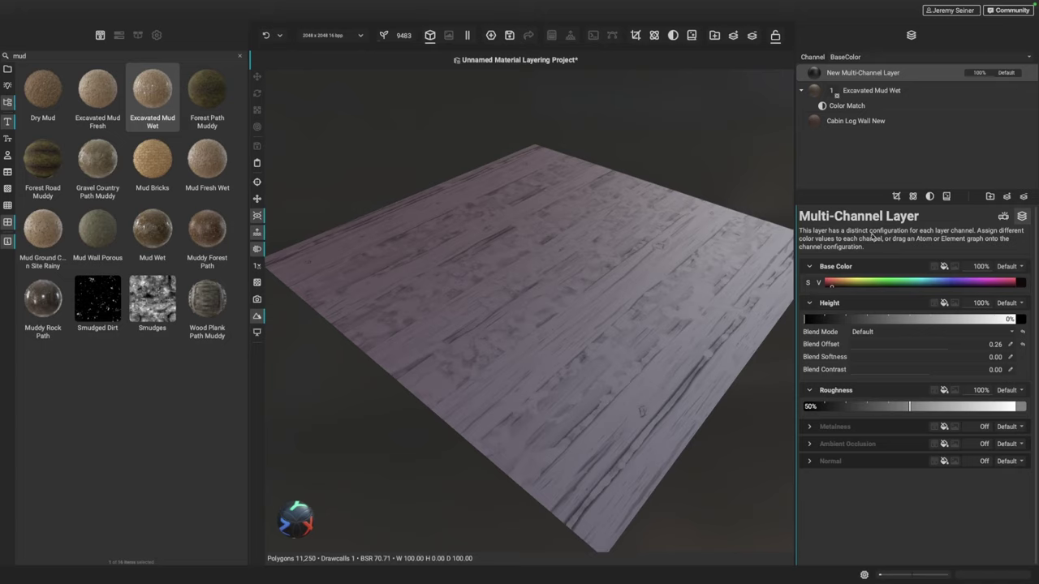
double_click(849, 73)
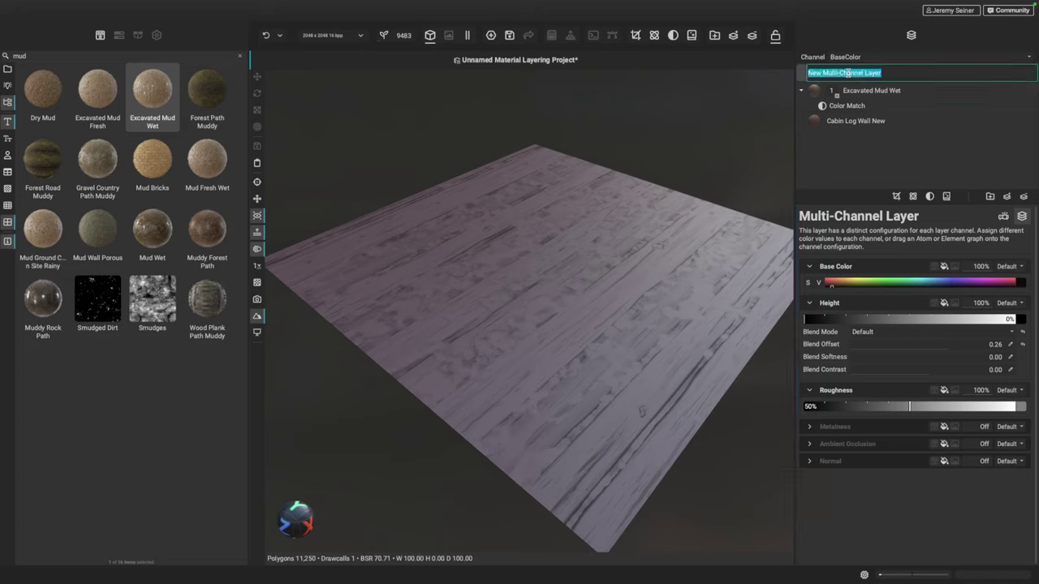
type("Dark Soot")
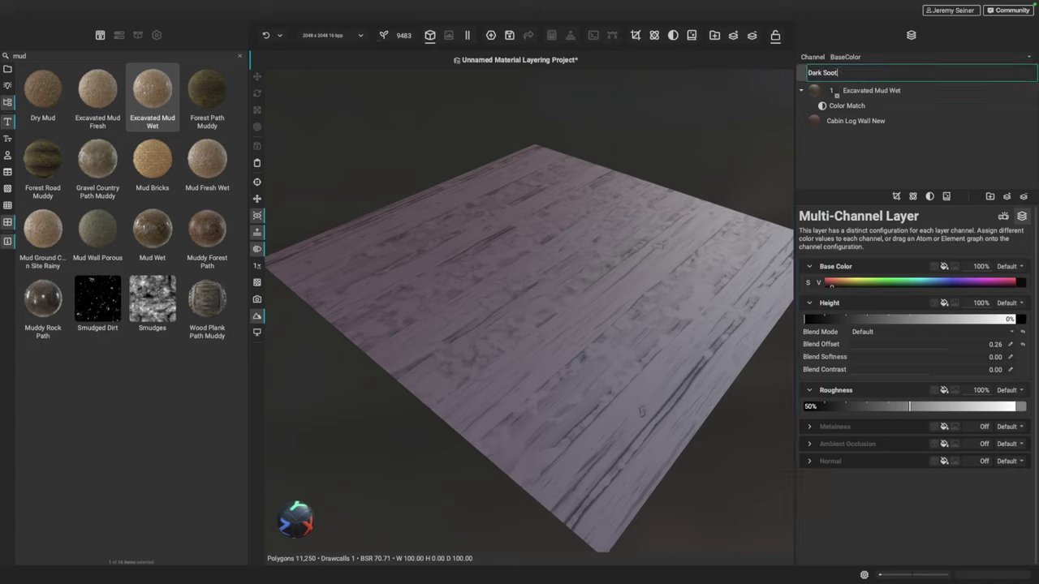
key("Return")
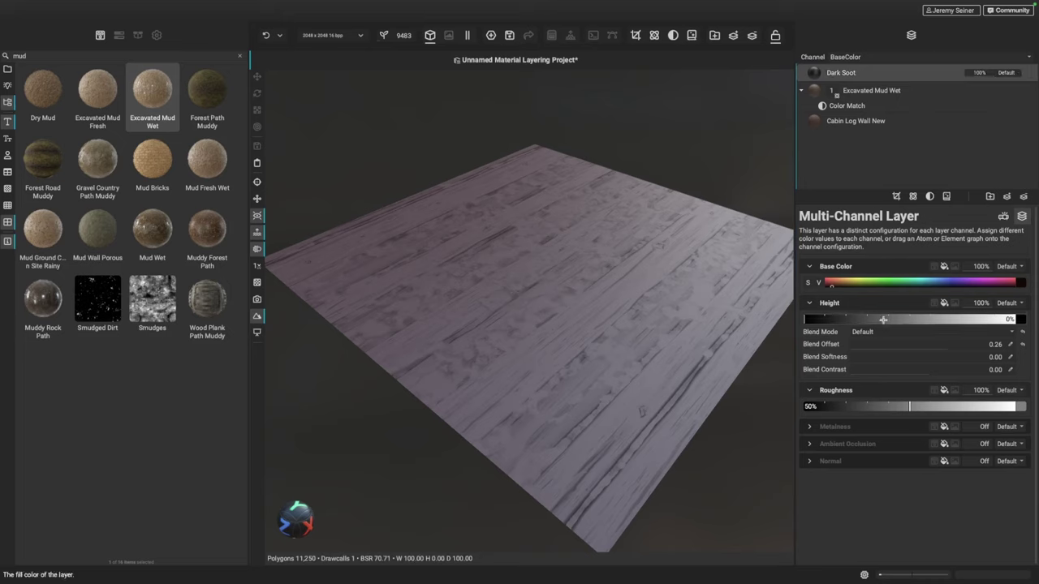
Set the Dark Soot layer's Roughness to 77% and rotate the environment lighting to check the surface.
left_click_drag(909, 407, 964, 407)
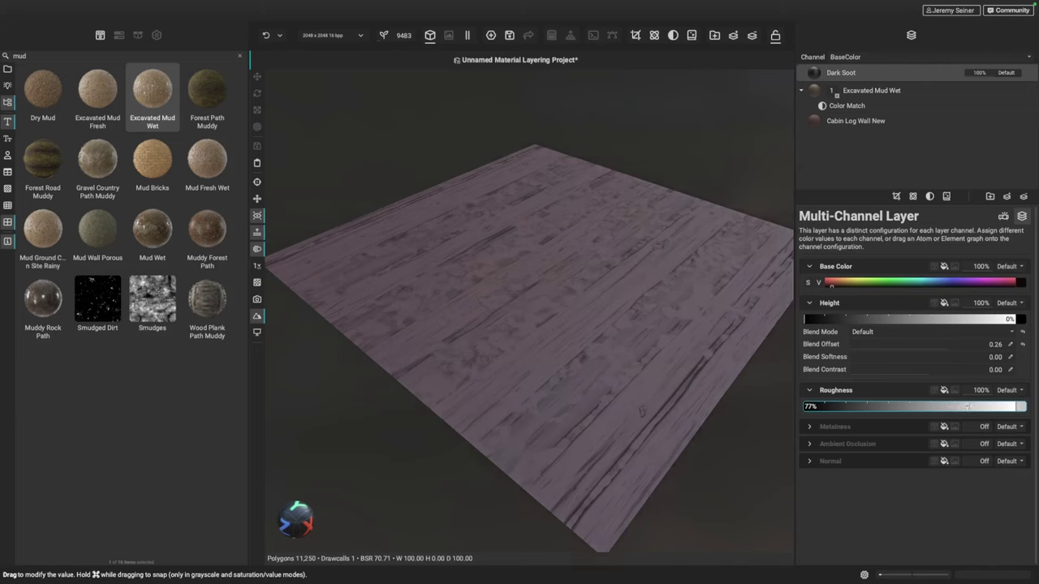
mouse_move(622, 350)
right_mouse_down("shift")
mouse_move(672, 344)
mouse_move(645, 342)
right_mouse_up("shift")
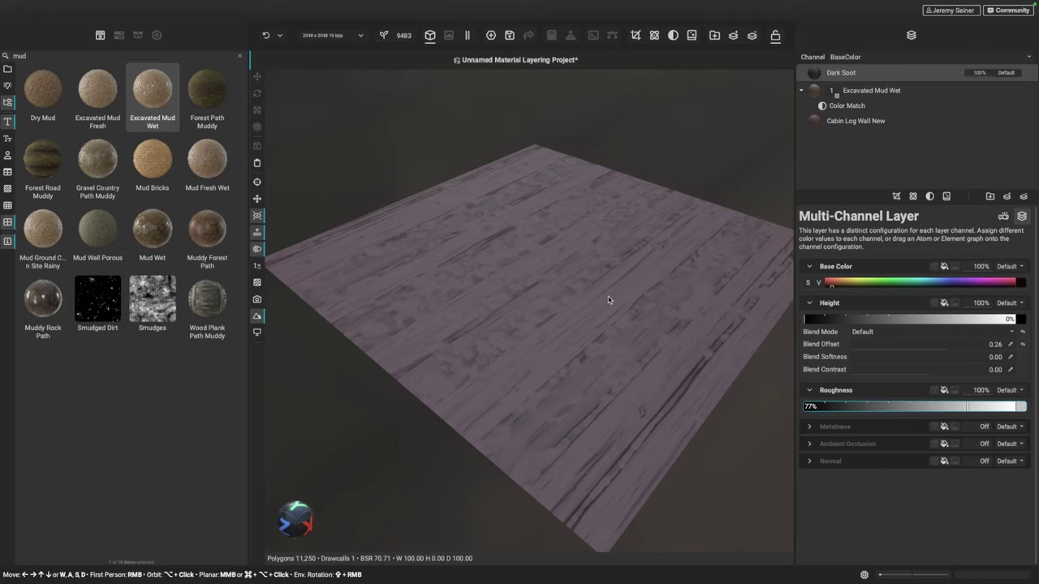
Add a Mesh Projected Mask from the library to Dark Soot and shift its projection to about 0.009 in X and 0.057 in Z.
left_click(896, 198)
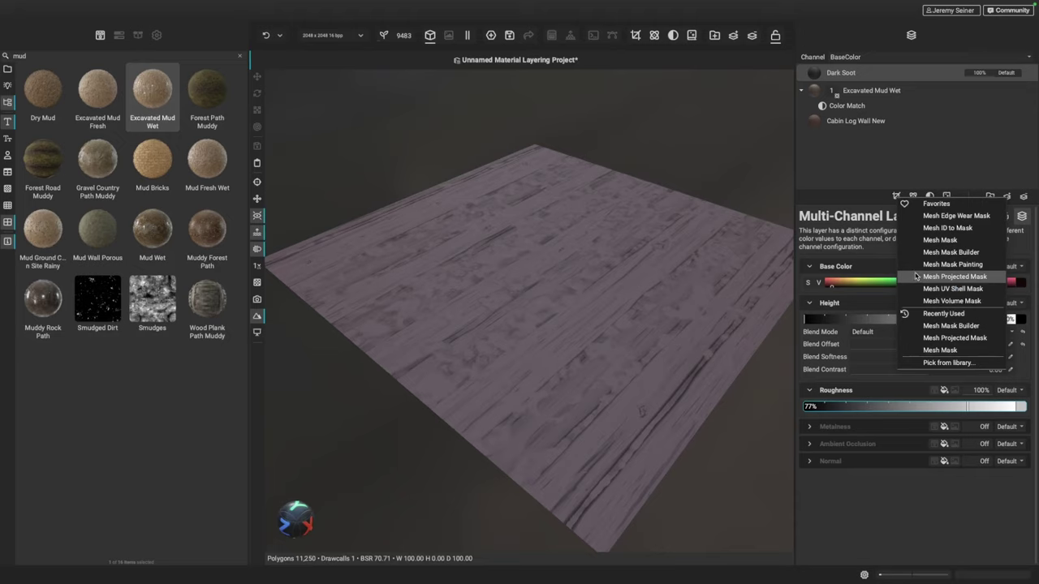
left_click(922, 363)
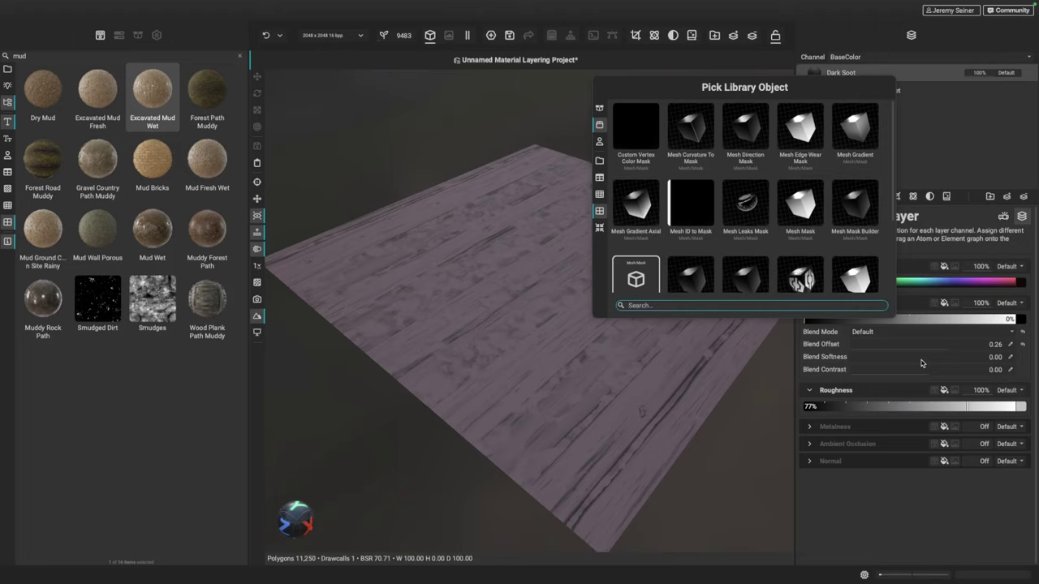
type("proj")
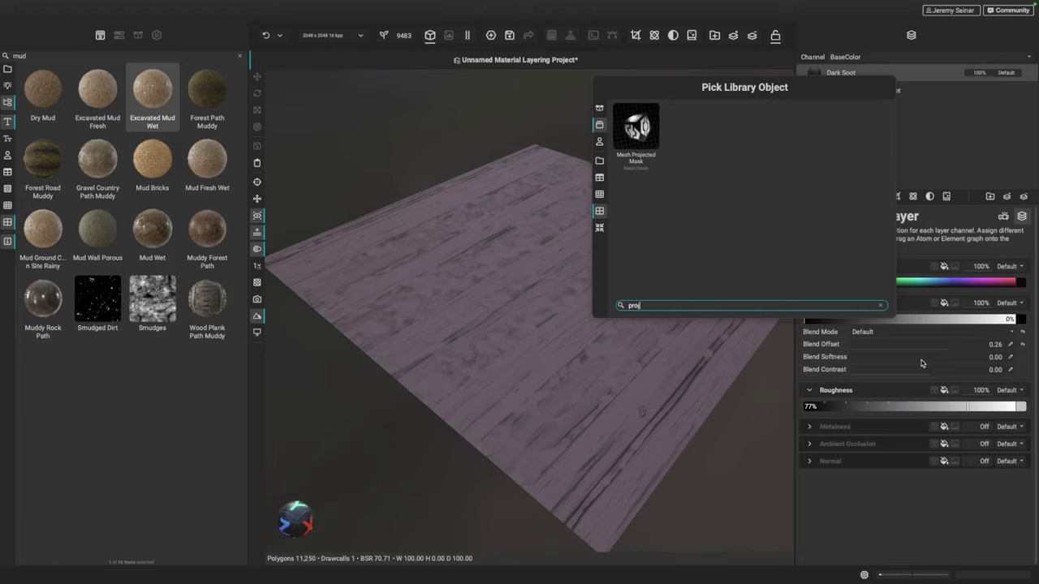
double_click(643, 134)
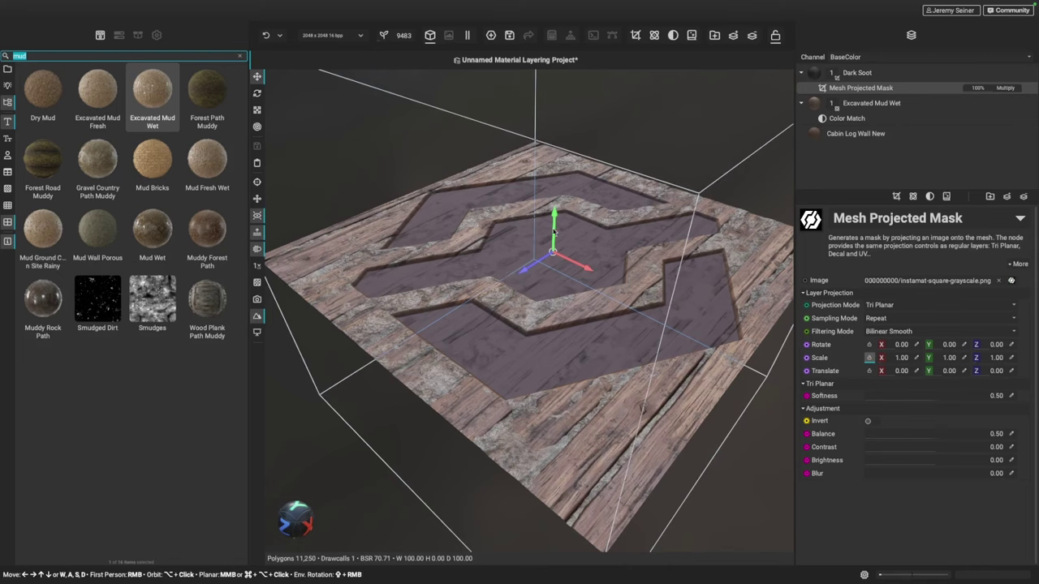
mouse_move(557, 257)
left_mouse_down("alt")
mouse_move(572, 268)
mouse_move(546, 257)
left_mouse_up("alt")
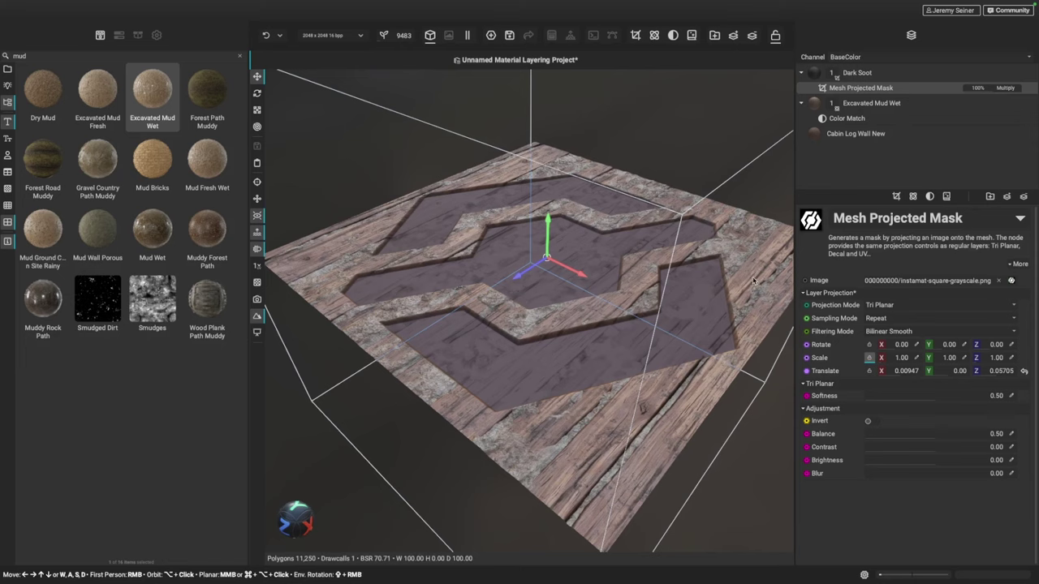
mouse_move(541, 313)
left_mouse_down("alt")
mouse_move(574, 355)
mouse_move(533, 303)
left_mouse_up("alt")
right_click_drag(552, 302, 590, 306, "shift")
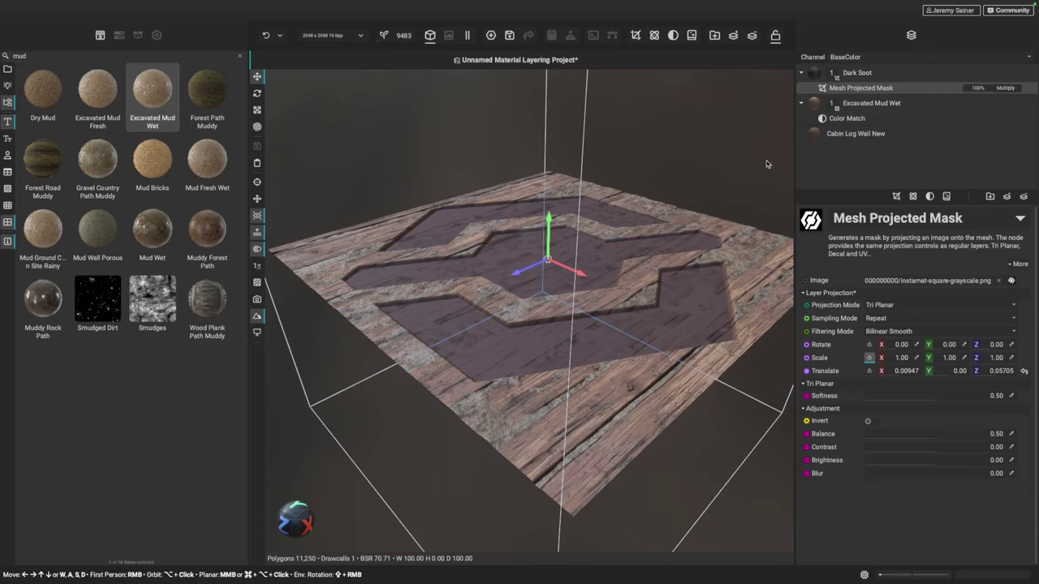
Try the Dark Soot layer's Height at 100% and lower it to 18%.
left_click(815, 72)
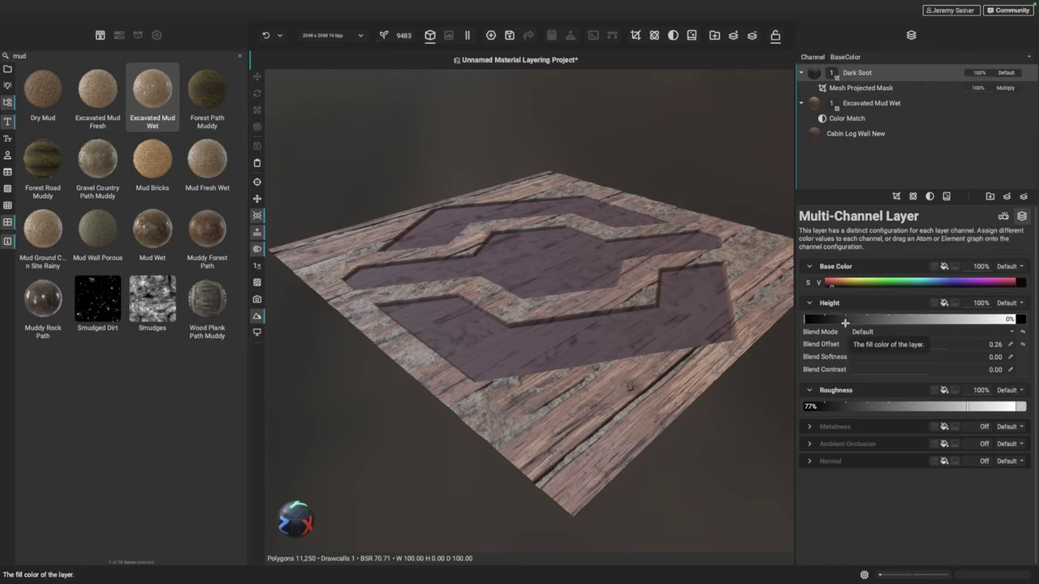
left_click_drag(816, 320, 1028, 321)
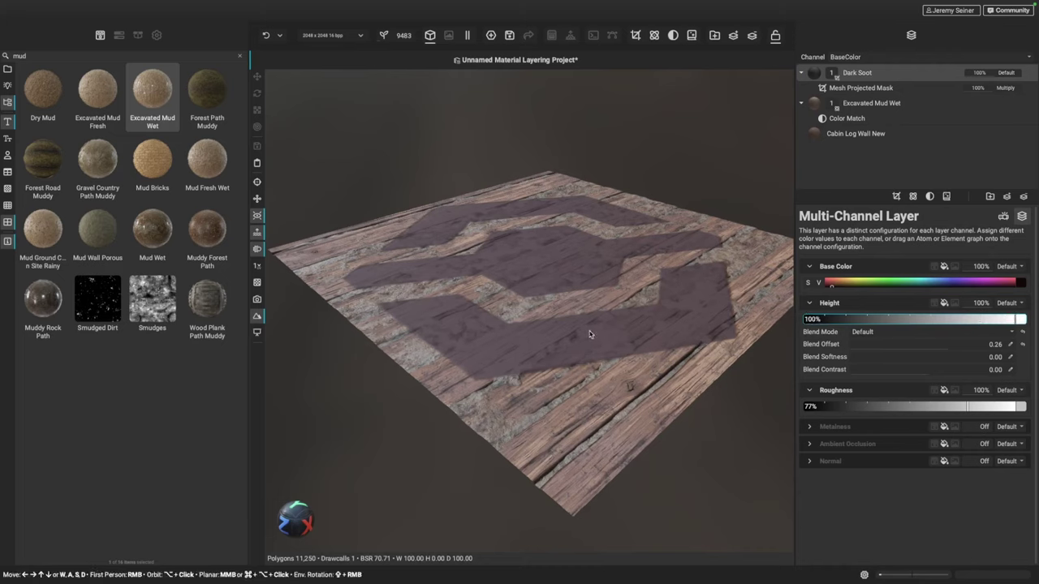
left_click_drag(527, 338, 451, 323, "alt")
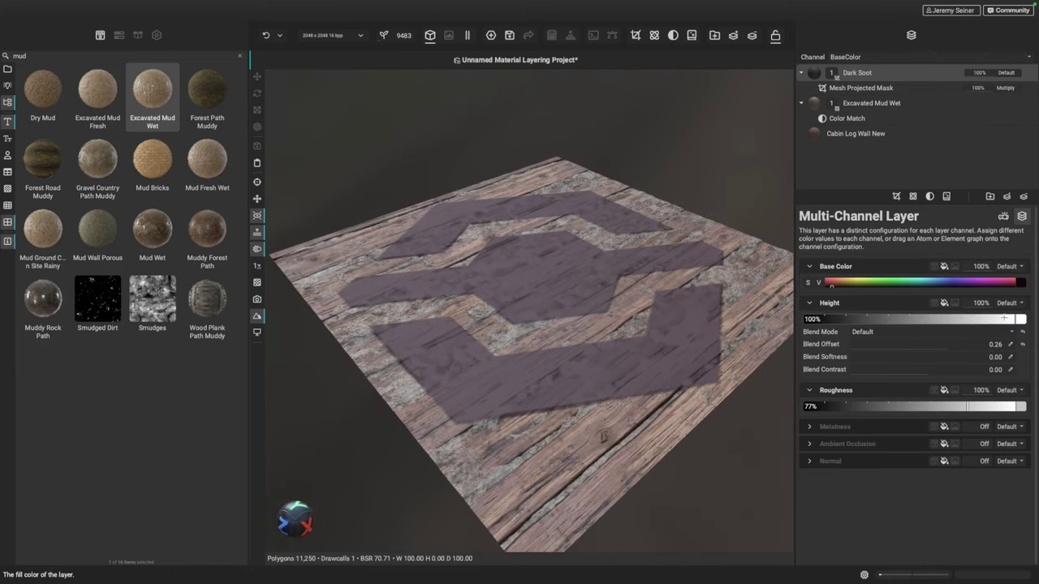
left_click_drag(1005, 321, 842, 318)
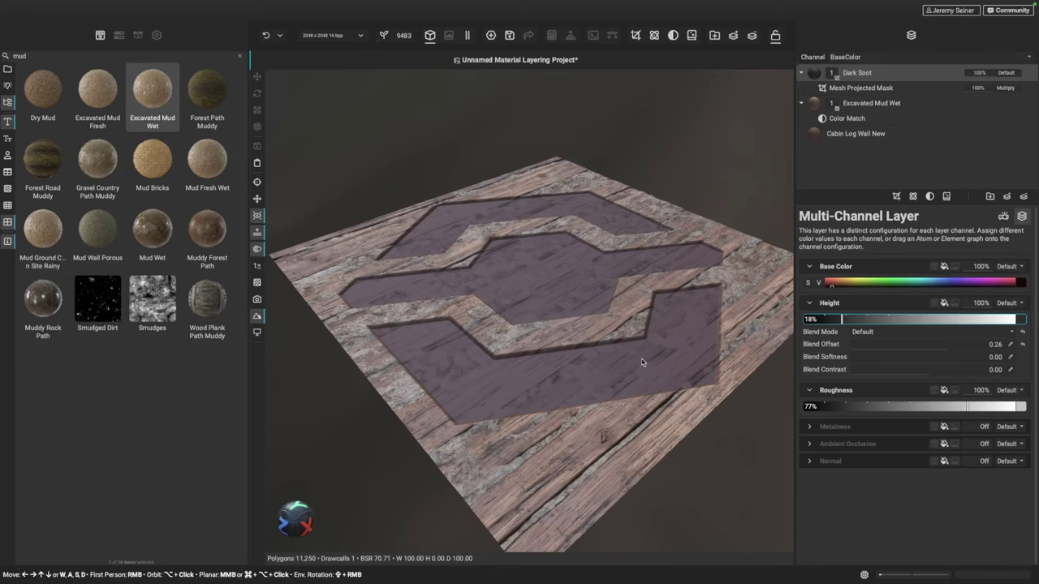
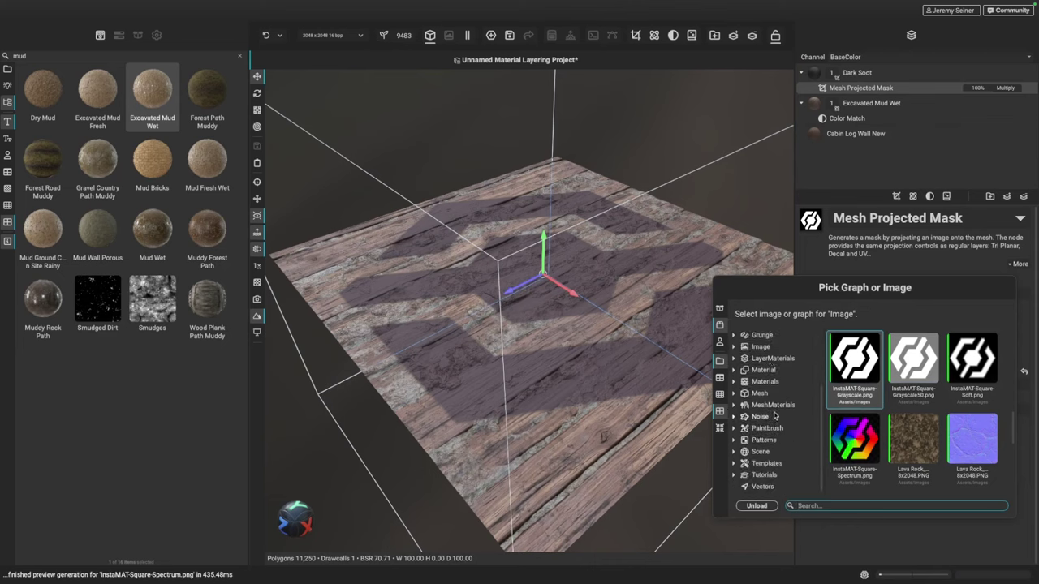
Replace the Mesh Projected Mask's image with the Rampage 2 texture from the Grunge category.
scroll(762, 440, "up", 2)
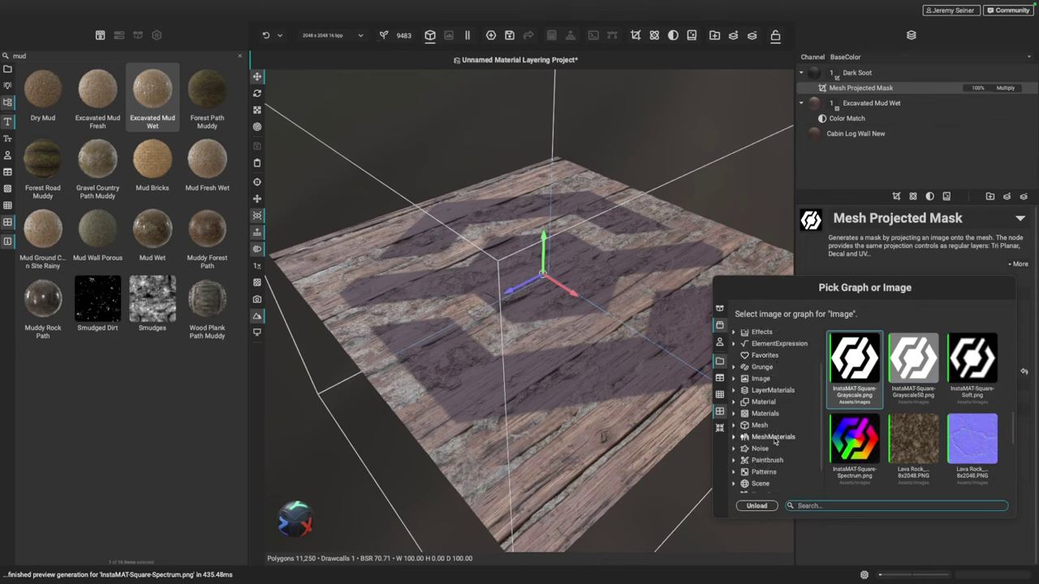
left_click(759, 367)
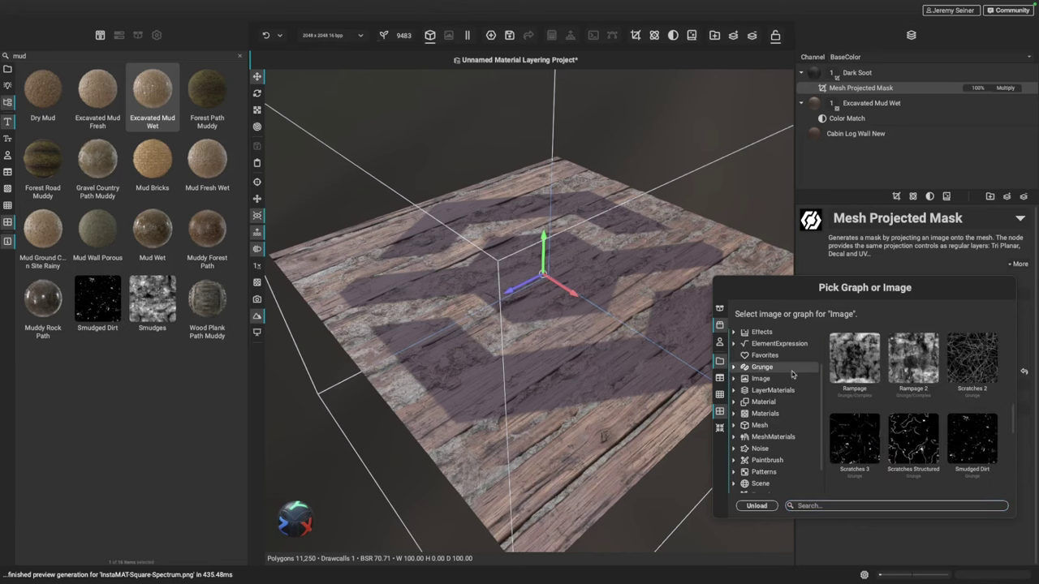
scroll(898, 421, "down", 2)
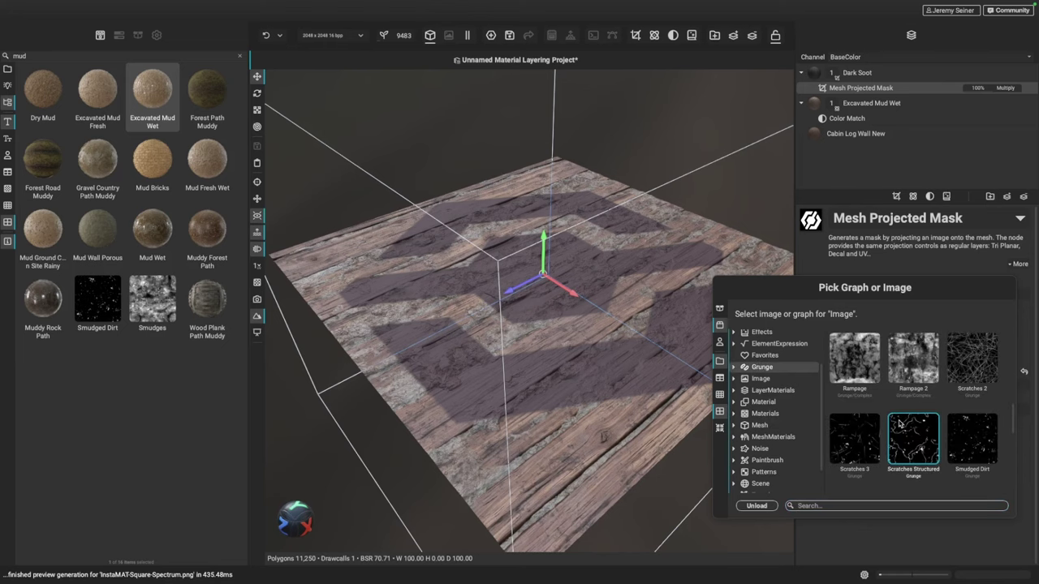
left_click(914, 362)
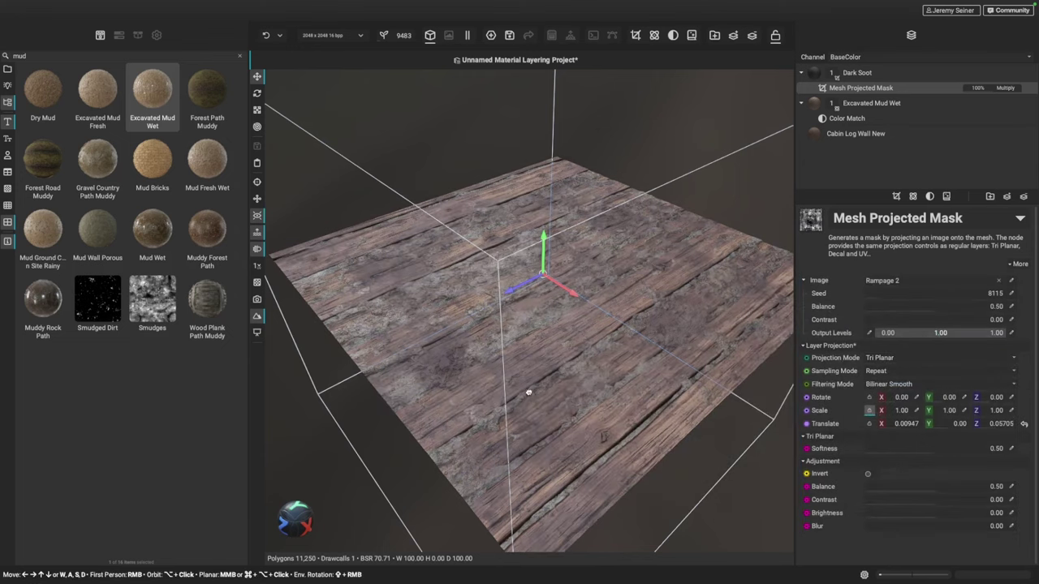
left_click_drag(531, 392, 565, 366, "alt")
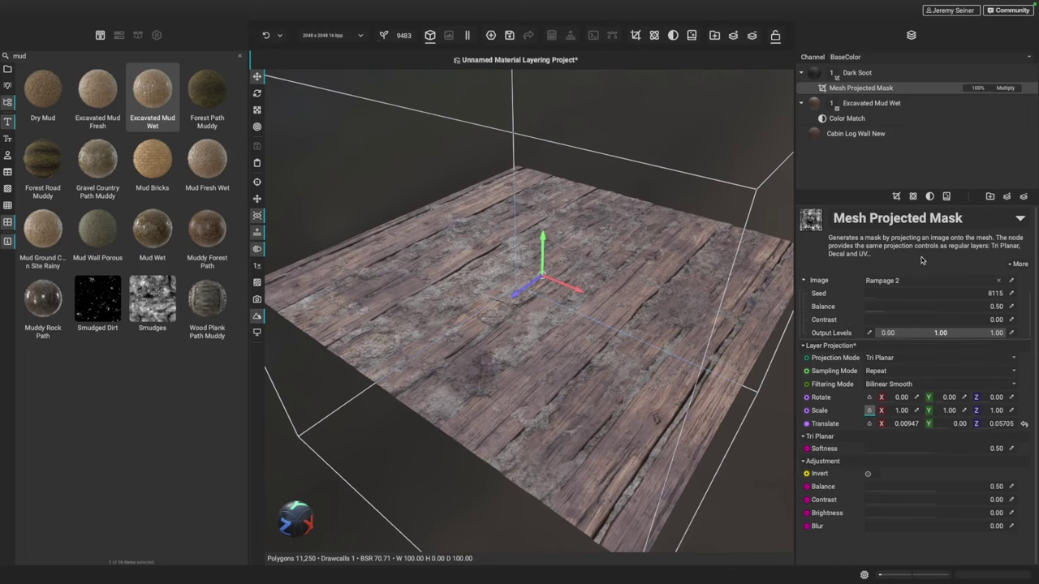
Try Balance values of 0.28 and 0.54 for the mask's Rampage 2 image.
left_click(921, 313)
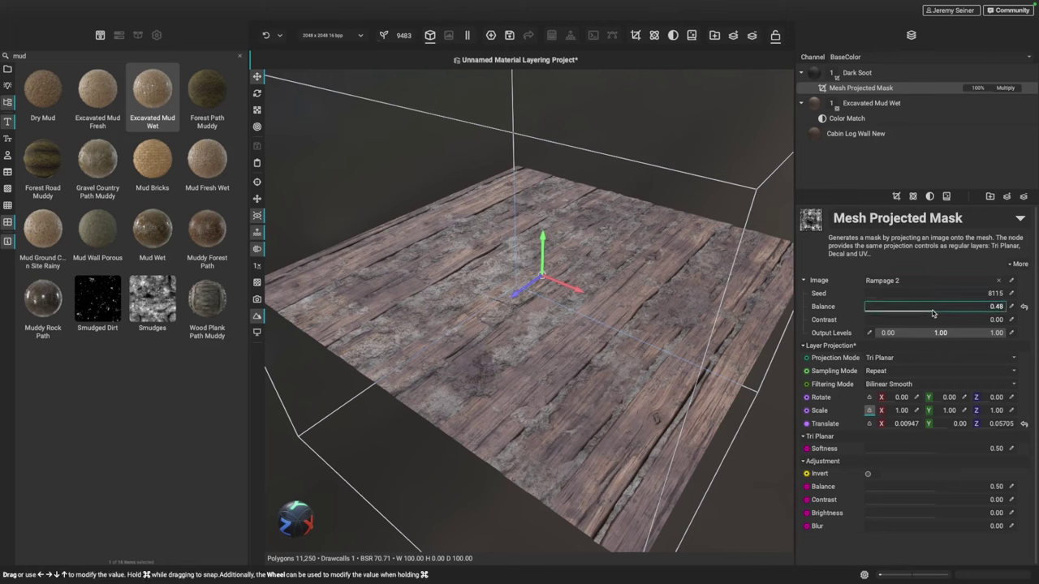
left_click_drag(921, 313, 917, 314)
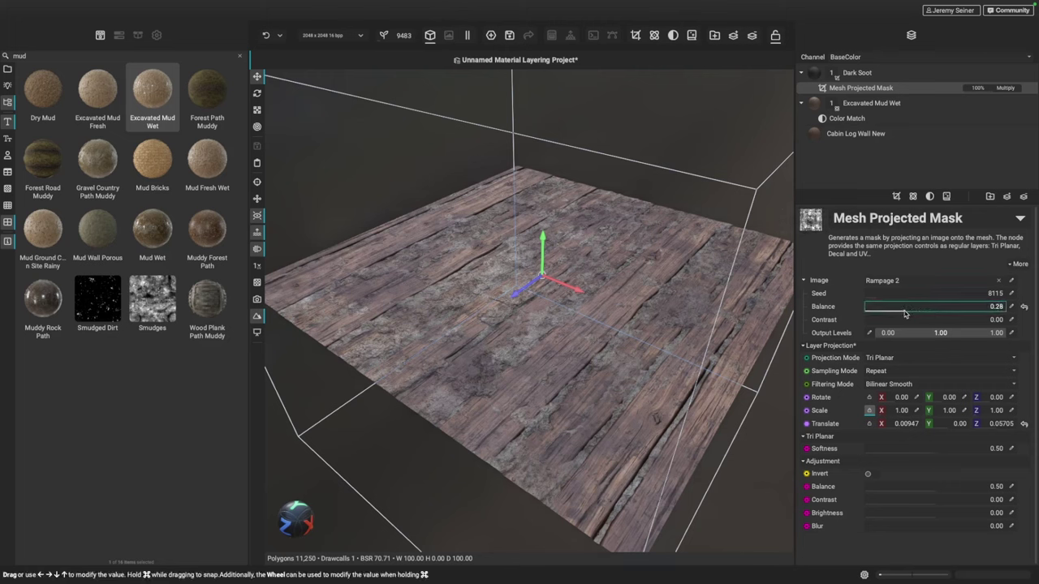
left_click_drag(905, 313, 943, 311)
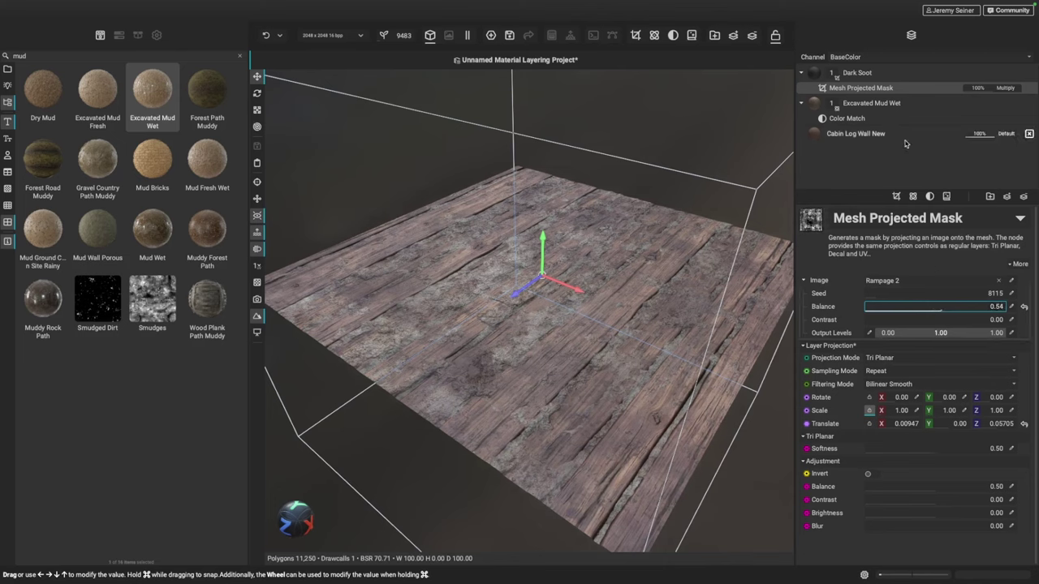
Tune the Rampage 2 Balance with the mask's output soloed in the viewport, end the solo view, and set the Balance to 0.73.
right_click(869, 92)
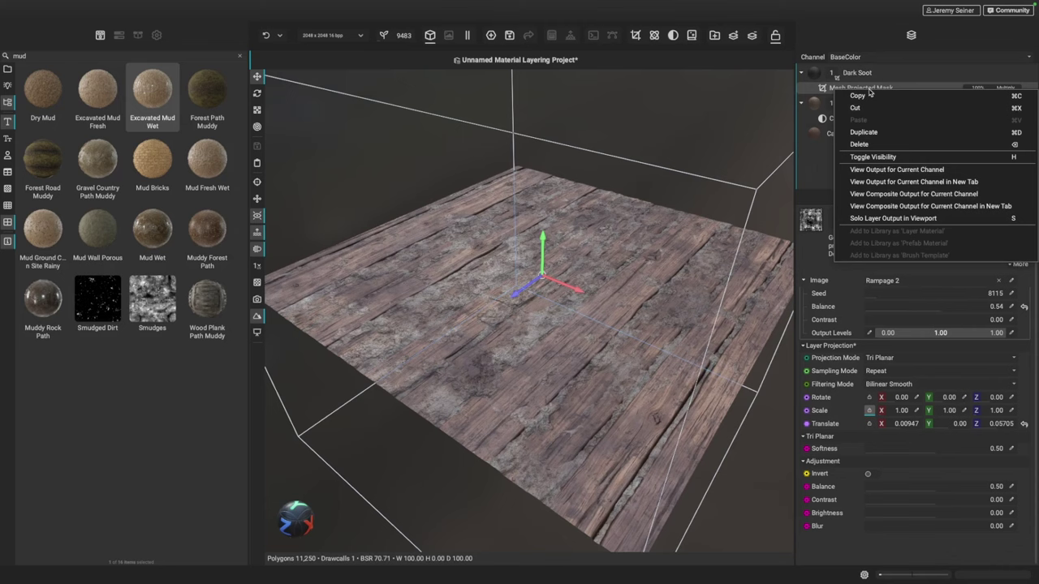
left_click(902, 219)
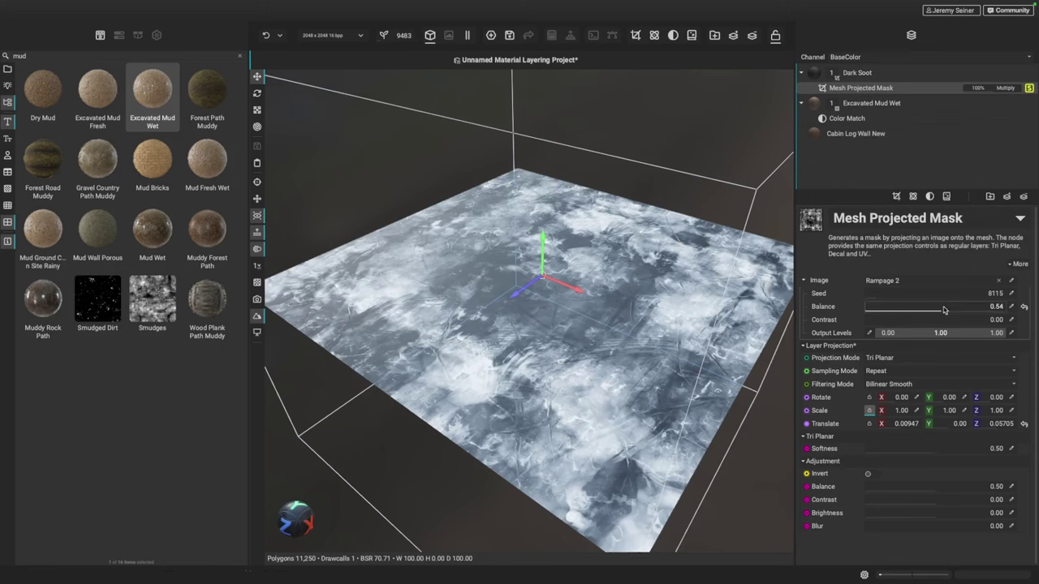
left_click_drag(942, 310, 962, 322)
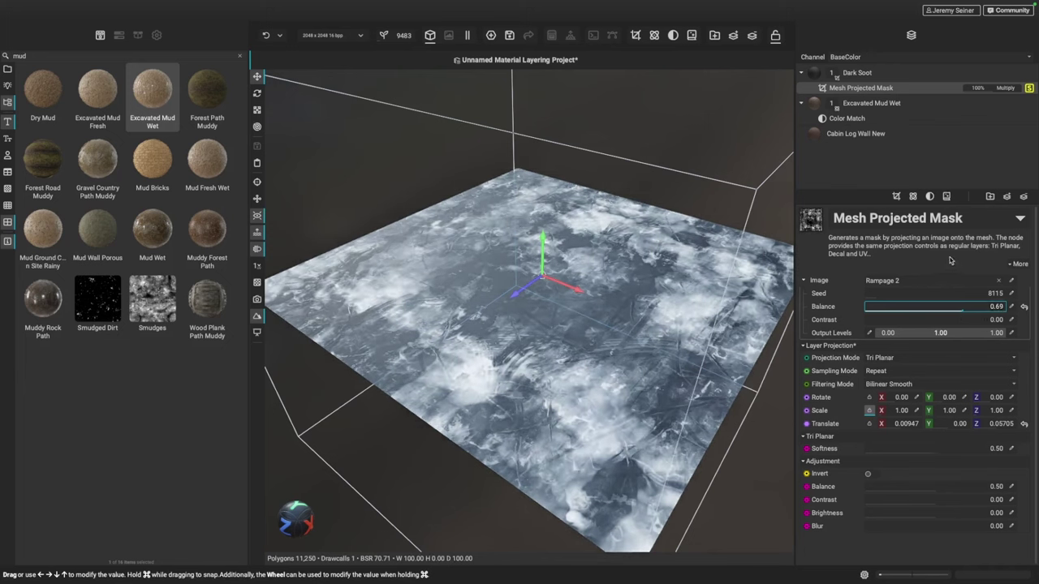
left_click(1028, 88)
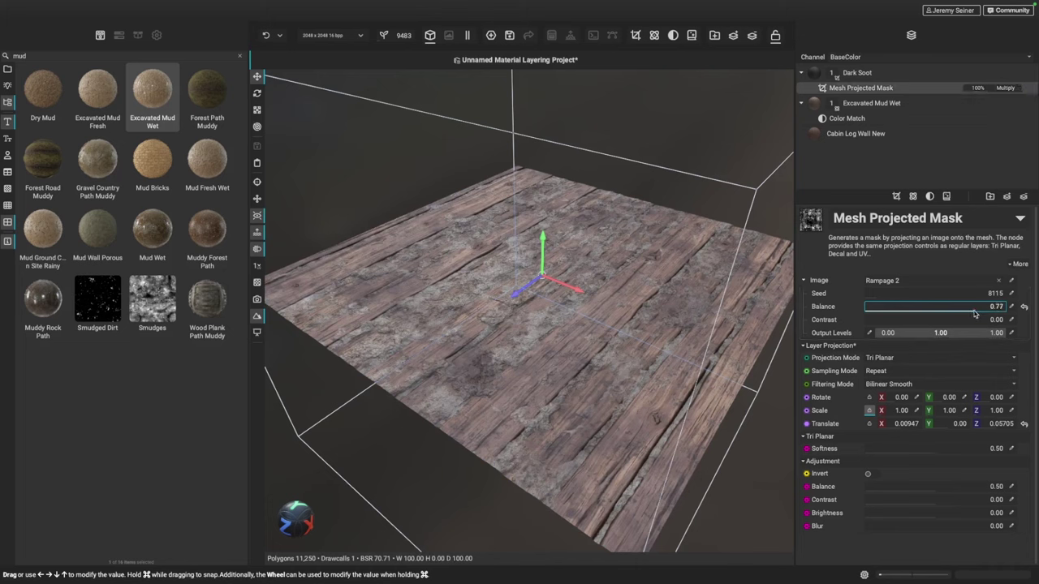
mouse_move(964, 316)
left_mouse_down()
mouse_move(947, 319)
mouse_move(990, 319)
mouse_move(971, 320)
left_mouse_up()
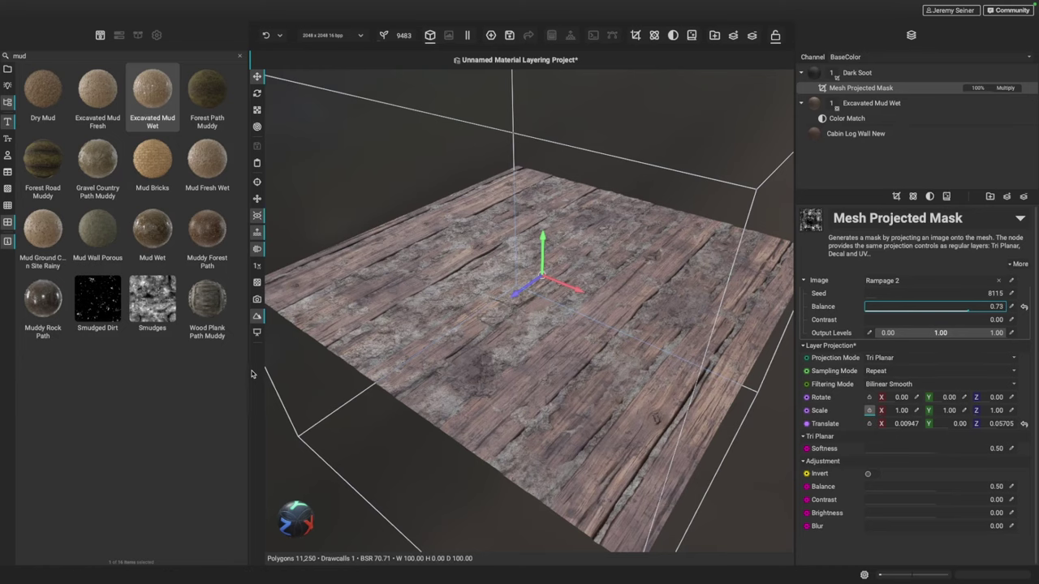
Narrow the library panel, add a new Multi-Channel Layer above Dark Soot, and name it Dark Green.
left_click_drag(249, 370, 144, 362)
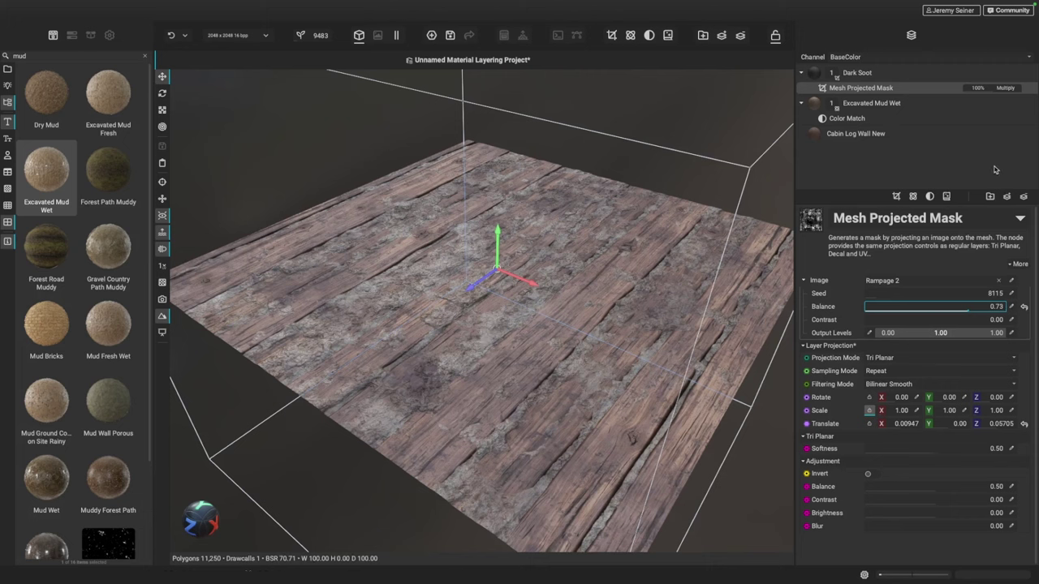
left_click(1022, 196)
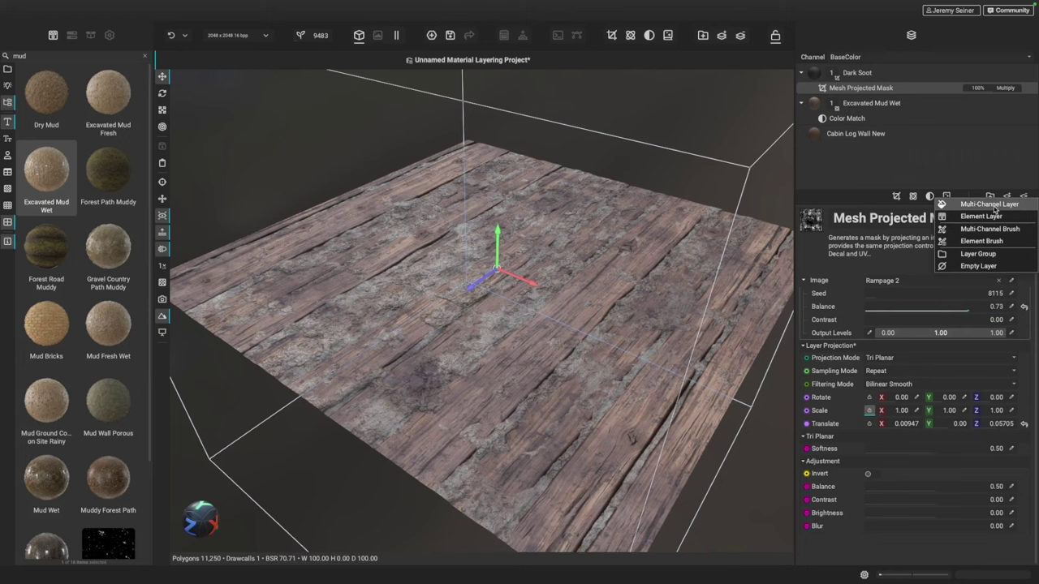
left_click(988, 204)
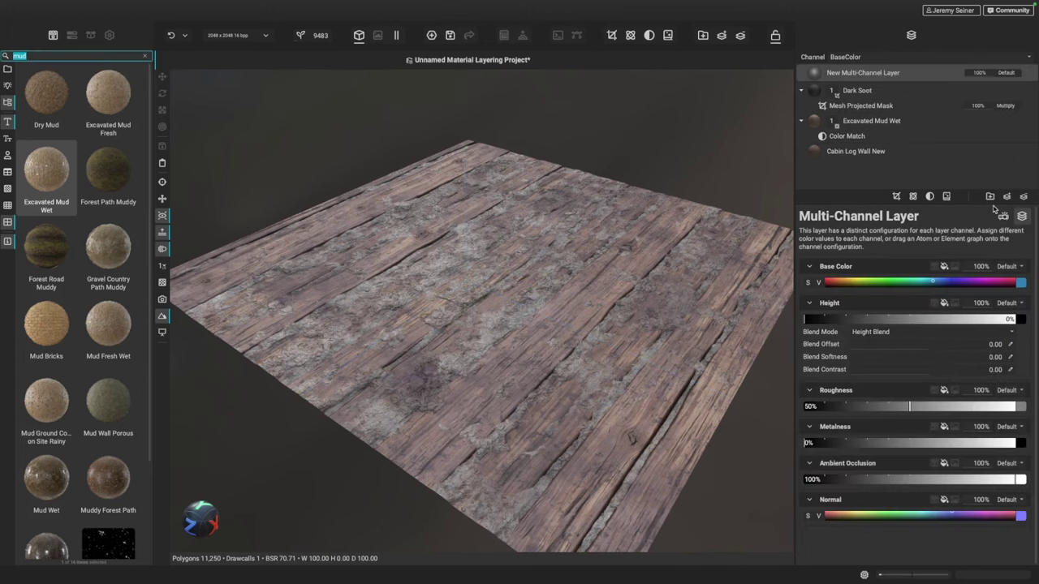
double_click(855, 73)
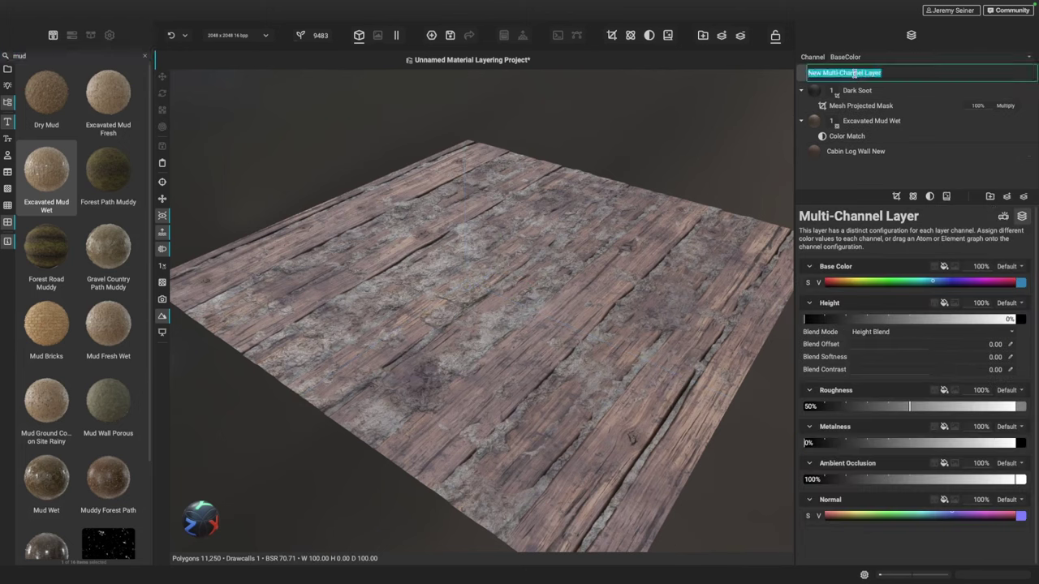
type("Dark Green")
key("Return")
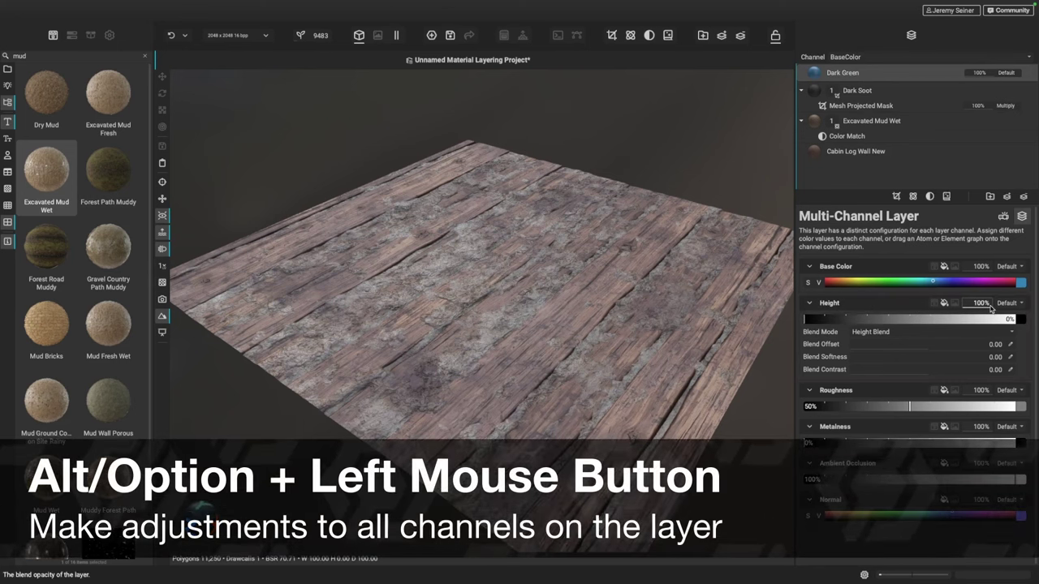
Turn off all Dark Green channels except Base Color and Roughness at 100% opacity, and set the Height blend mode to Default.
left_click_drag(990, 307, 958, 308, "alt")
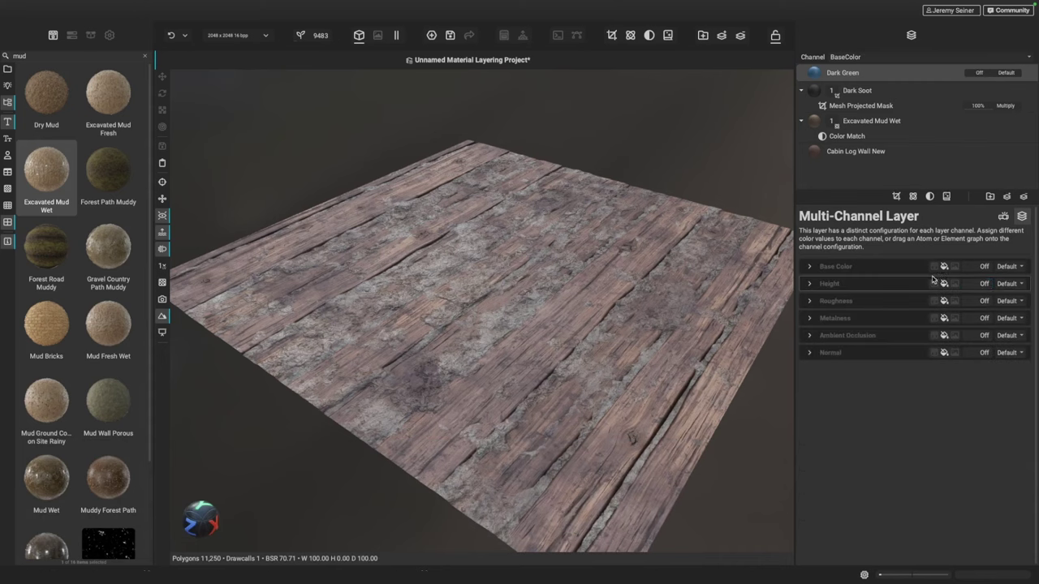
left_click(979, 271)
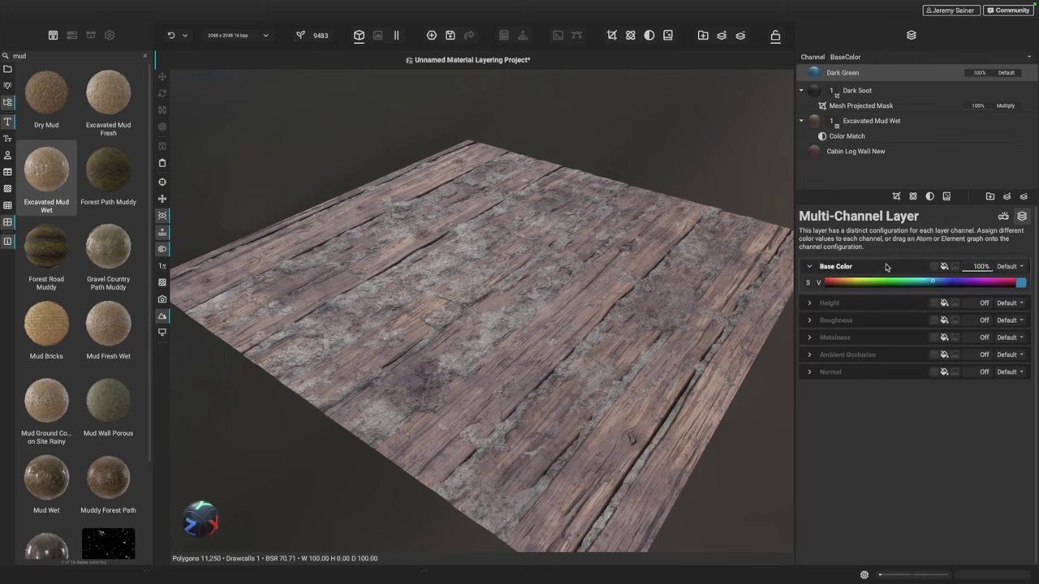
left_click(980, 319)
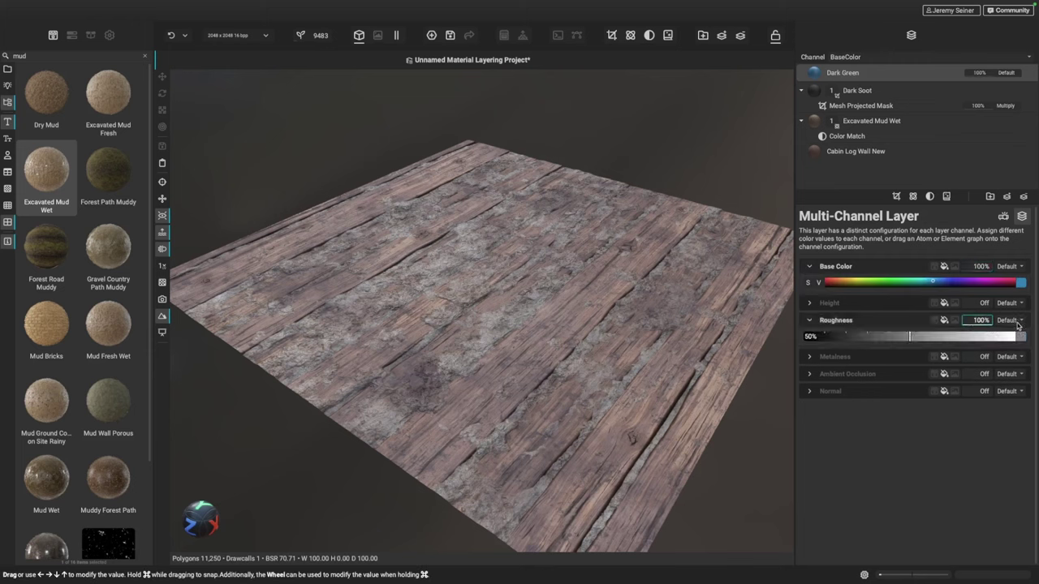
left_click(822, 302)
left_click(860, 331)
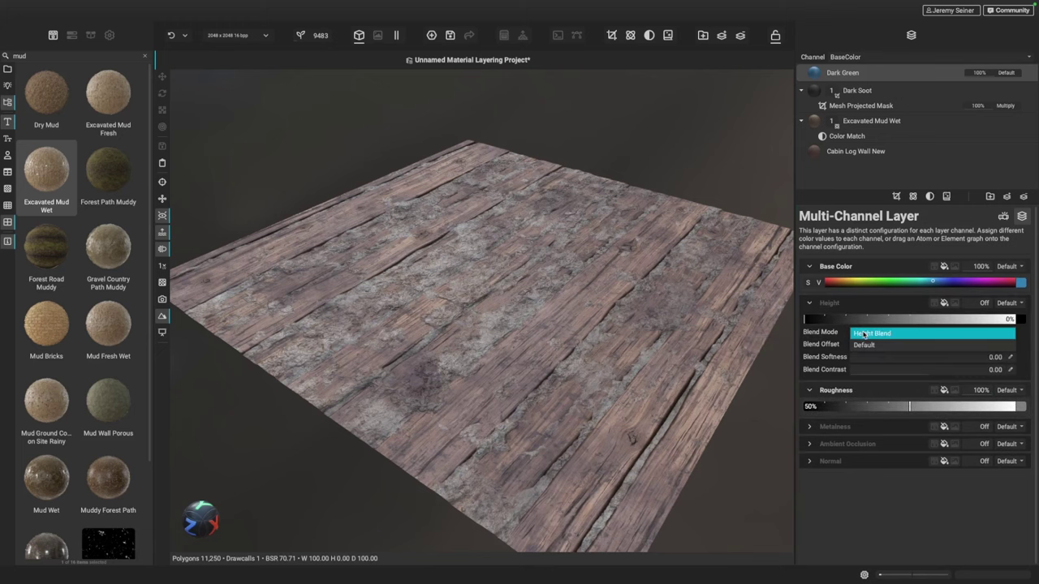
left_click(865, 346)
left_click(819, 302)
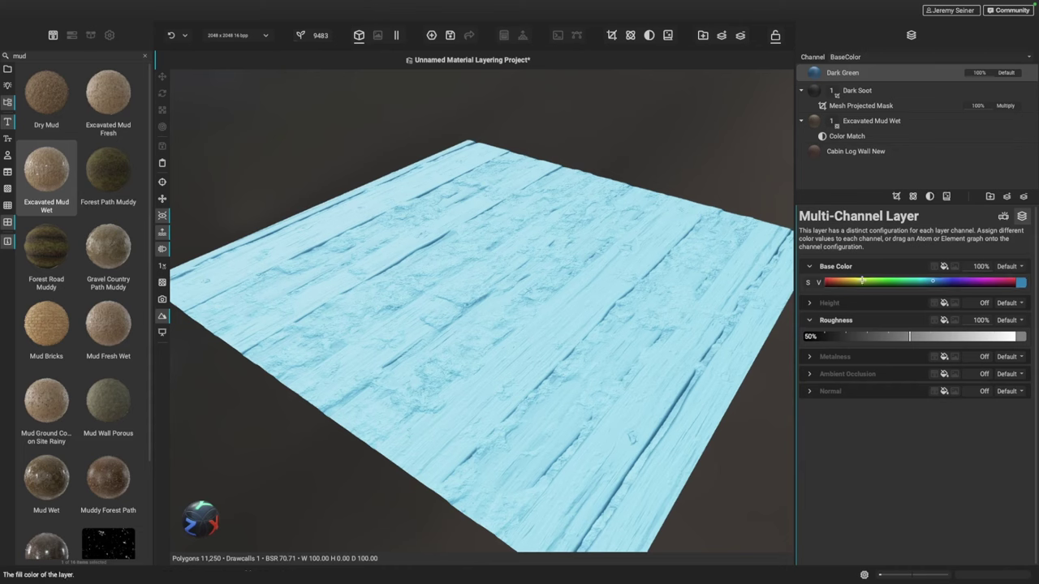
Change the Dark Green layer's base color to a dark green and set its Roughness value to 100%.
left_click(863, 285)
left_click_drag(864, 285, 863, 284)
left_click(819, 282)
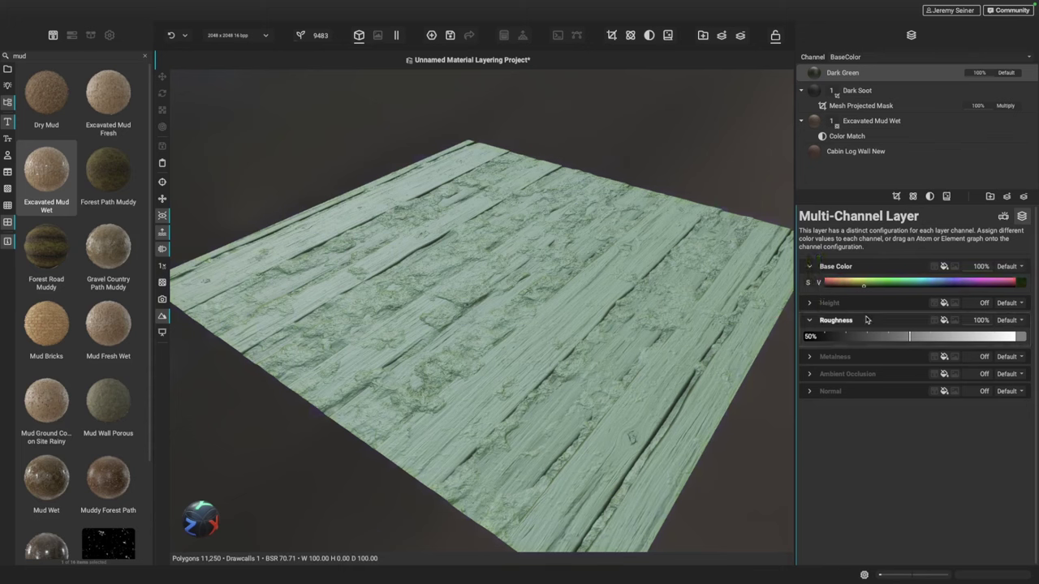
left_click_drag(909, 336, 1036, 336)
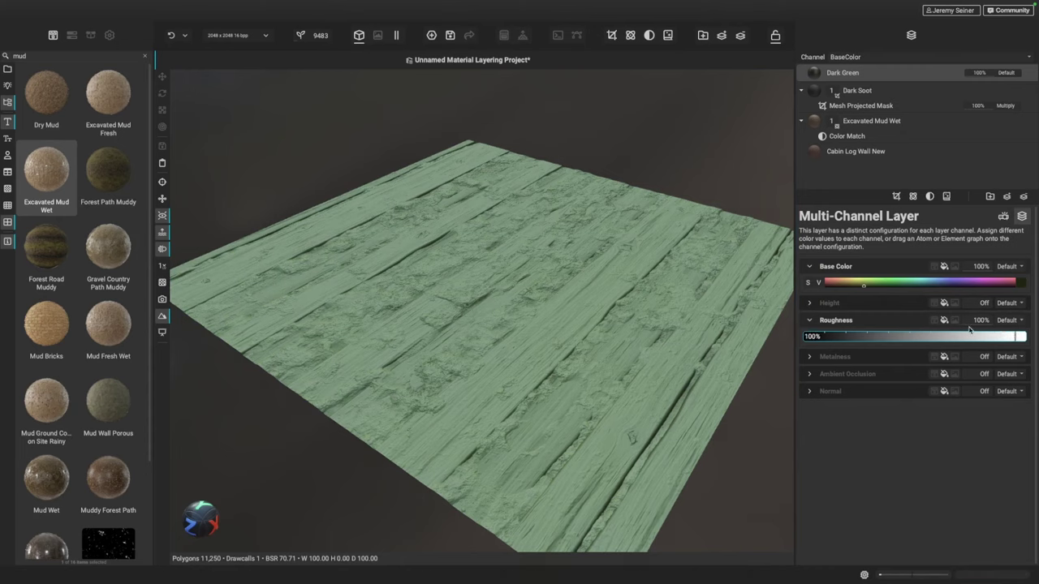
Refine the Dark Green base color to hue 0.15410, saturation 0.40328 and value 0.11311.
left_click_drag(818, 283, 859, 286)
left_click(863, 286)
double_click(859, 285)
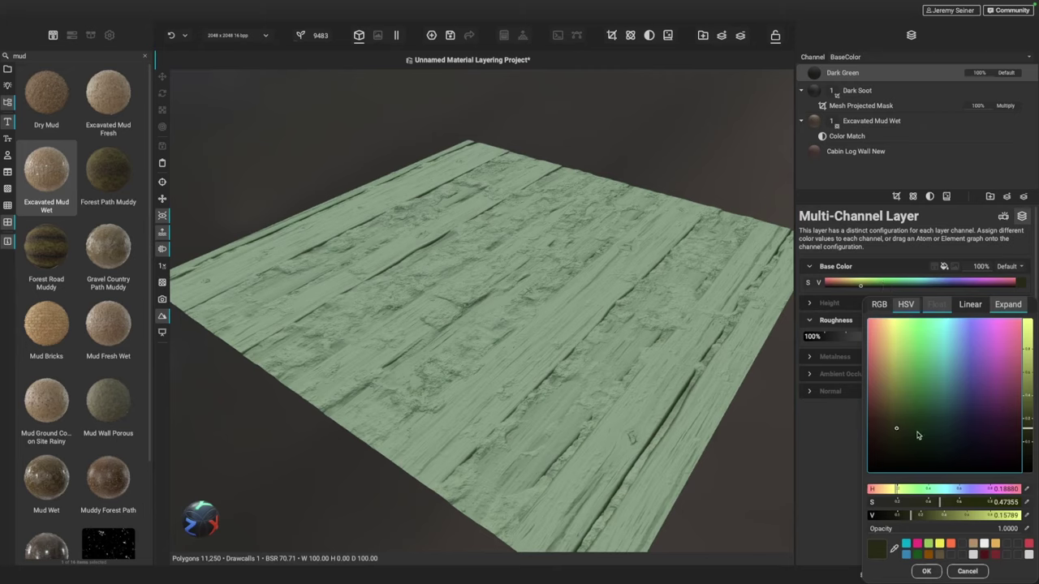
left_click(894, 491)
left_click_drag(895, 490, 892, 491)
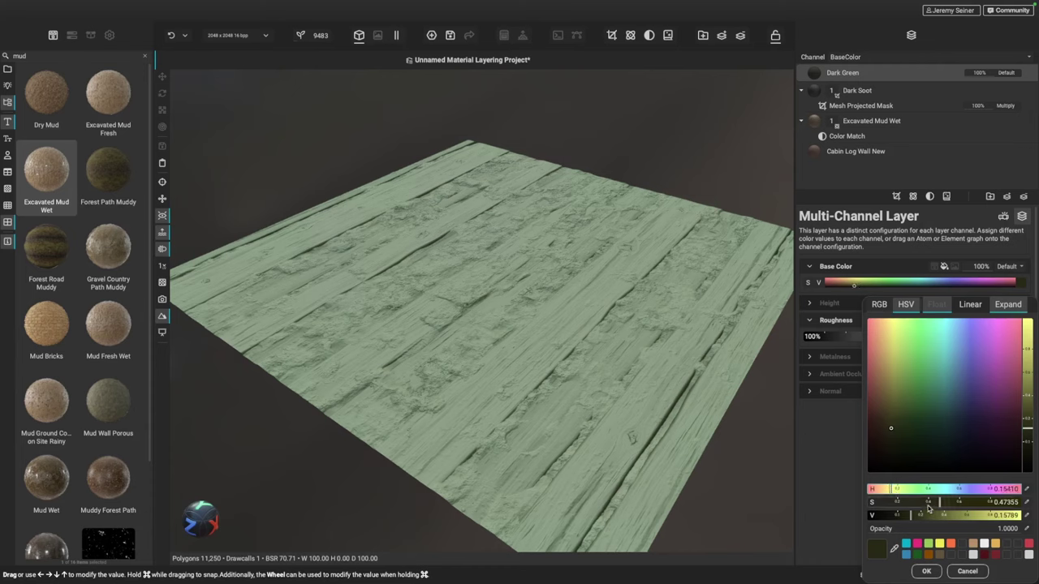
left_click(927, 502)
left_click_drag(916, 515, 901, 520)
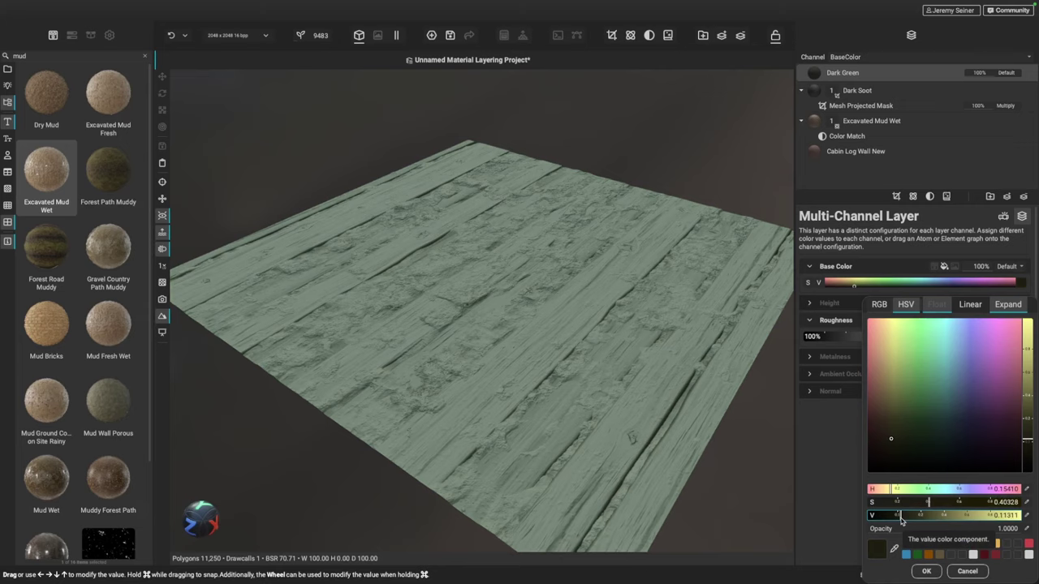
key("Return")
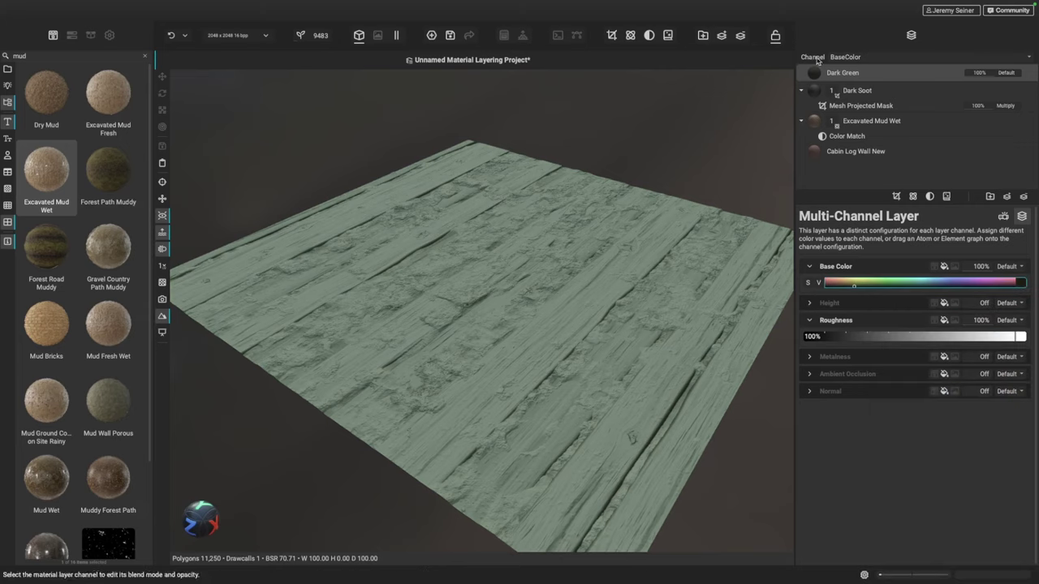
Duplicate the Dark Green layer and rename the copy Dark Red.
right_click(878, 75)
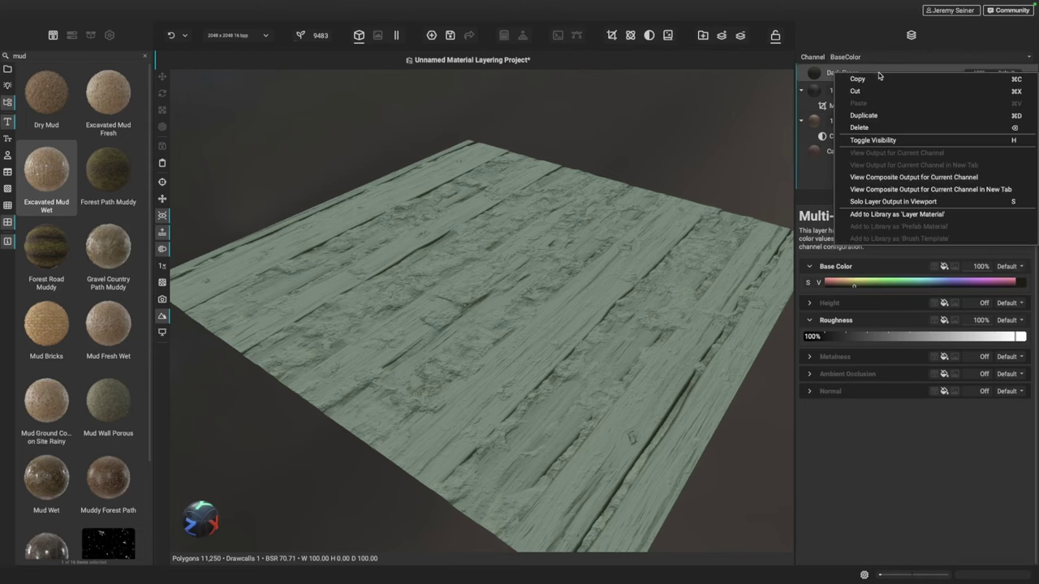
left_click(892, 116)
double_click(851, 73)
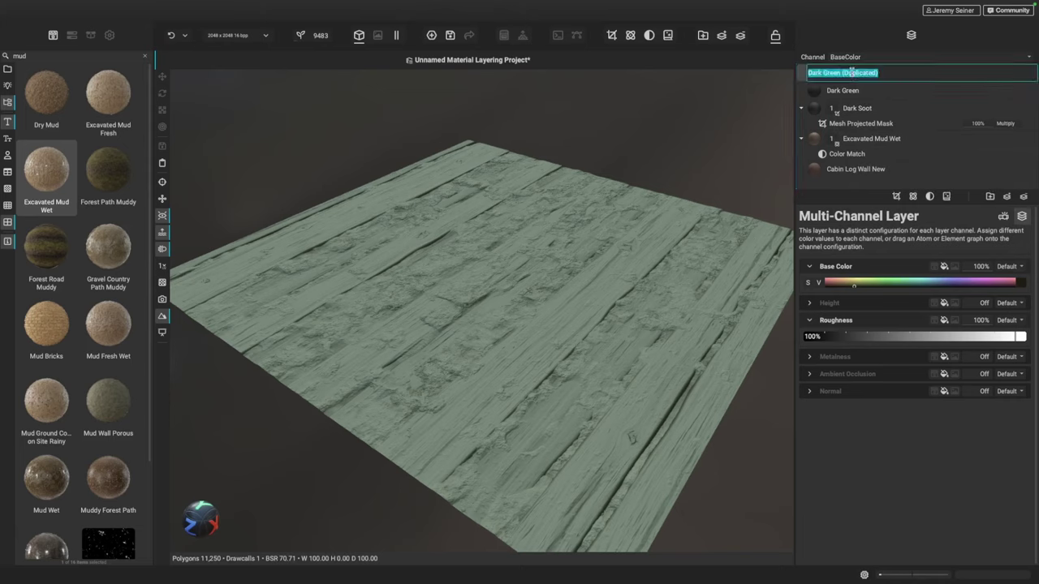
type("Dark Red")
key("Return")
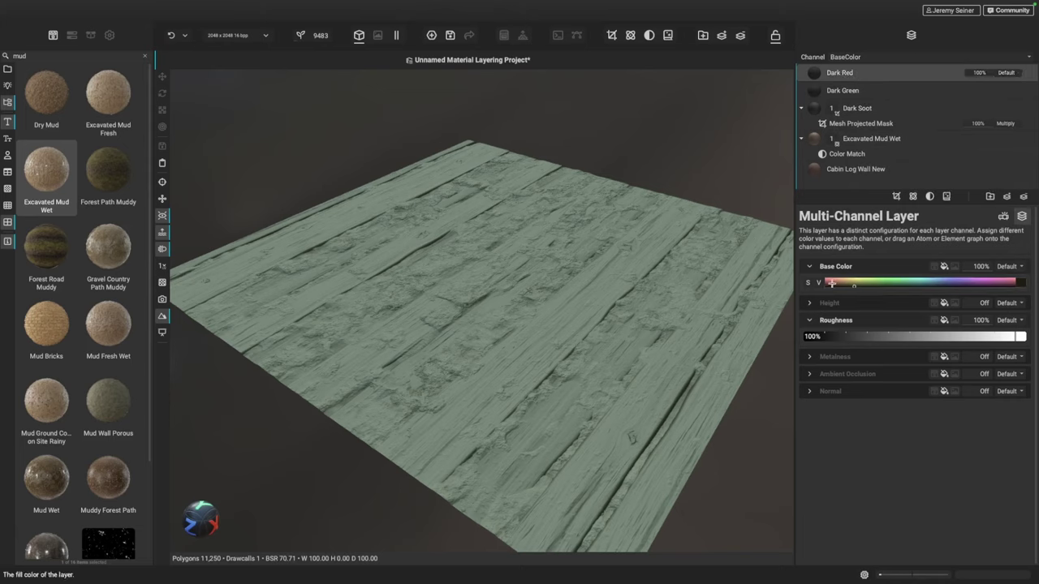
Set the Dark Red base color to hue 0.0197, saturation 0.34426 and value 0.10000.
left_click(857, 283)
left_click_drag(888, 492, 898, 517)
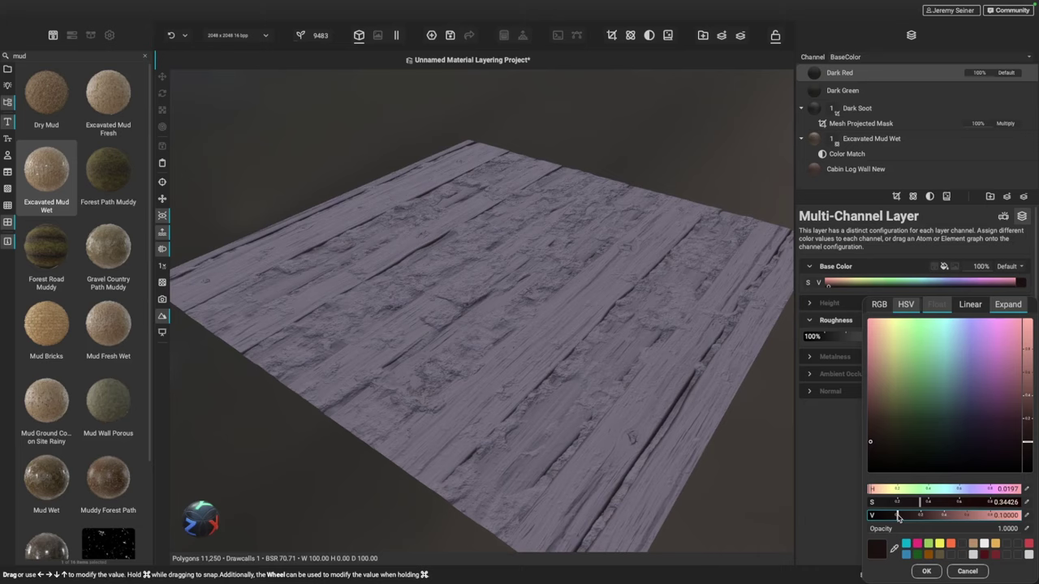
left_click(926, 570)
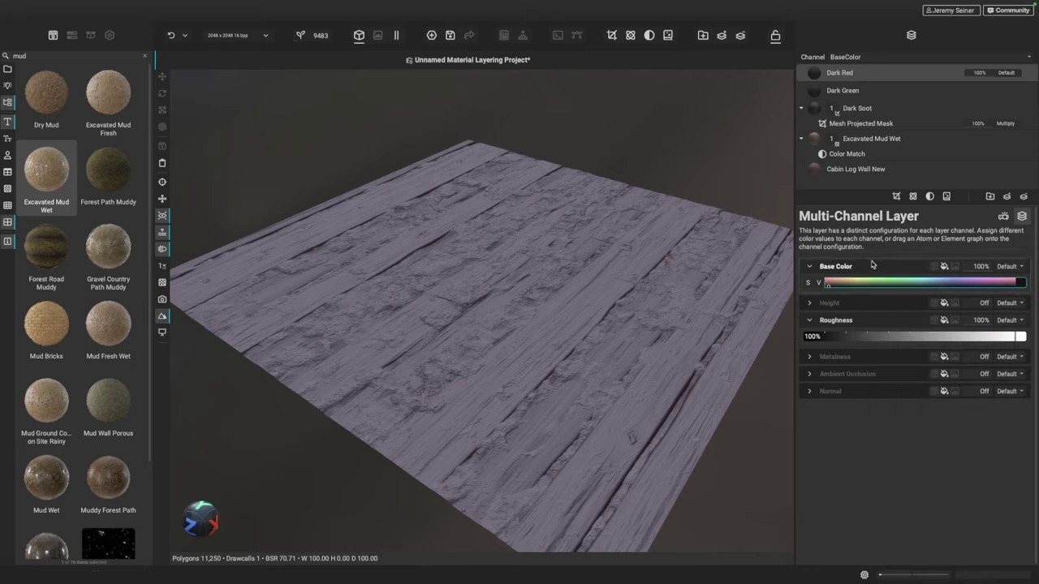
Duplicate the Dark Soot layer's Mesh Projected Mask and move the copy onto the Dark Green layer.
right_click(853, 124)
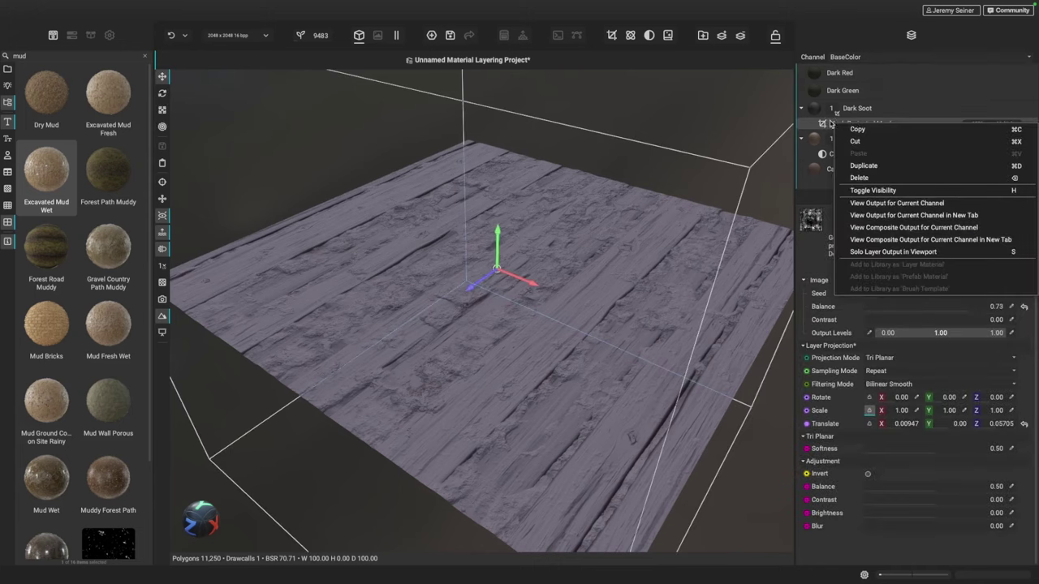
left_click(881, 166)
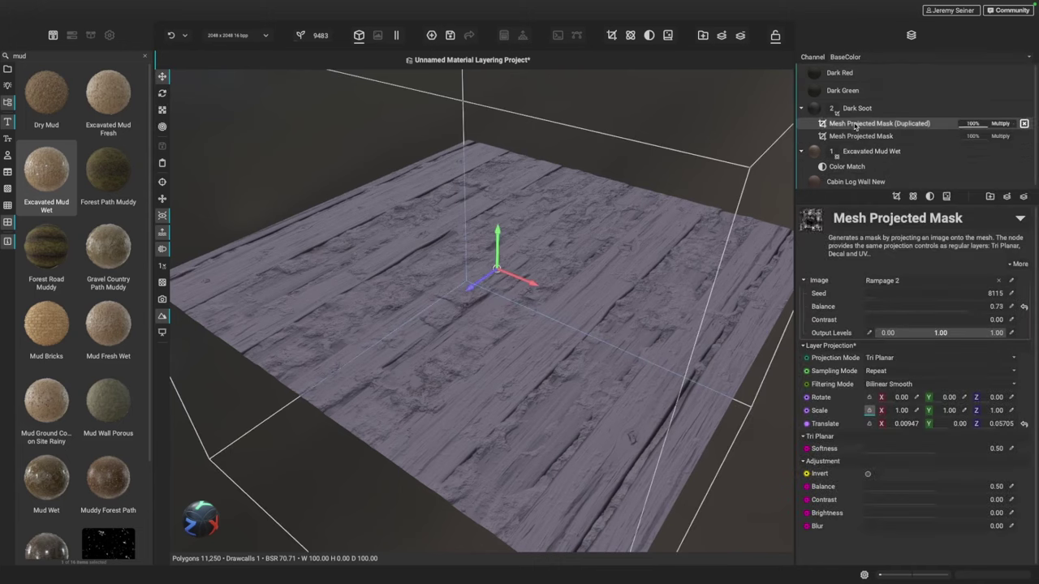
left_click_drag(857, 91, 857, 91)
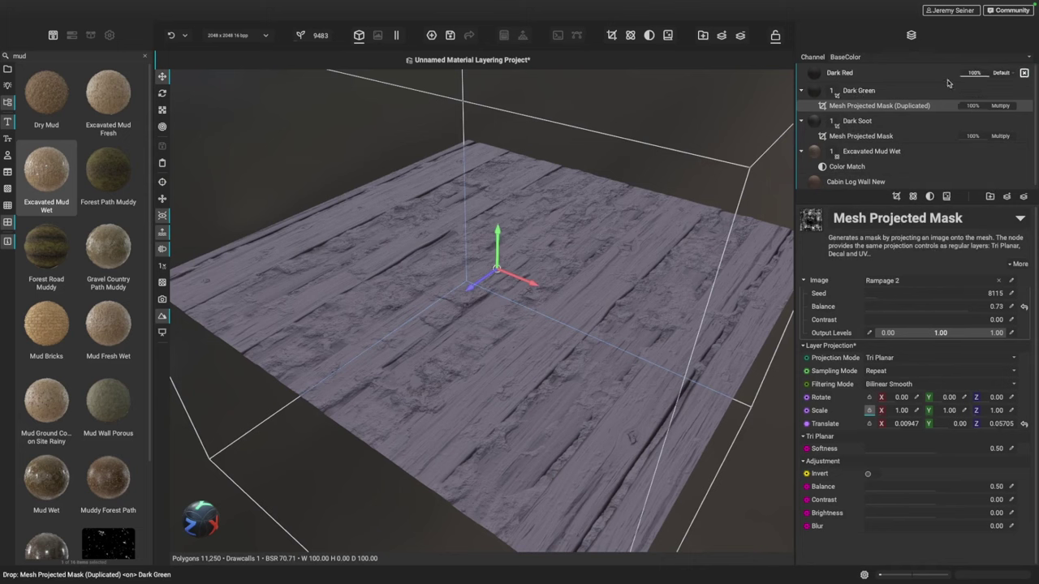
Hide the Dark Red layer and set the Seed of Dark Green's Rampage 2 mask to 34644.
left_click(1024, 73)
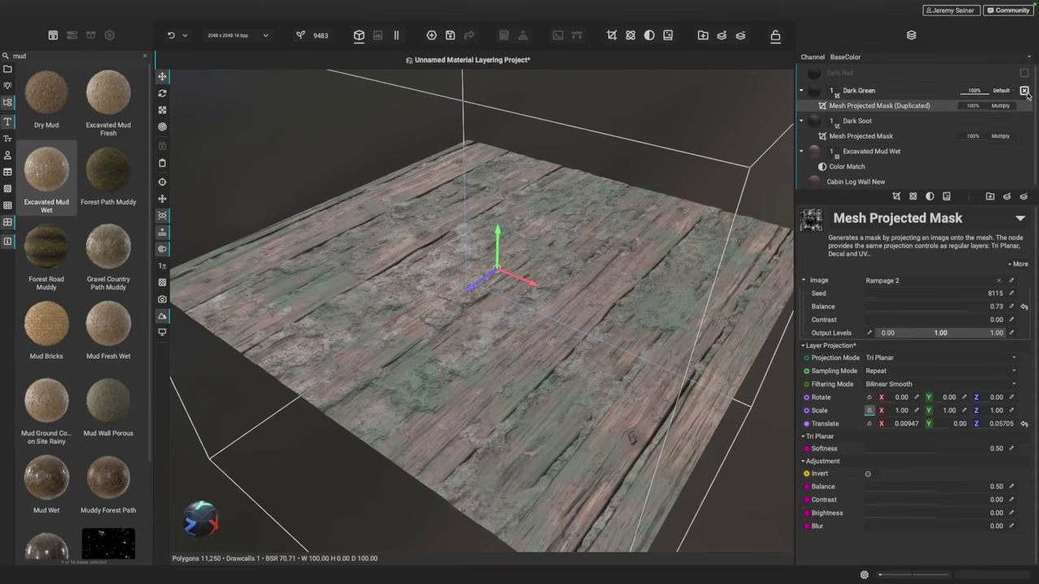
left_click(1025, 92)
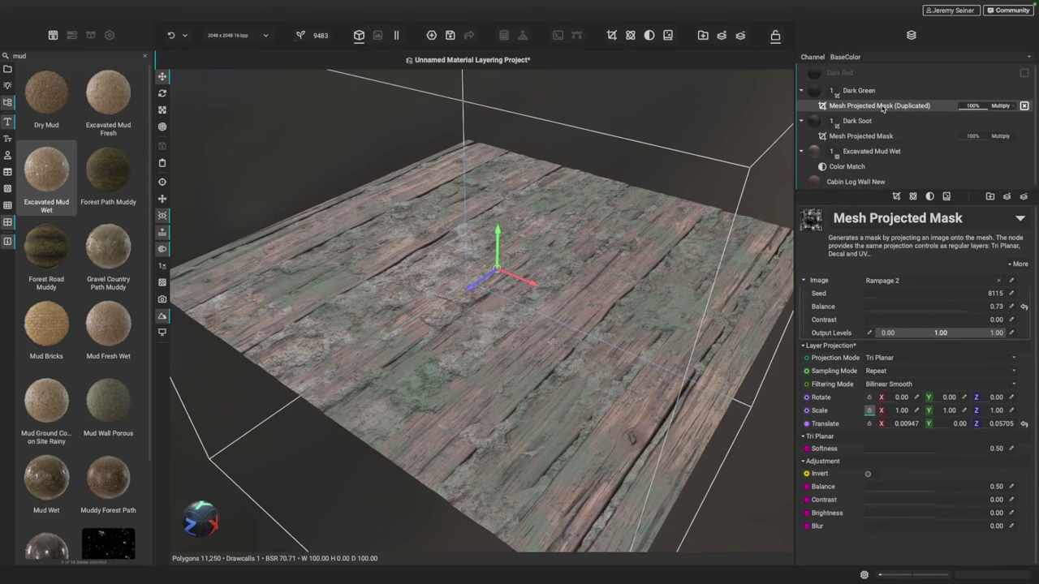
left_click_drag(890, 298, 913, 297)
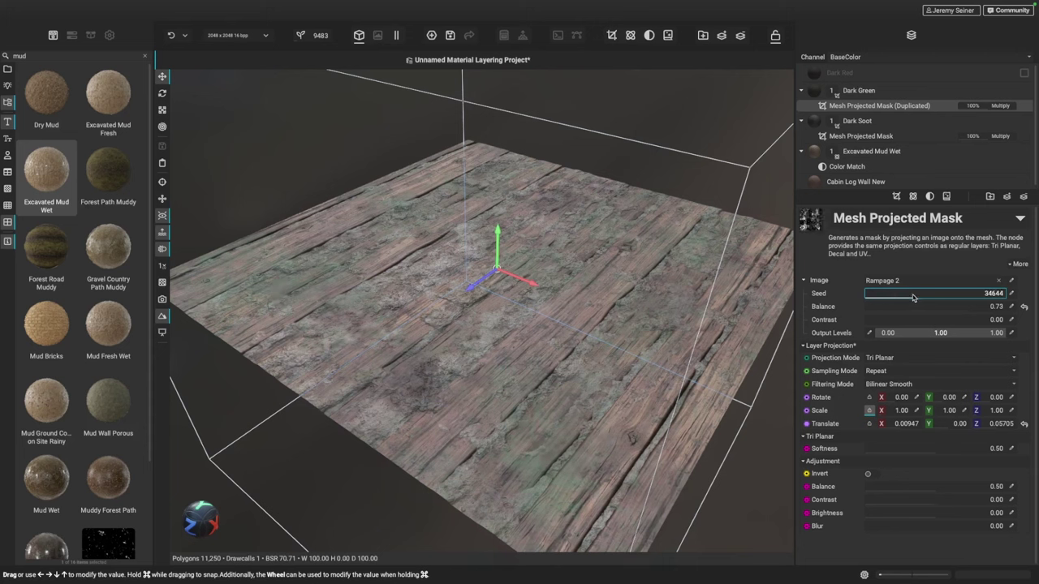
Lower the Dark Green layer's Base Color opacity to 43%.
left_click(812, 91)
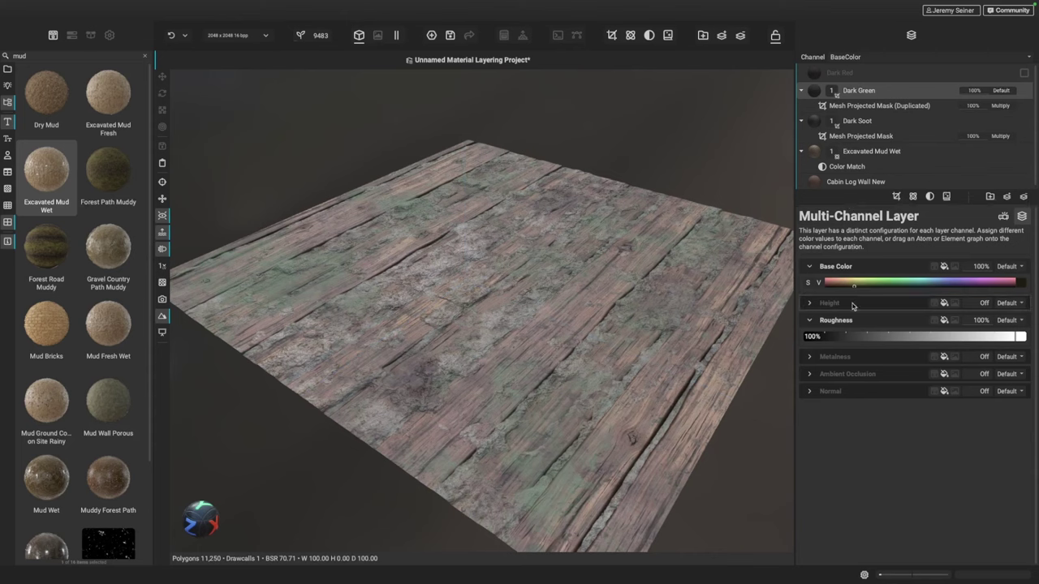
left_click(818, 284)
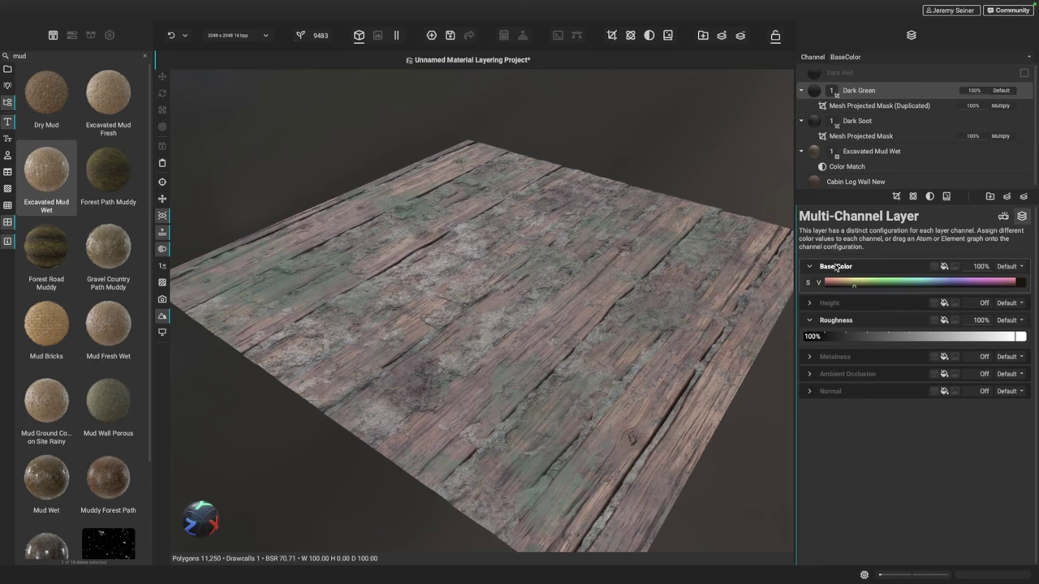
left_click_drag(984, 268, 978, 270)
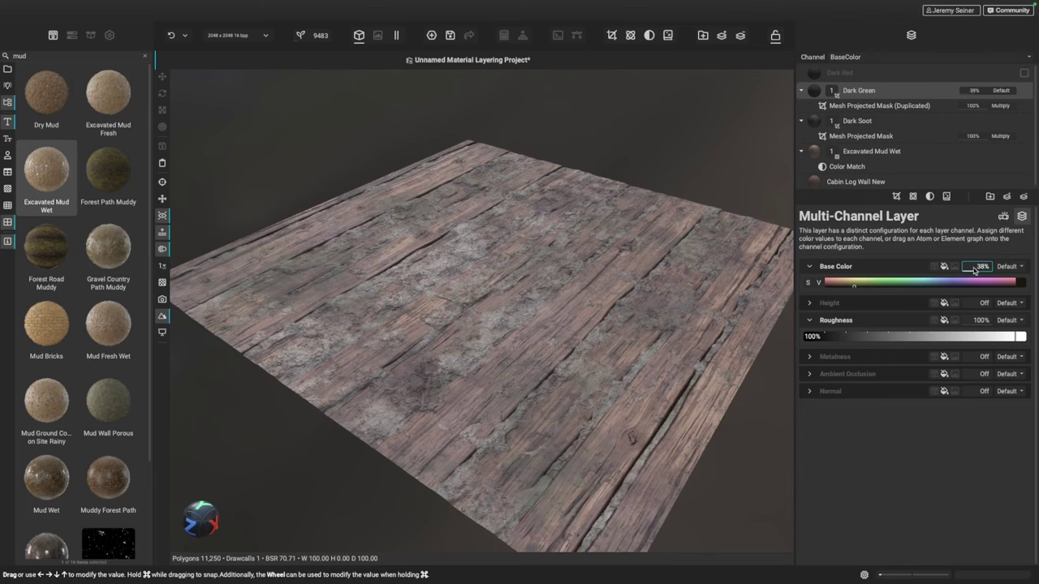
left_click_drag(977, 271, 976, 270)
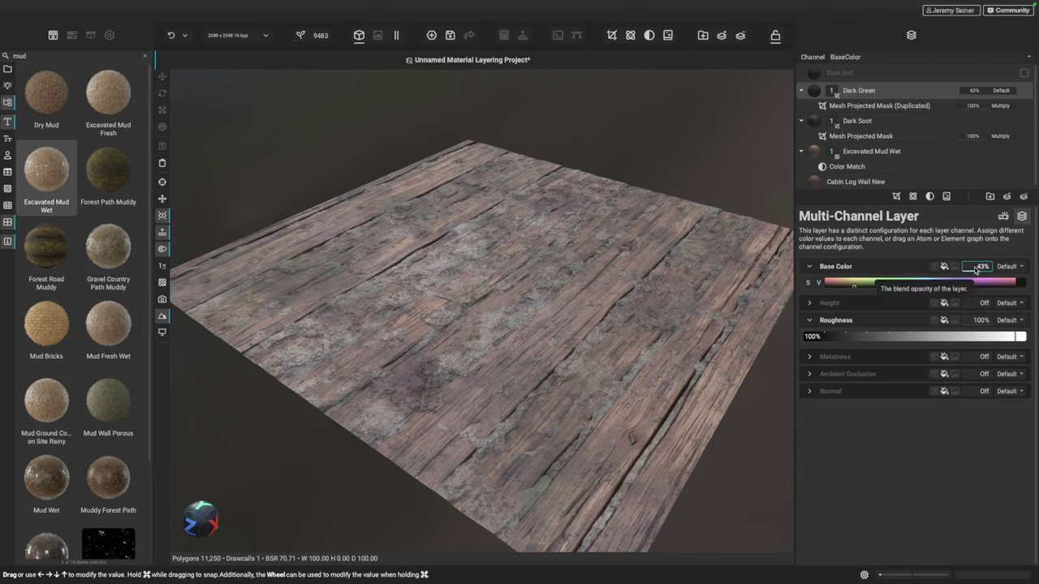
Show the Dark Red layer again and give it a duplicate of Dark Green's mask with the Seed set to 53215.
left_click(1024, 73)
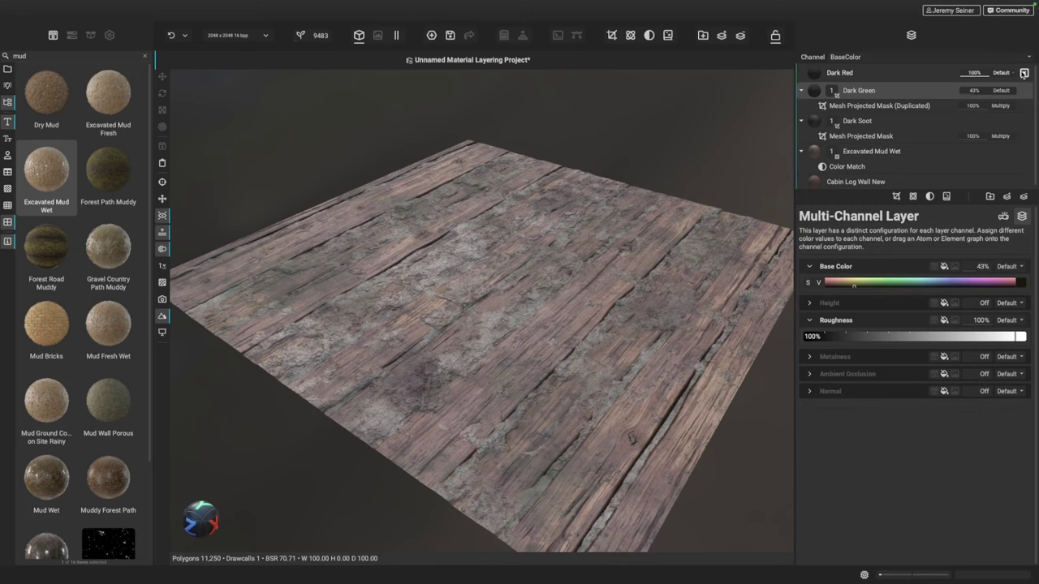
left_click(836, 105)
right_click(833, 107)
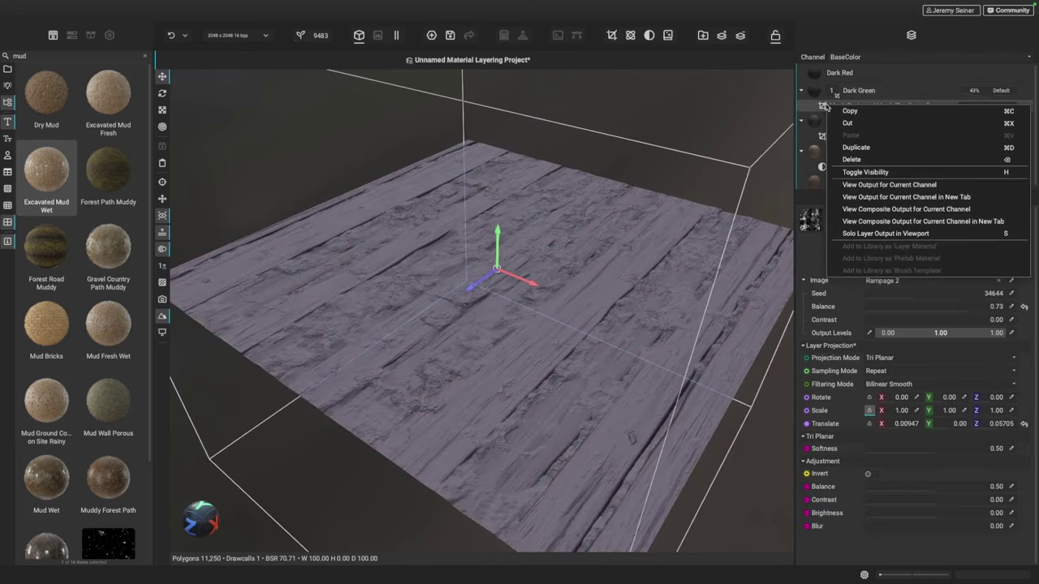
left_click(856, 147)
left_click_drag(842, 107, 850, 74)
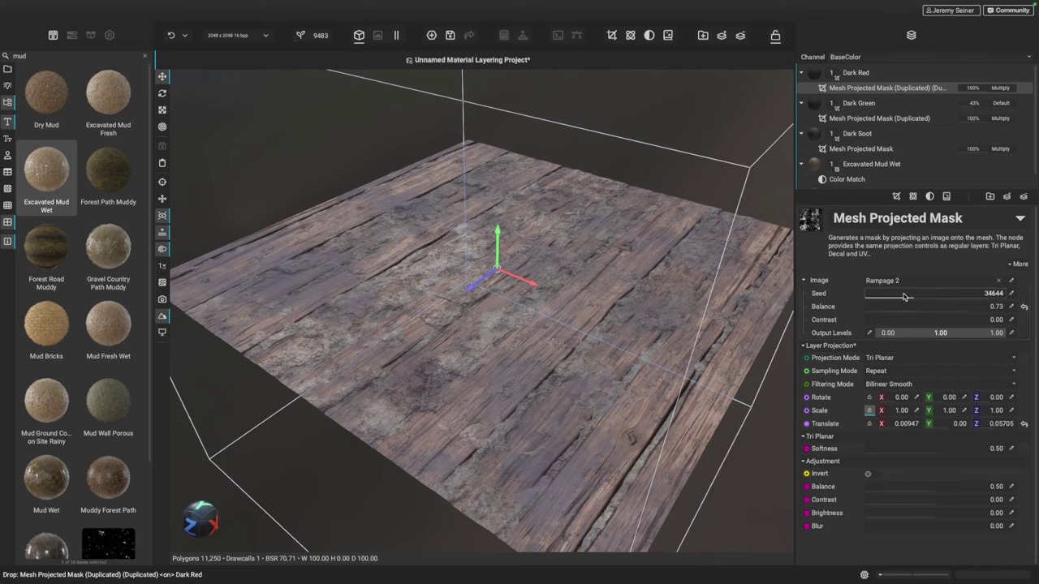
left_click_drag(912, 297, 938, 298)
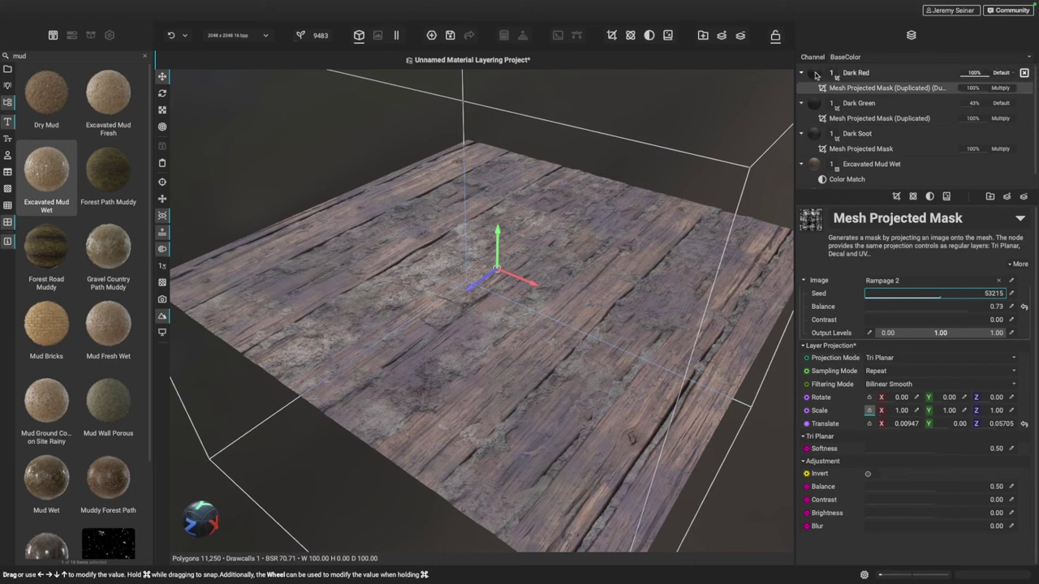
Lower the Dark Red layer's Base Color opacity to 13%.
left_click(844, 73)
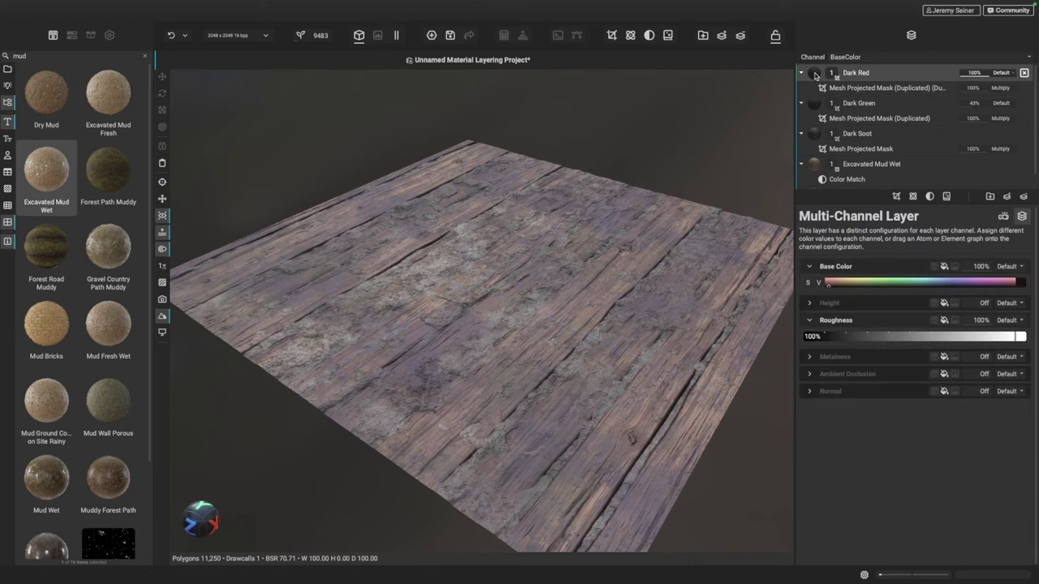
left_click(818, 282)
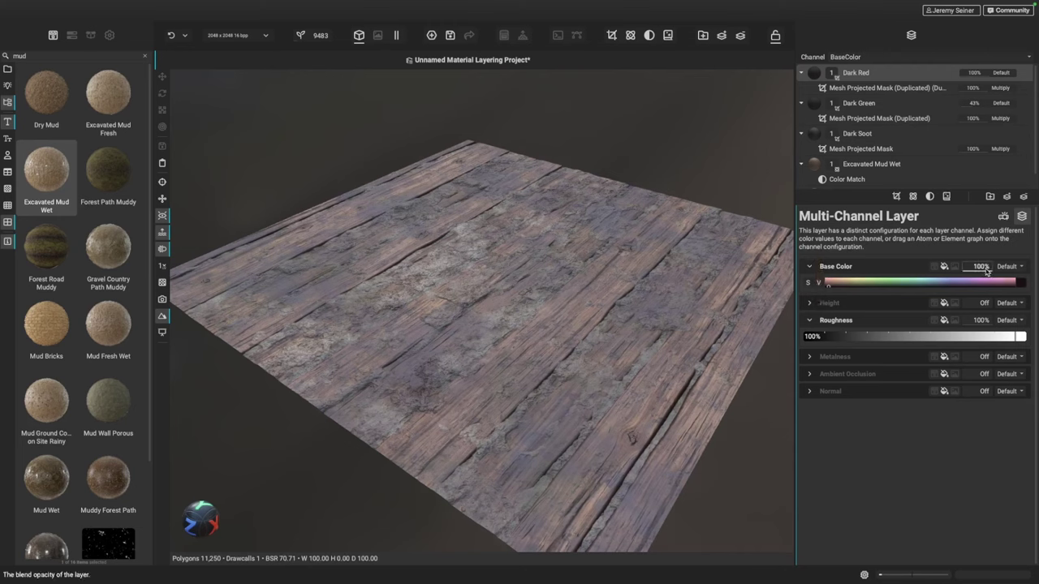
left_click_drag(986, 271, 969, 273)
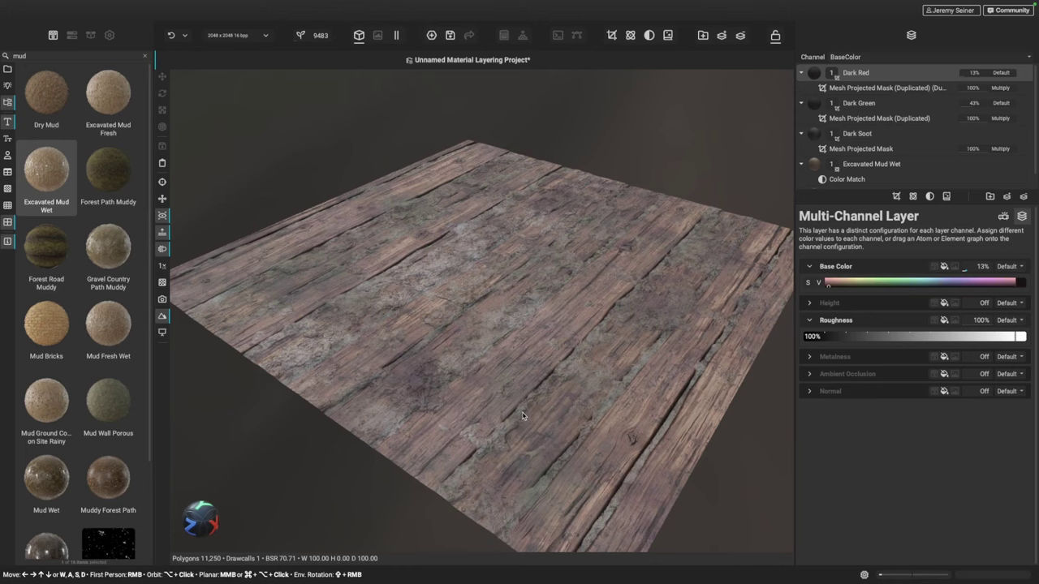
Group the Dark Red and Dark Green layers and name the group Dirt.
left_click(863, 107)
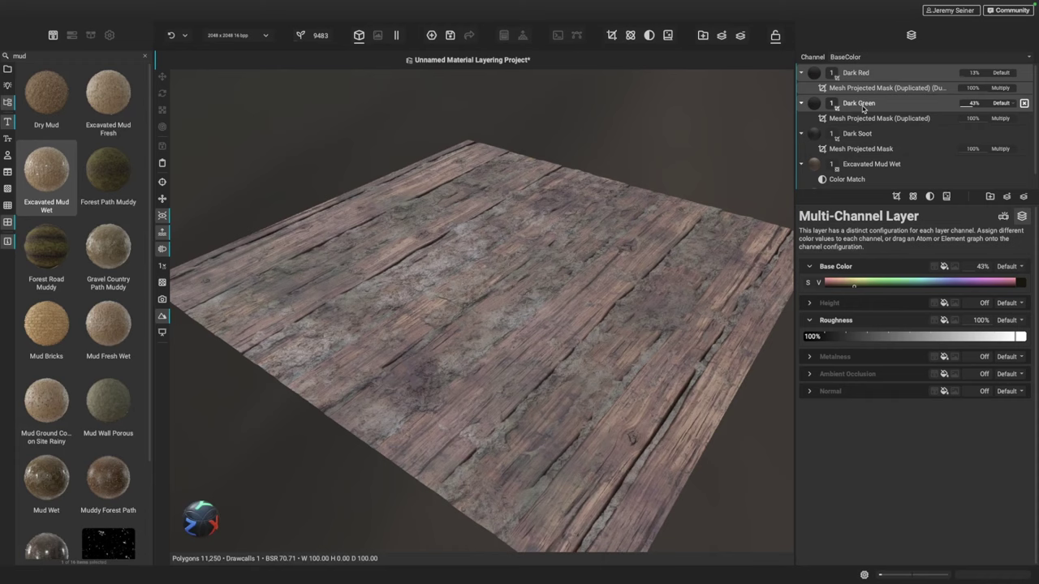
left_click(988, 196)
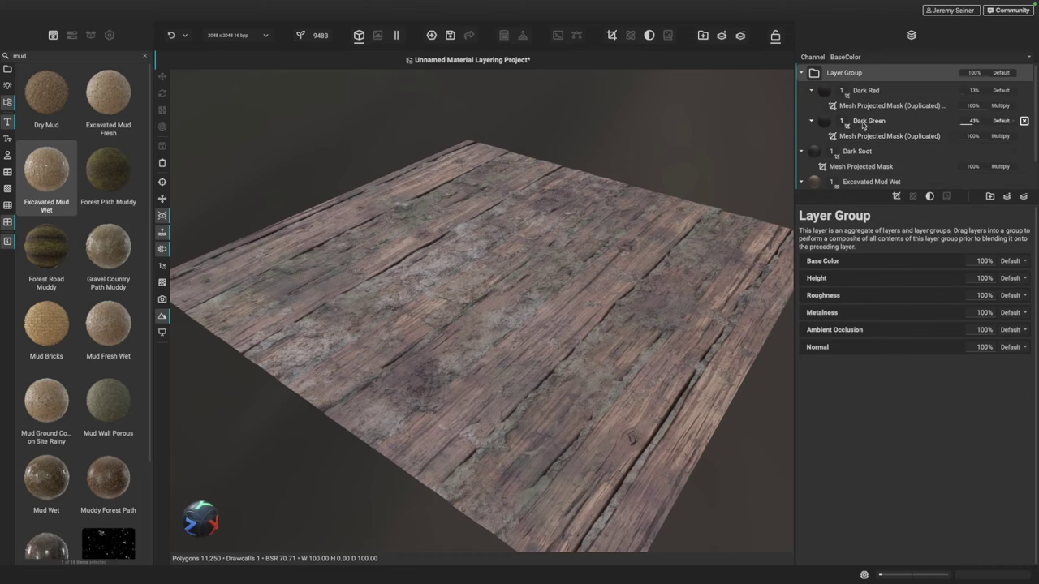
double_click(844, 74)
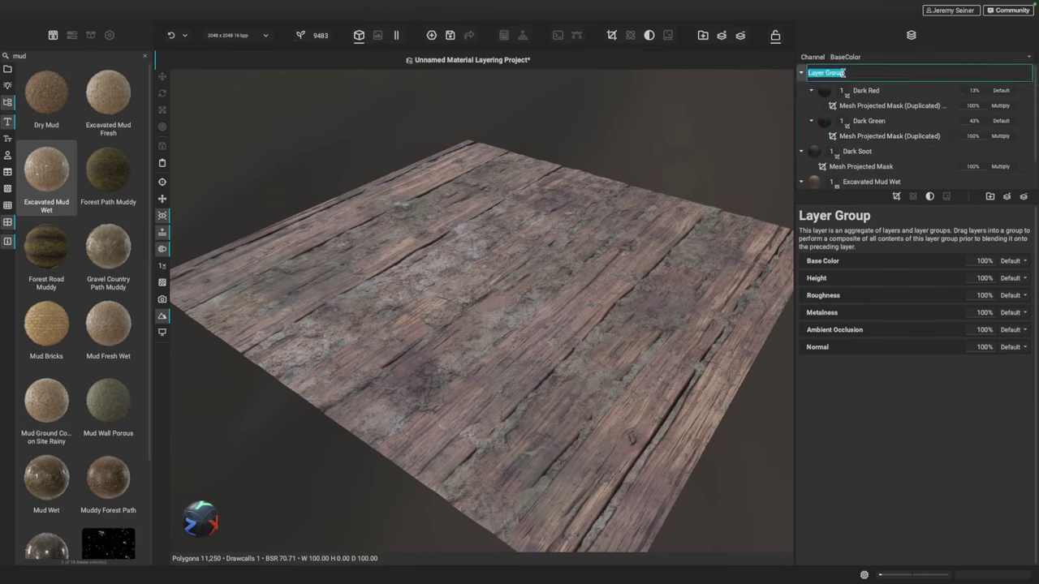
type("Dirt")
key("Return")
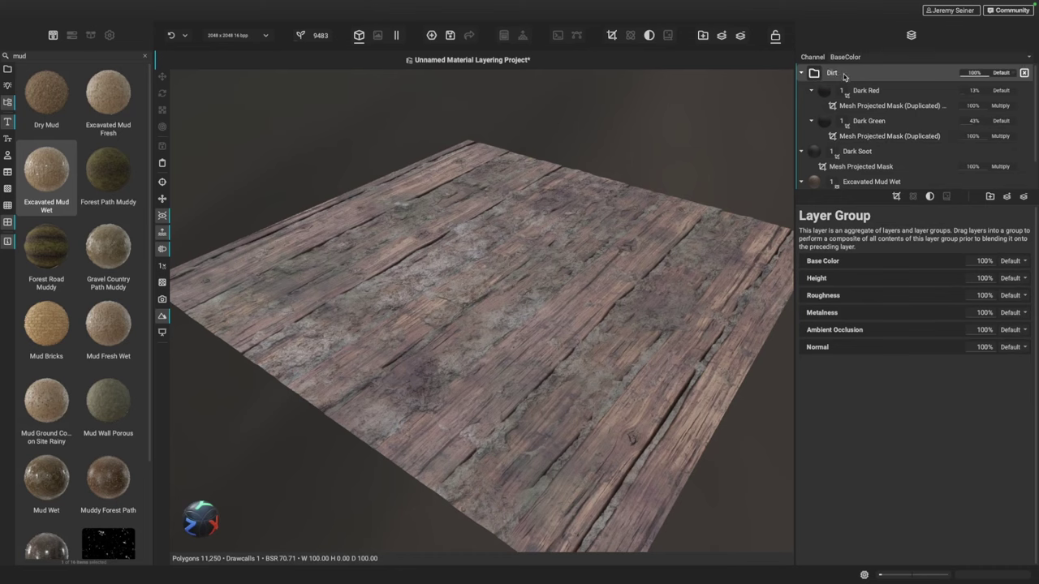
Add a Mesh Mask Builder mask to the Dirt group and set its Layer Ambient Occlusion Opacity to 1.00.
mouse_move(987, 73)
left_mouse_down()
mouse_move(947, 83)
mouse_move(991, 87)
left_mouse_up()
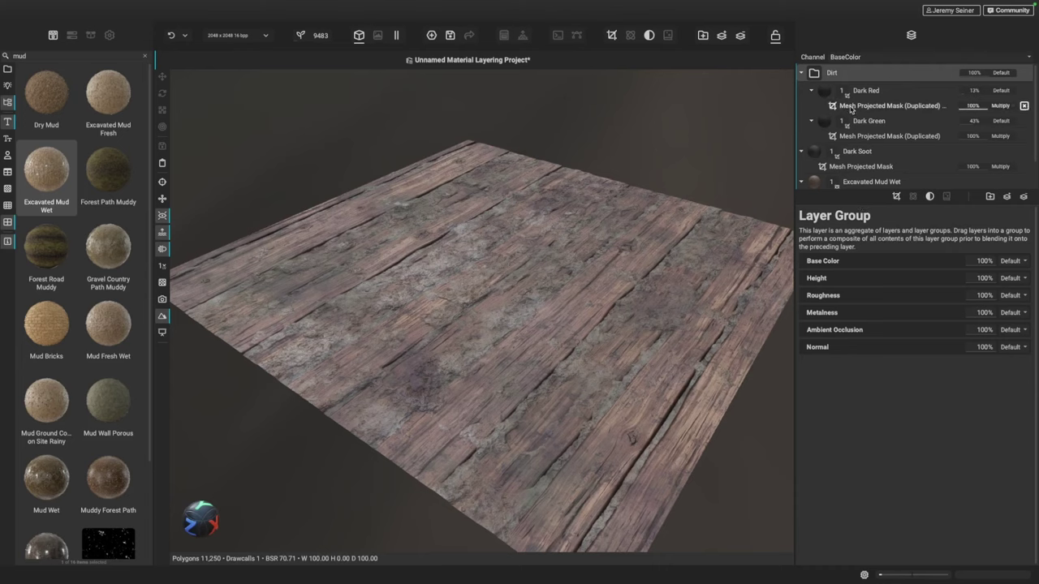
left_click(896, 198)
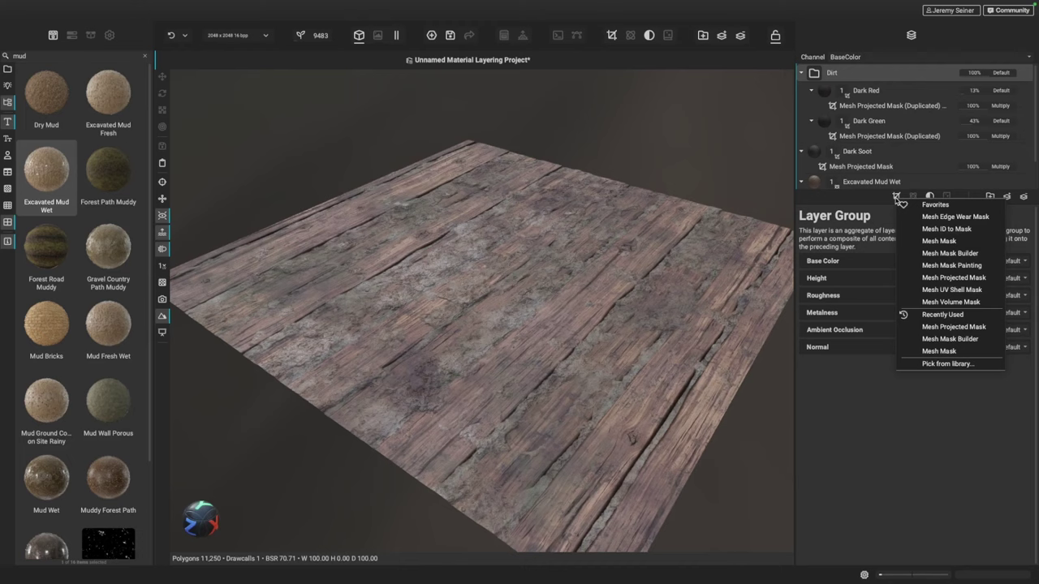
left_click(922, 254)
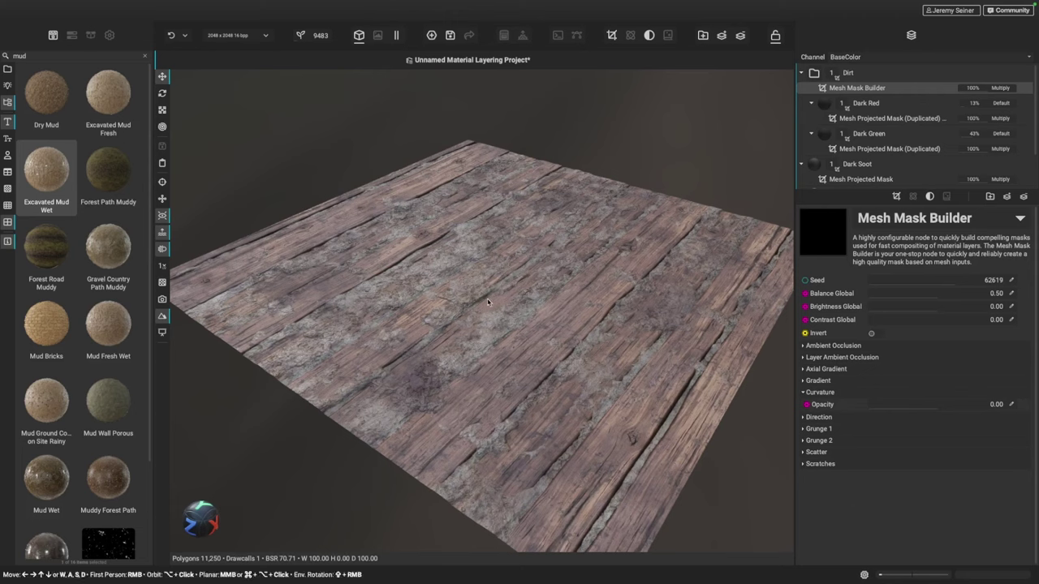
left_click(808, 358)
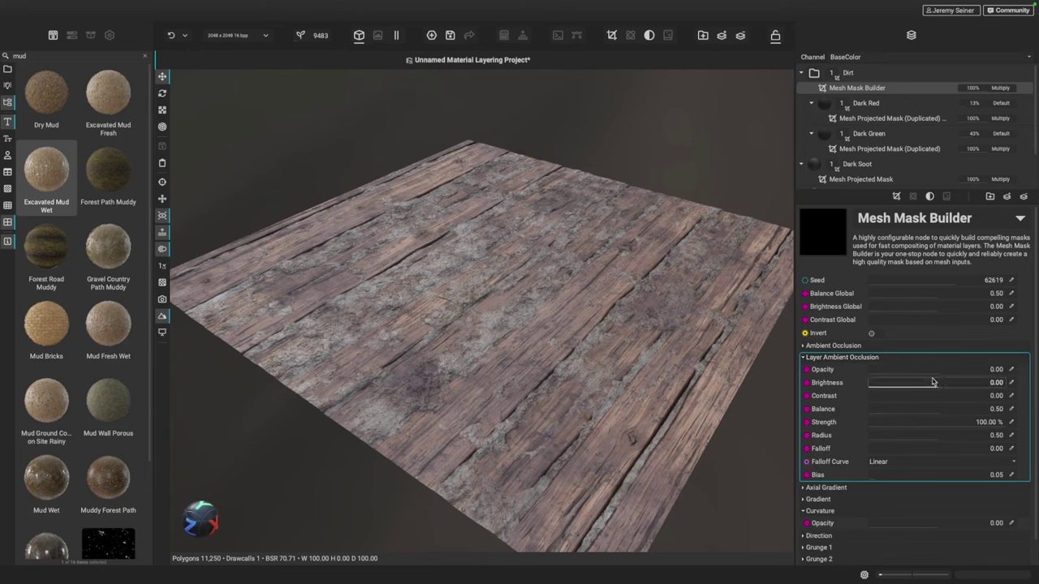
left_click_drag(933, 372, 1013, 375)
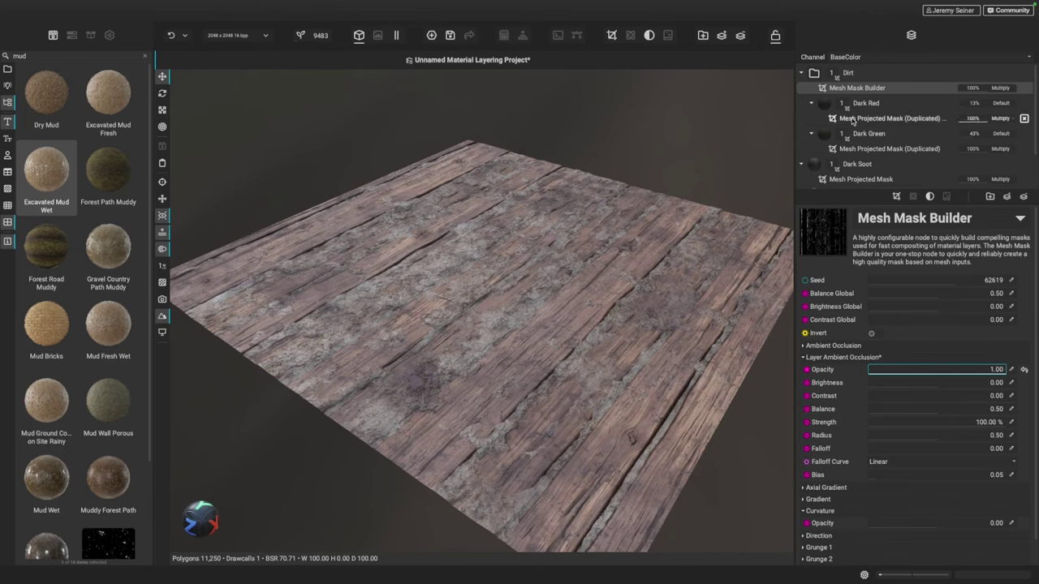
Solo the Mesh Mask Builder output in the viewport and invert the mask.
right_click(868, 90)
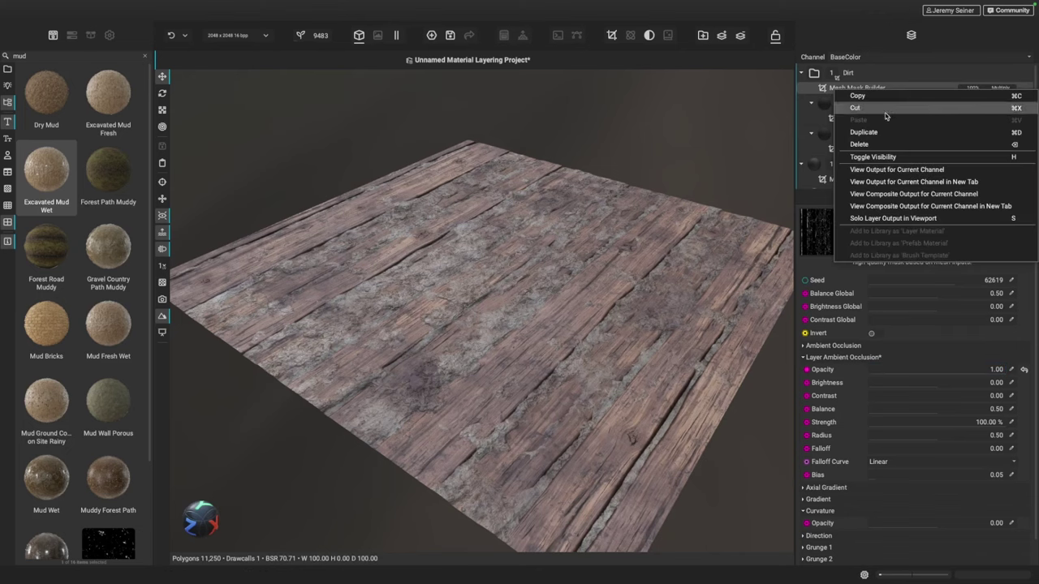
left_click(892, 219)
scroll(540, 410, "up", 3)
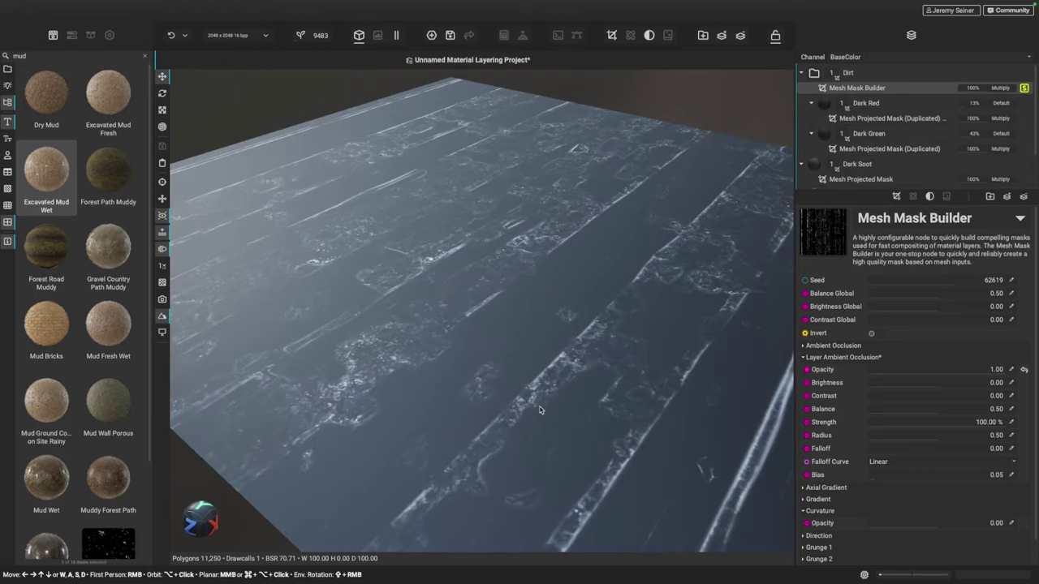
scroll(552, 394, "up", 3)
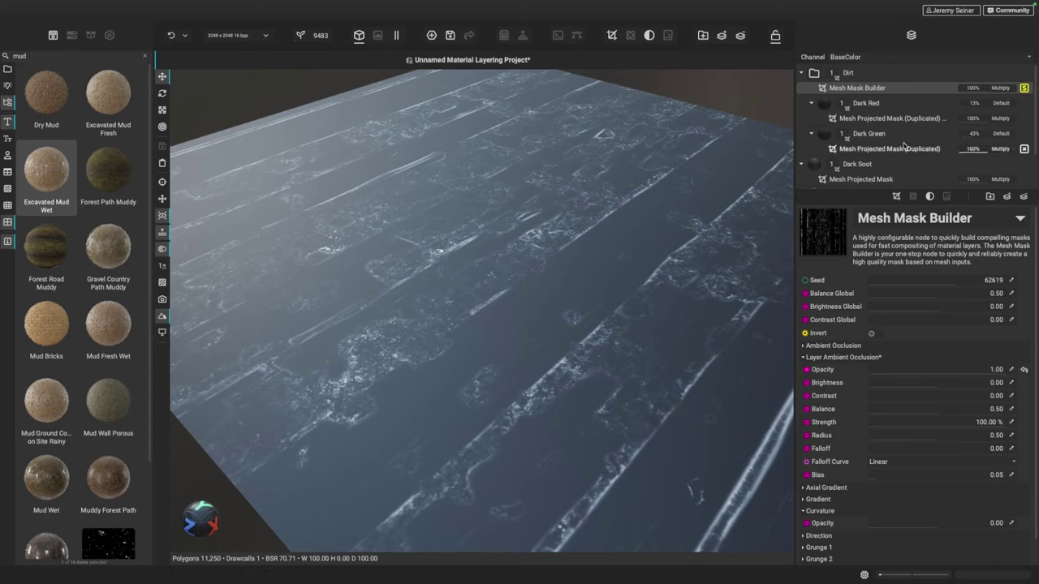
scroll(831, 181, "down", 2)
scroll(831, 181, "up", 2)
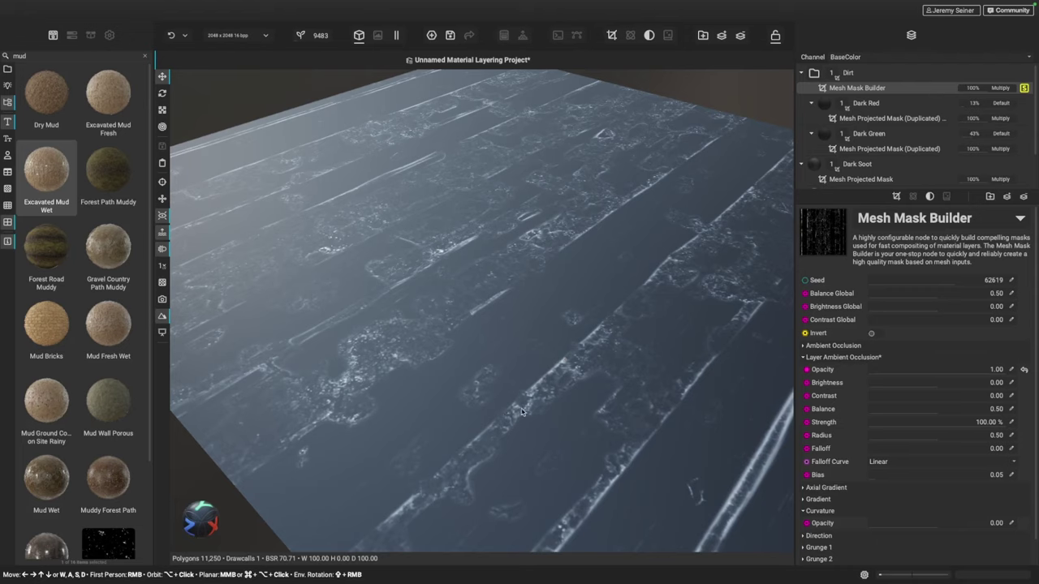
left_click(871, 333)
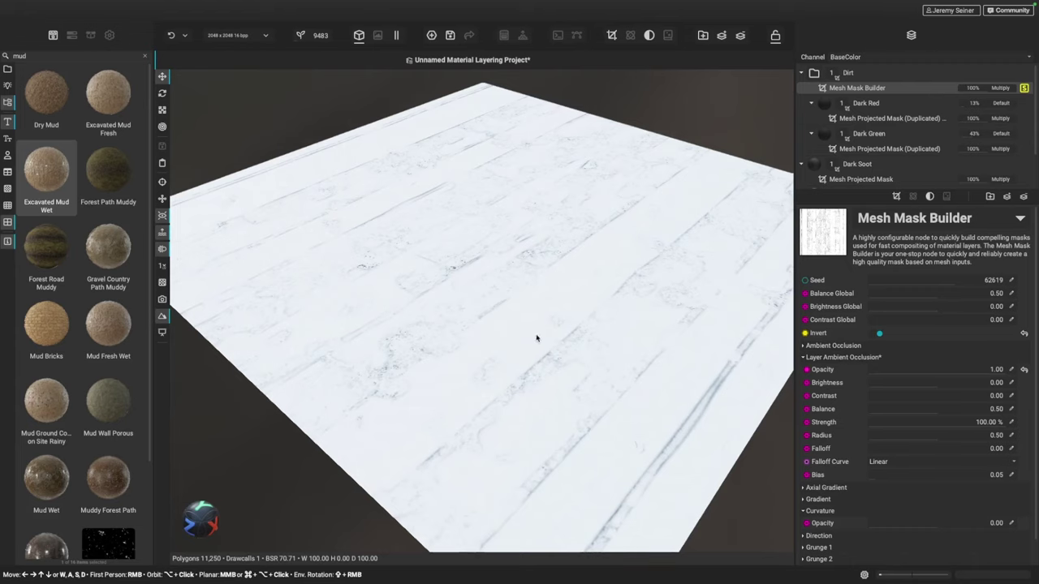
scroll(538, 349, "up", 2)
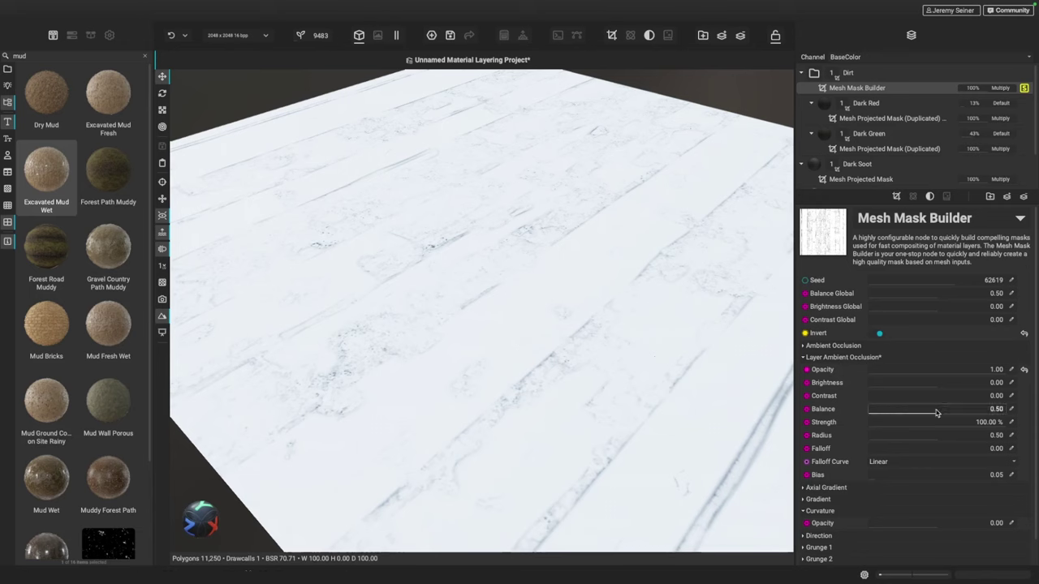
Lower the mask's Layer Ambient Occlusion Balance to 0.07 and return the viewport to the full material.
left_click_drag(941, 416, 903, 420)
left_click_drag(898, 419, 882, 423)
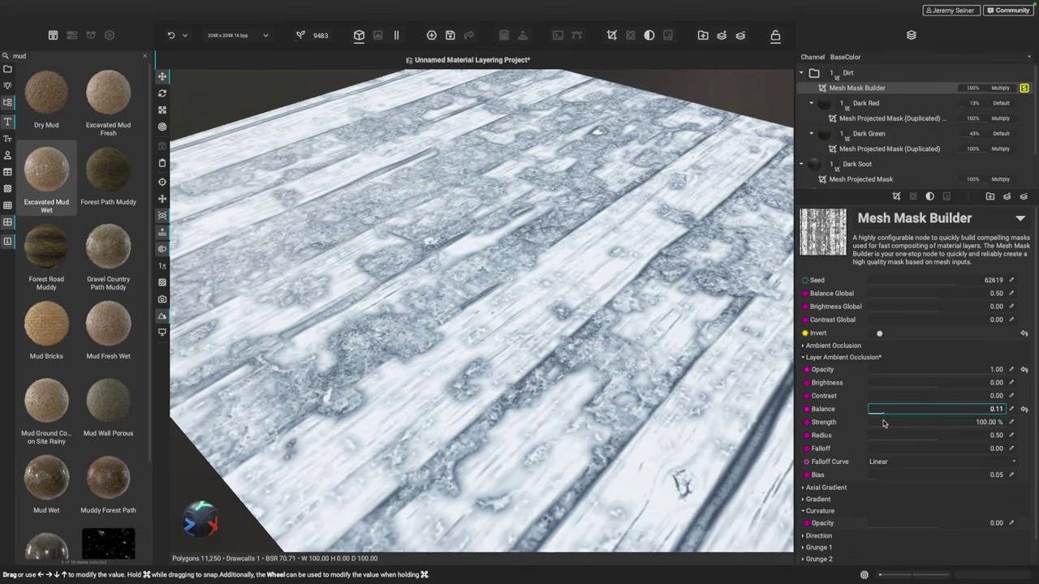
left_click_drag(885, 422, 882, 423)
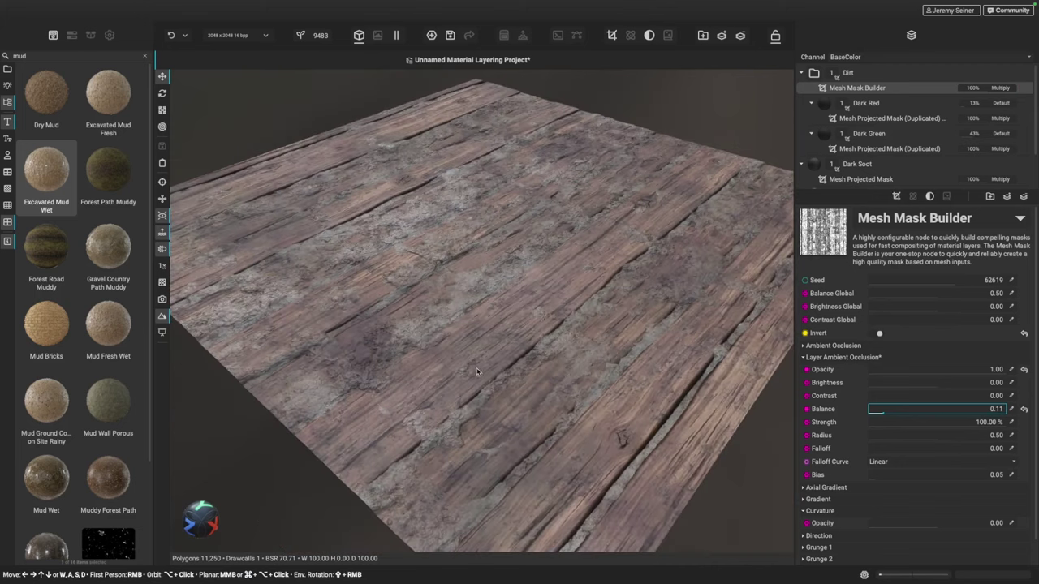
left_click_drag(478, 372, 475, 371, "alt")
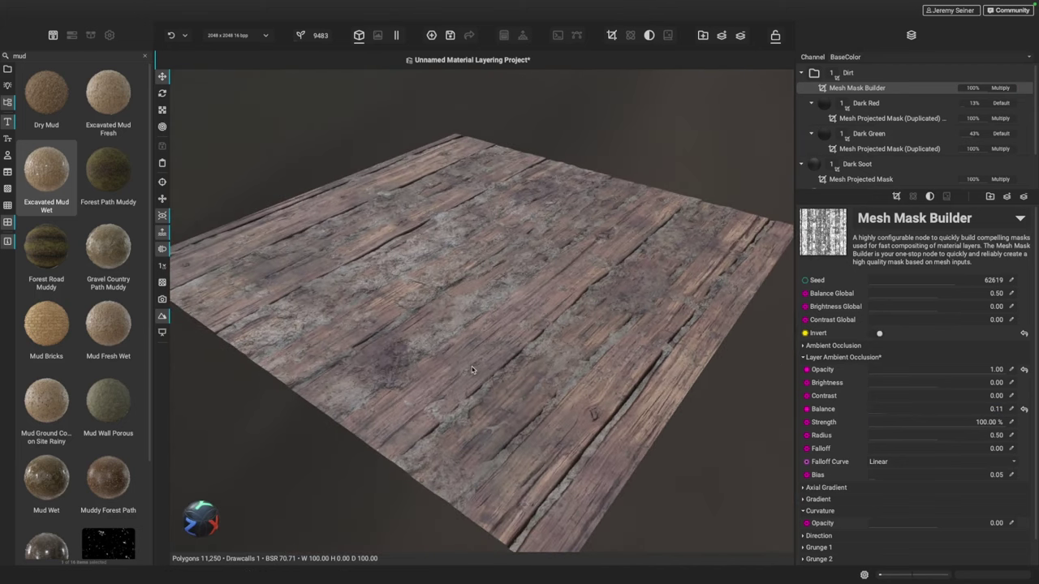
left_click_drag(885, 416, 877, 416)
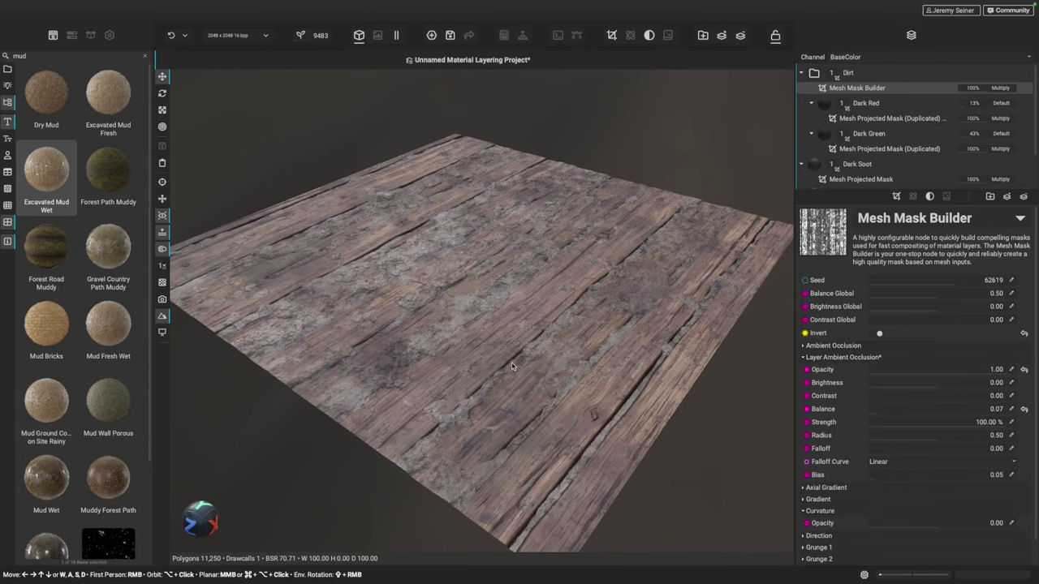
Set the Grunge 1 Opacity of the Dirt group's Mesh Mask Builder to 1.00.
scroll(856, 512, "down", 1)
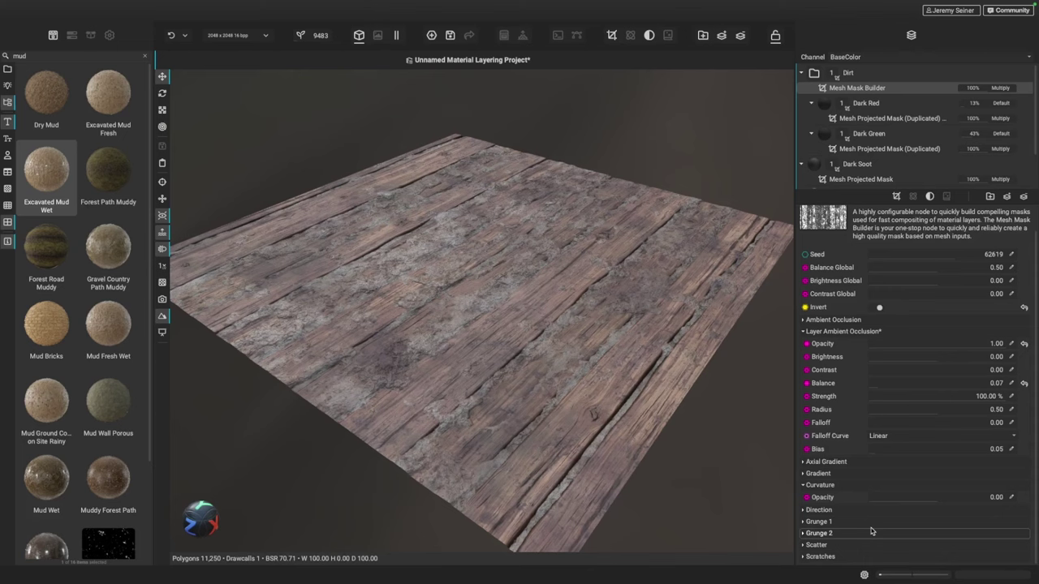
left_click(828, 521)
scroll(820, 519, "down", 1)
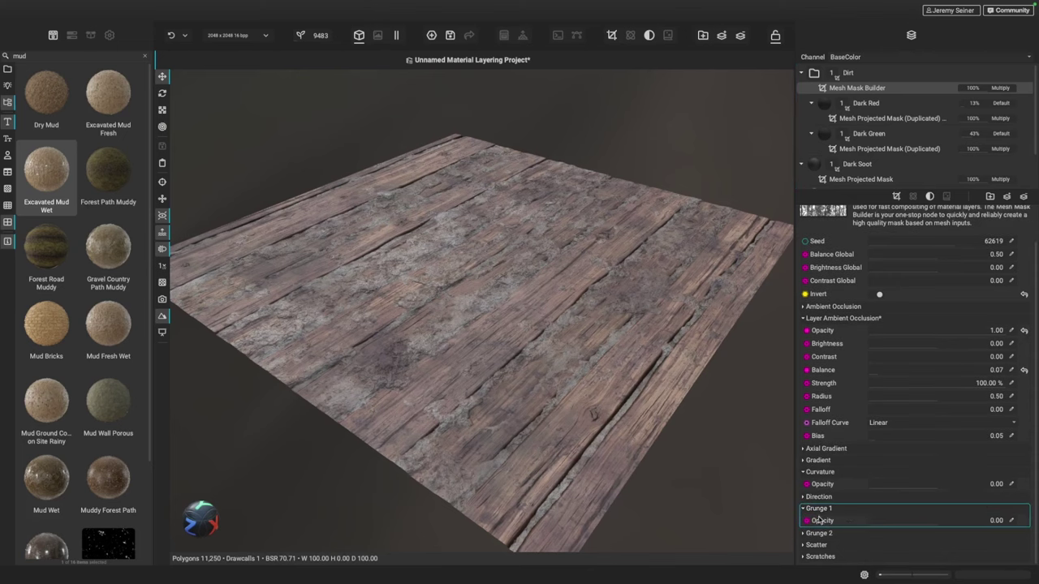
left_click_drag(933, 521, 984, 524)
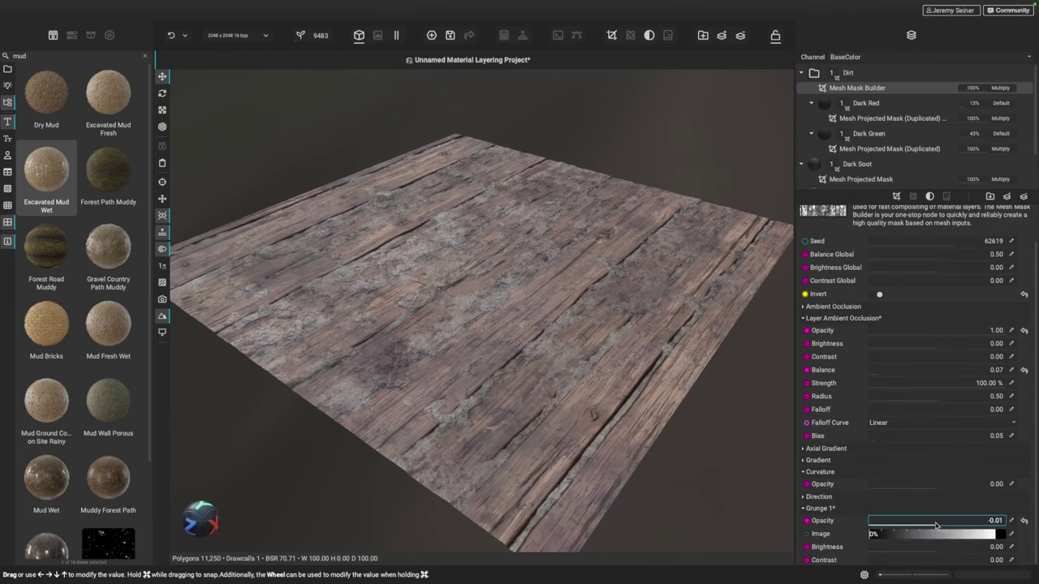
Assign the Dirt graph from the Grunge library as the Grunge 1 image.
scroll(847, 525, "down", 2)
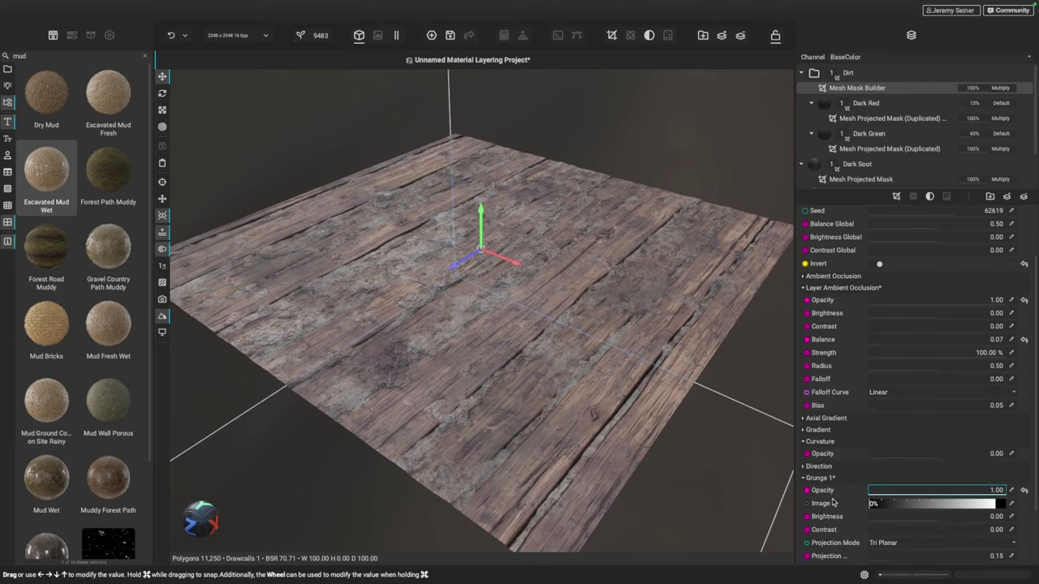
scroll(878, 520, "down", 2)
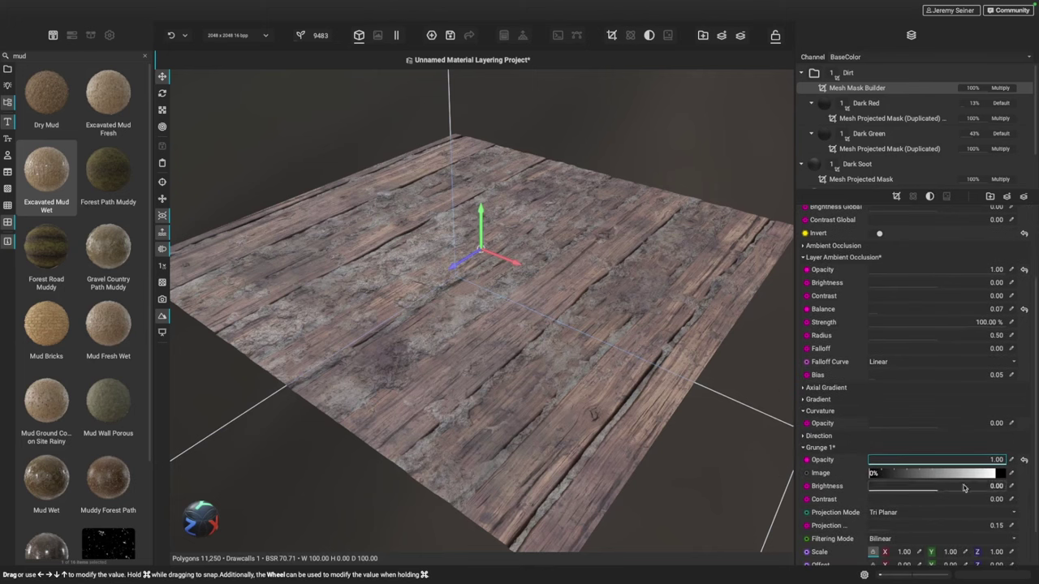
left_click(1011, 474)
scroll(1012, 479, "up", 5)
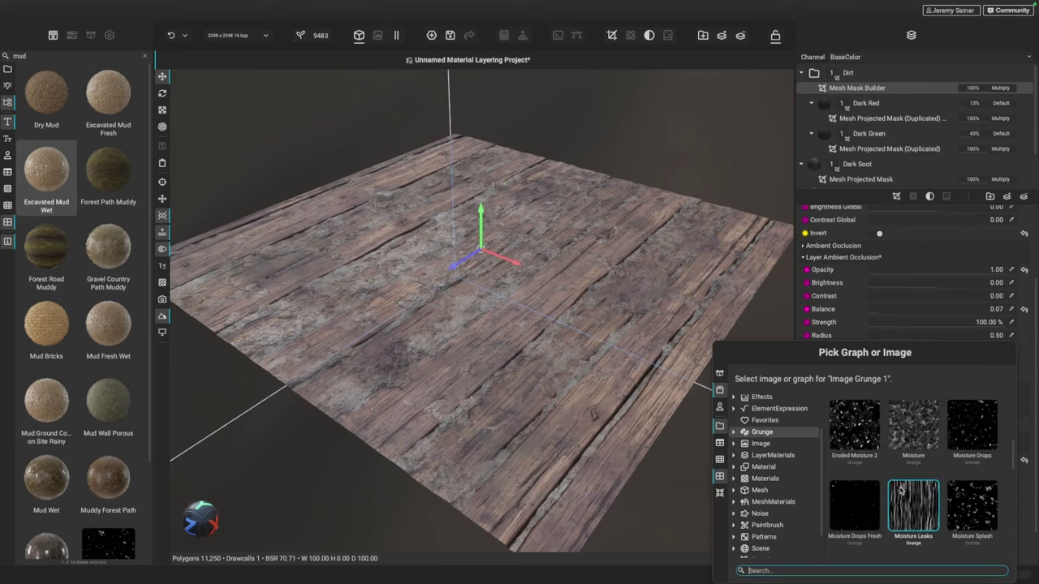
scroll(900, 489, "up", 1)
scroll(899, 488, "down", 1)
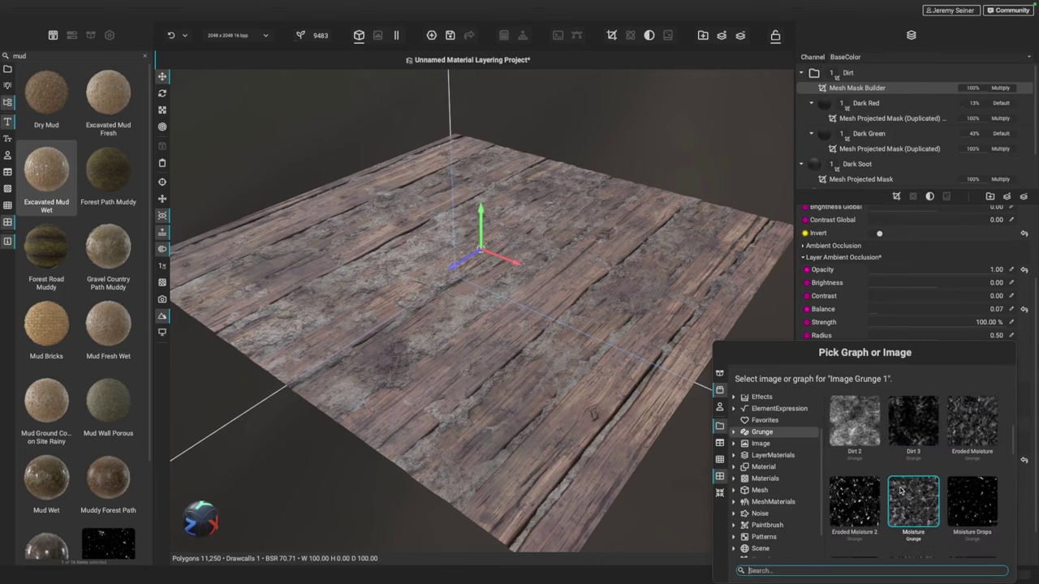
scroll(900, 489, "up", 1)
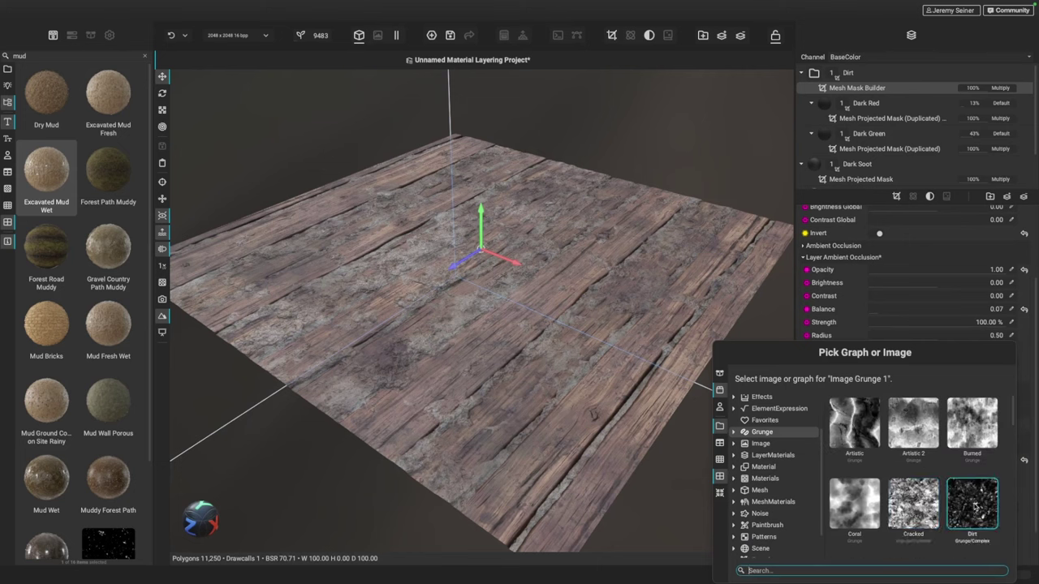
left_click(976, 507)
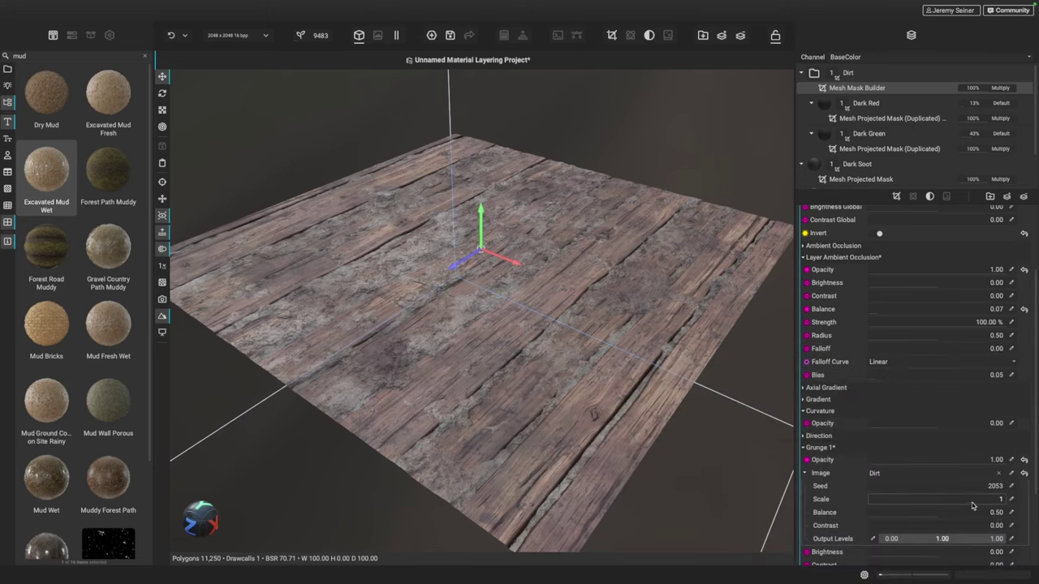
Solo the mask to examine the effect of varying Grunge 1 Opacity, leave it at 1.00, and exit solo view.
key("s")
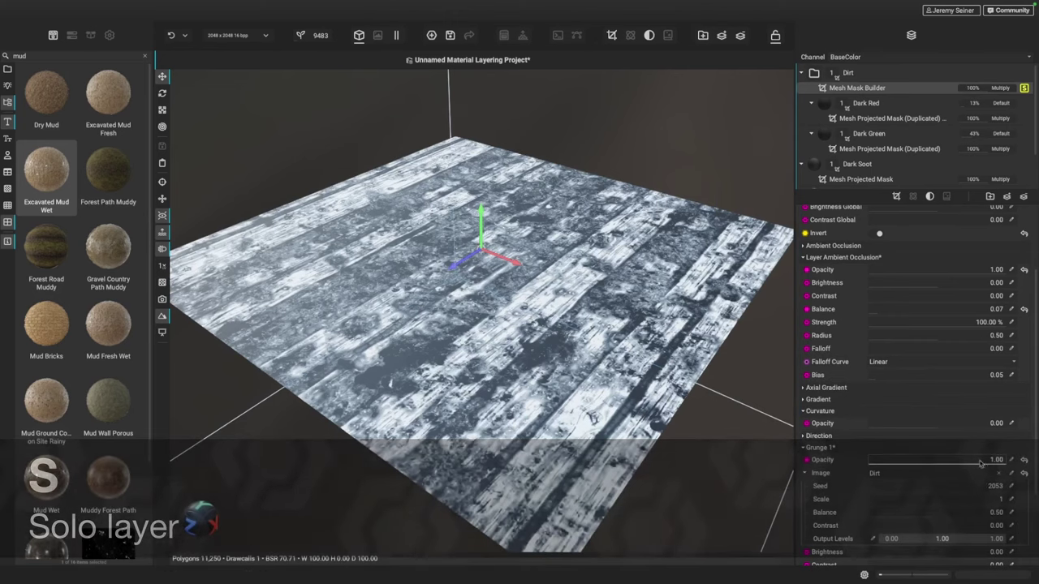
left_click_drag(981, 464, 1029, 463)
scroll(1029, 463, "up", 1)
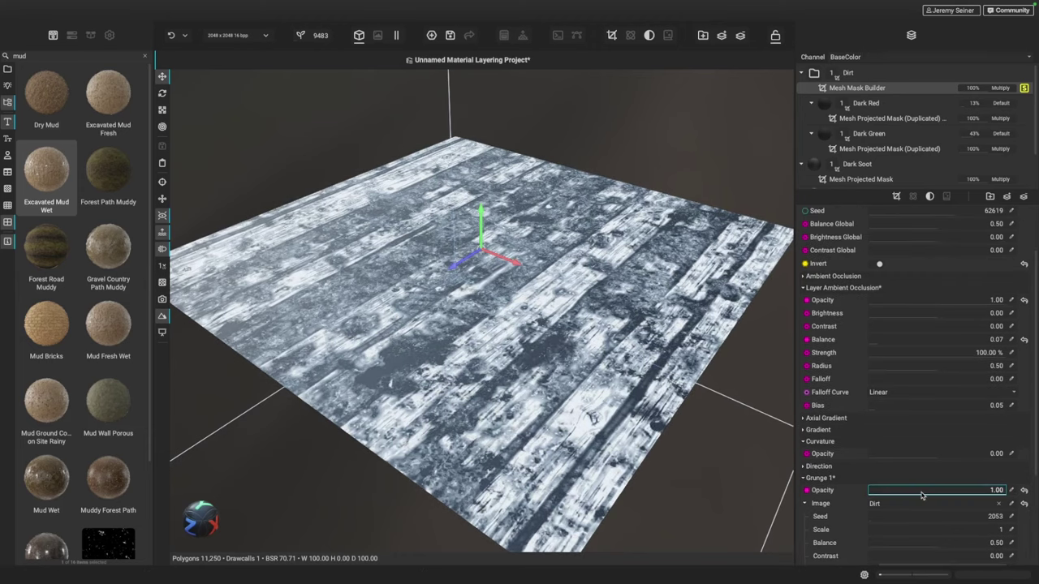
left_click_drag(986, 492, 1031, 492)
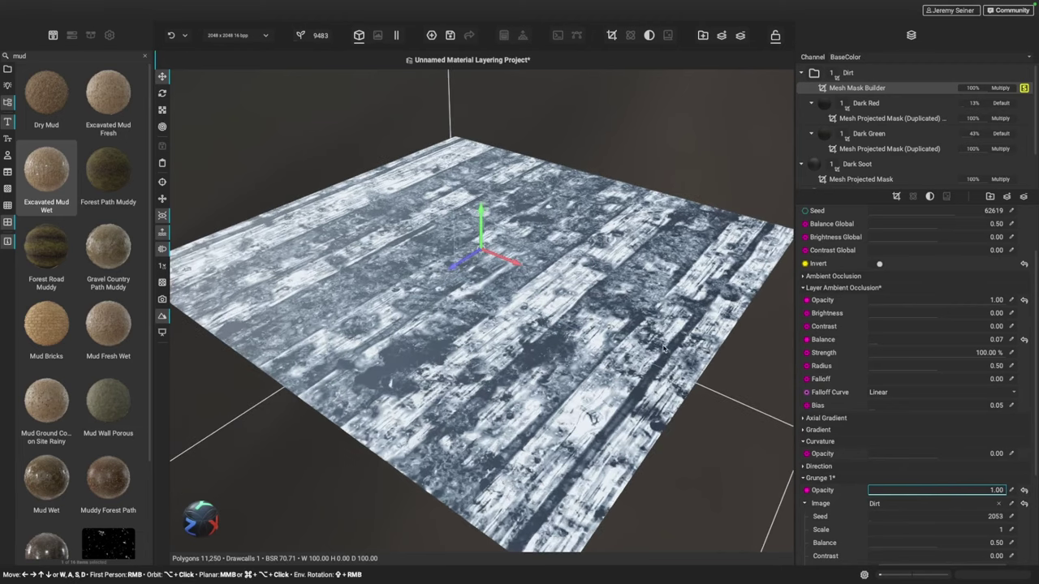
left_click(461, 346)
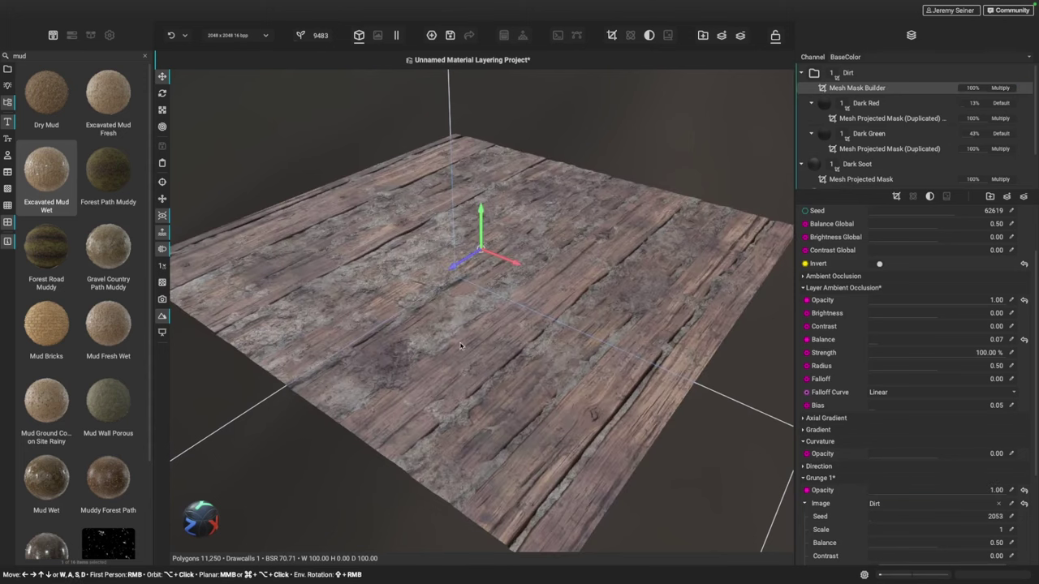
Toggle the Dirt group's visibility off and on to compare the planks with and without the dirt coloring.
mouse_move(460, 346)
left_mouse_down("alt")
mouse_move(435, 351)
mouse_move(458, 354)
left_mouse_up("alt")
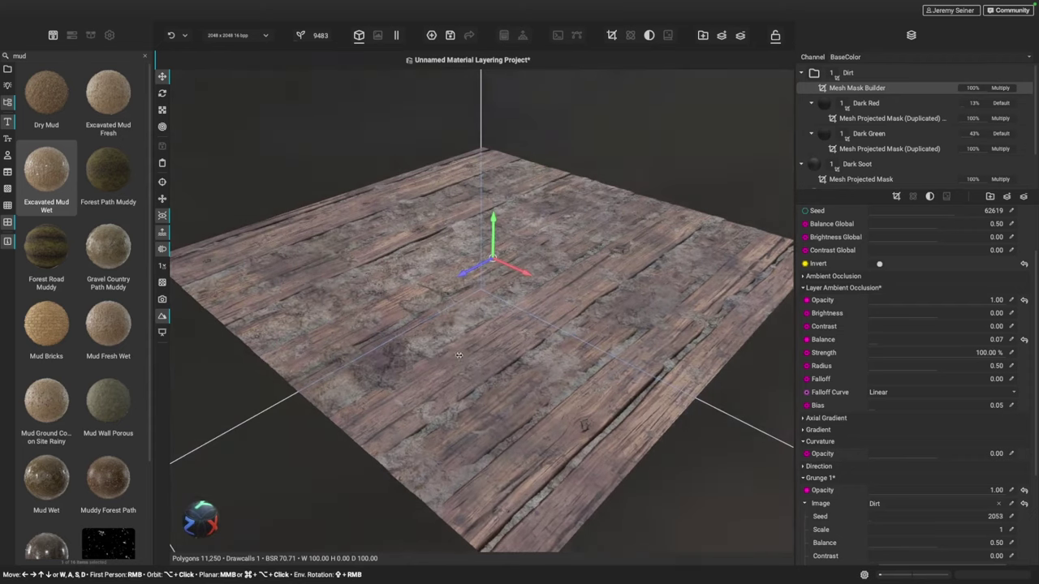
left_click(1025, 74)
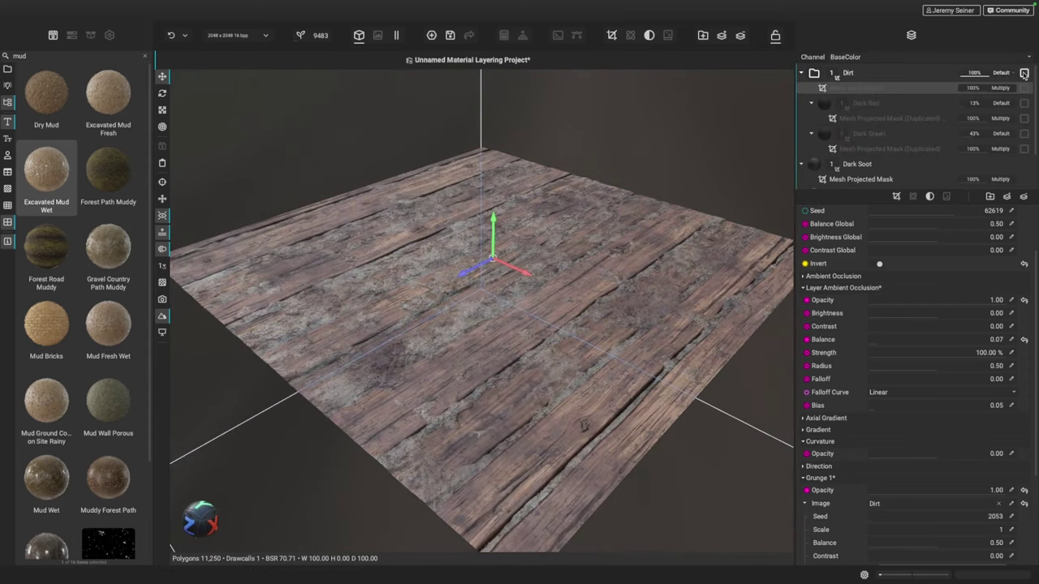
left_click(1024, 73)
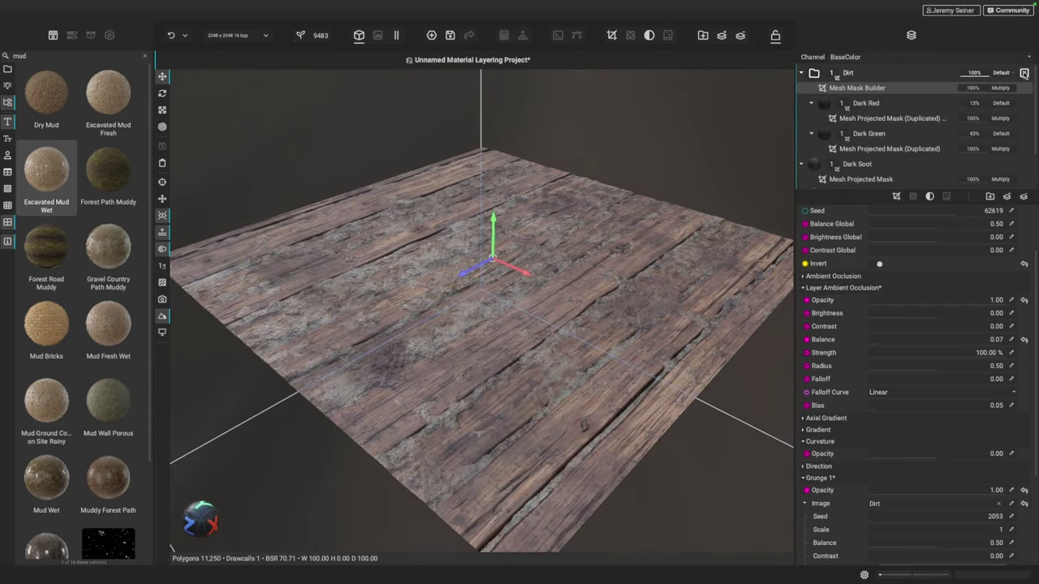
left_click(1024, 73)
left_click(1024, 73)
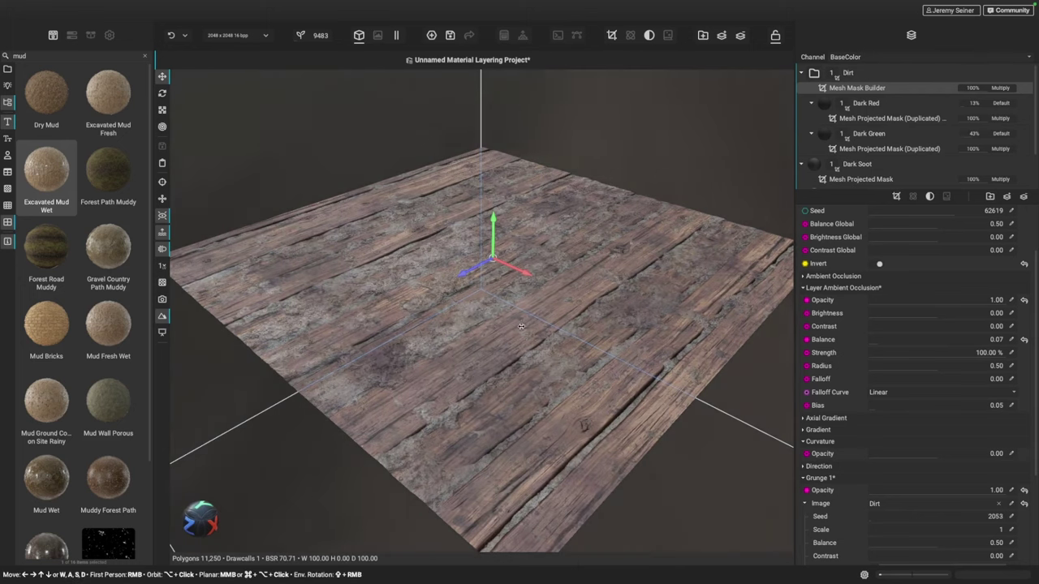
Save the material layering project and inspect the planks from several angles.
key("super+s")
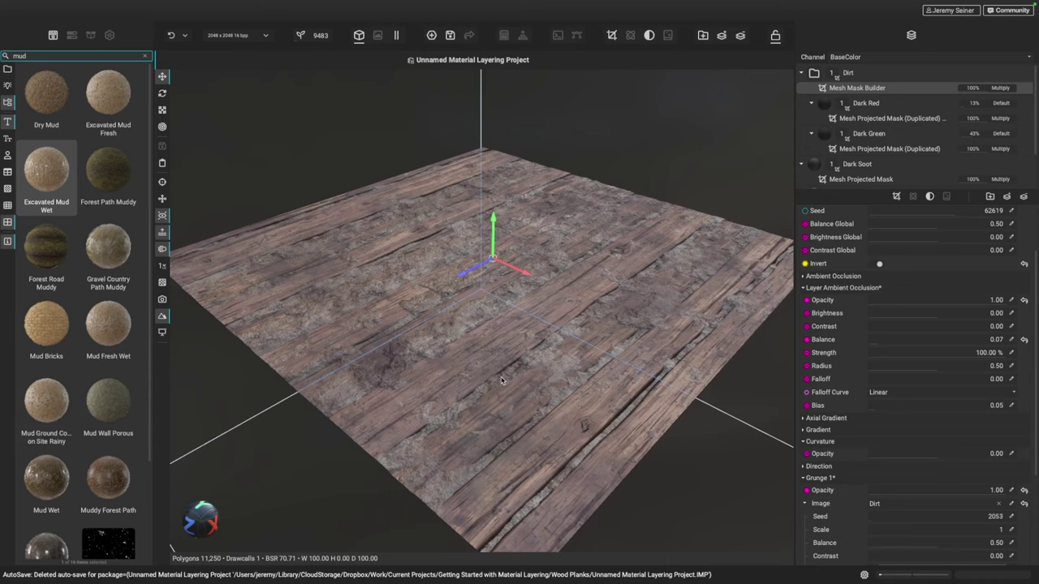
scroll(482, 395, "up", 2)
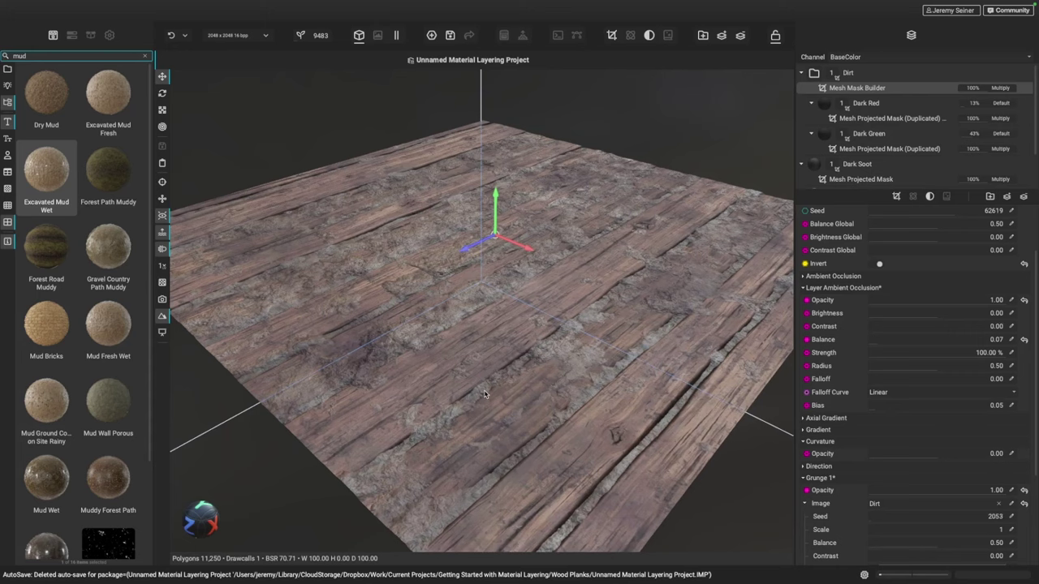
mouse_move(490, 396)
left_mouse_down("alt")
mouse_move(478, 361)
mouse_move(498, 397)
left_mouse_up("alt")
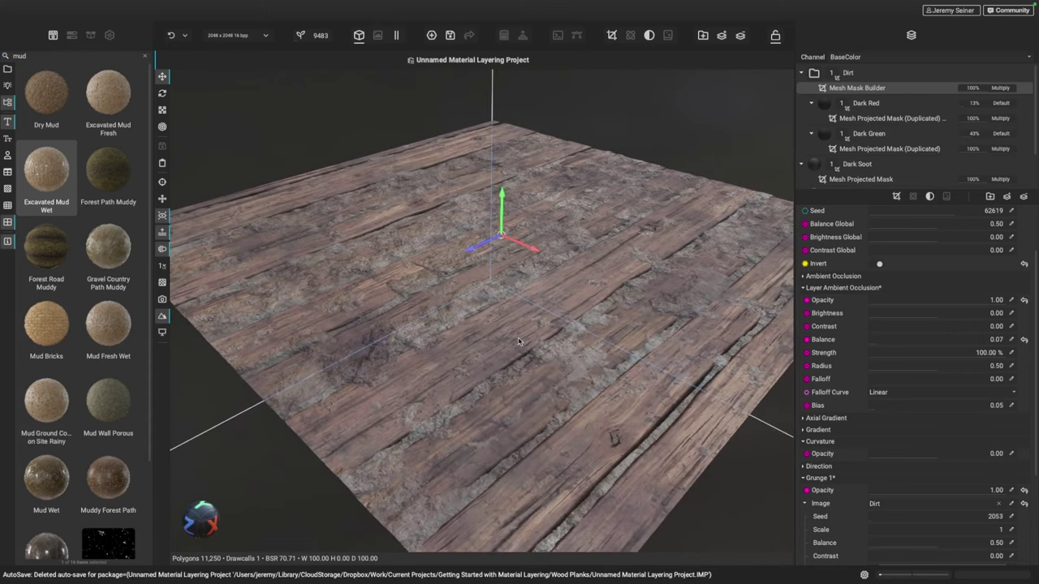
left_click_drag(519, 341, 509, 331, "alt")
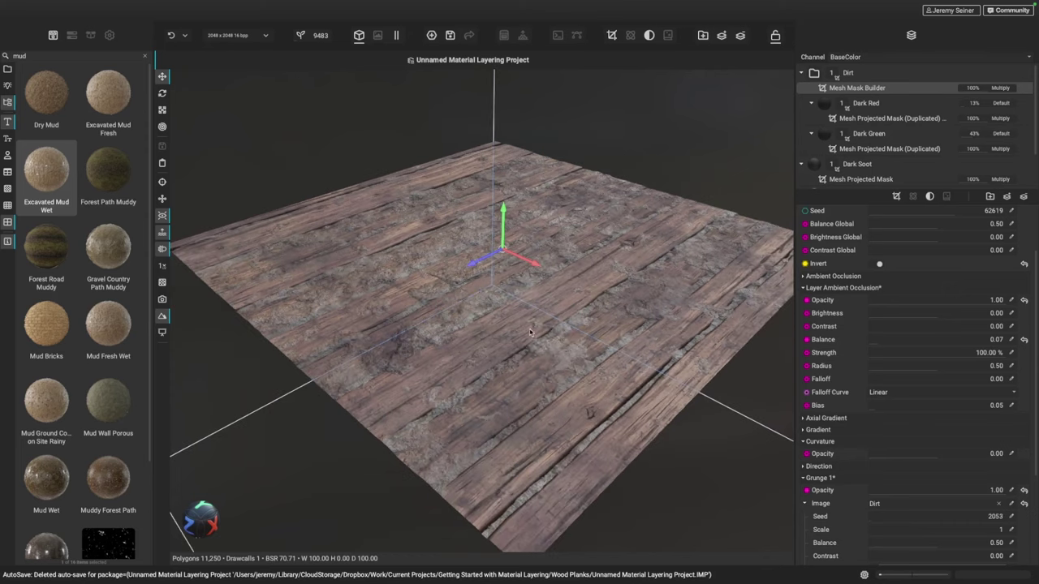
Collapse the Dirt group and add a multi-channel layer named Dust at the top of the stack.
left_click(802, 73)
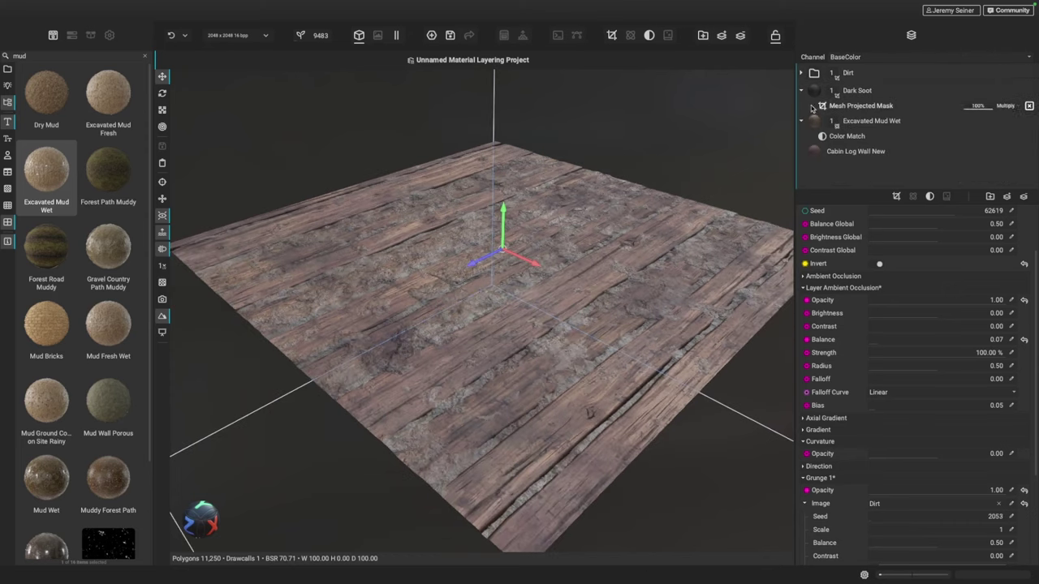
left_click(1006, 197)
left_click(1021, 200)
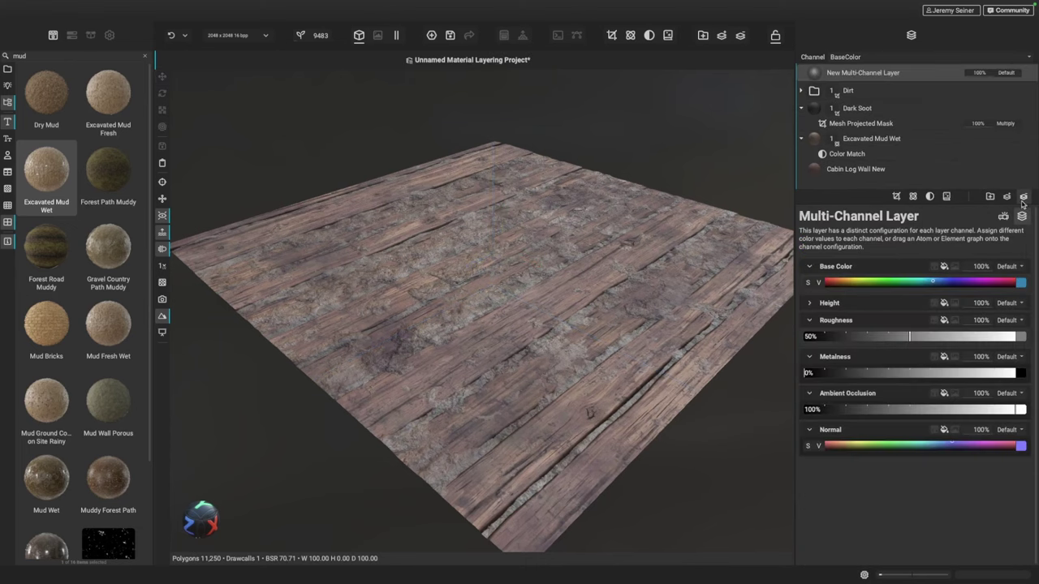
double_click(836, 73)
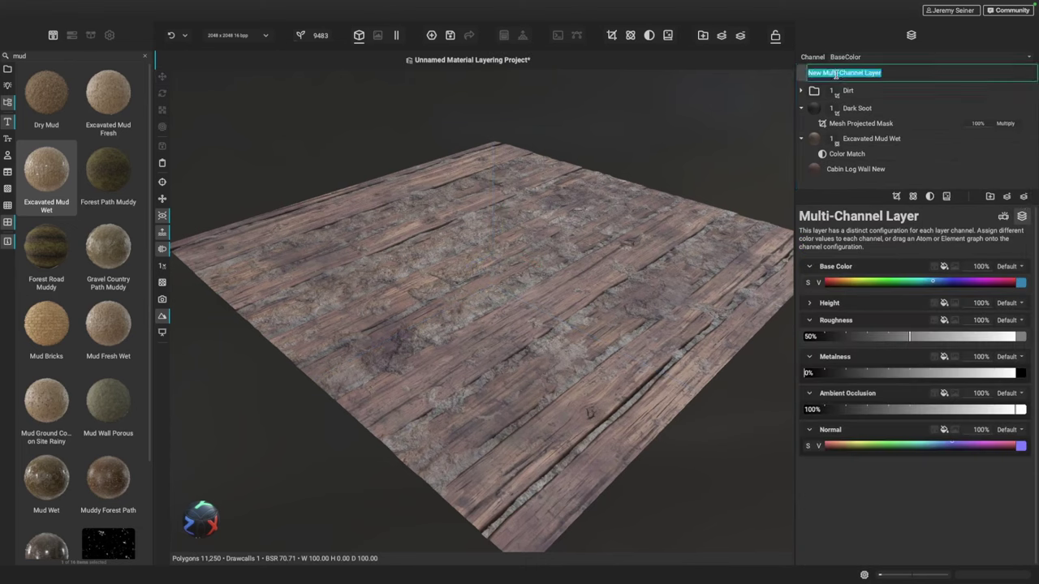
type("Dust")
key("Return")
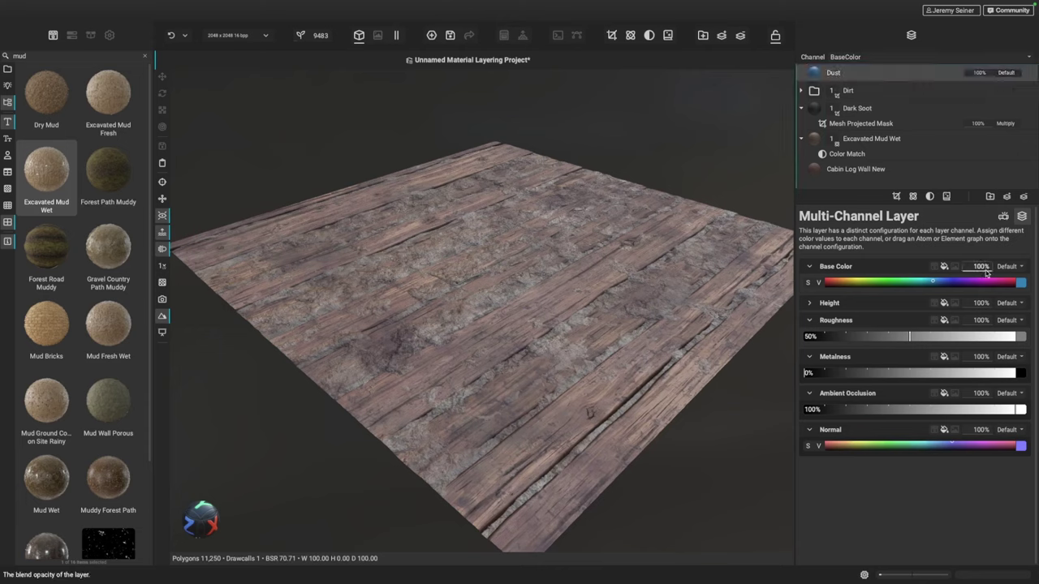
Leave only Base Color and Roughness enabled on the Dust layer and set its Height Blend Mode to Default.
mouse_move(984, 274)
left_mouse_down()
mouse_move(972, 271)
mouse_move(1000, 273)
left_mouse_up()
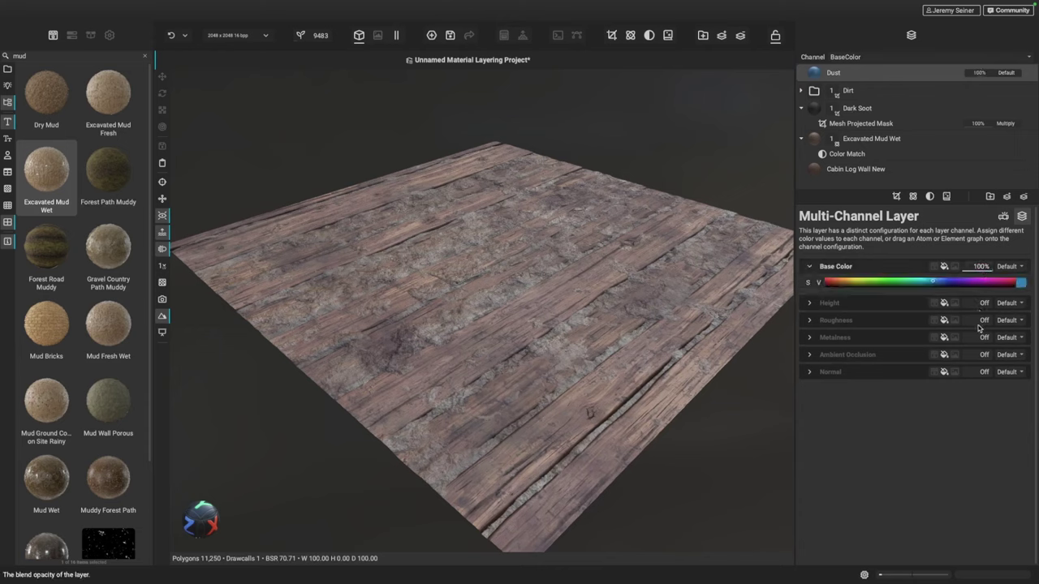
left_click(981, 321)
left_click(809, 303)
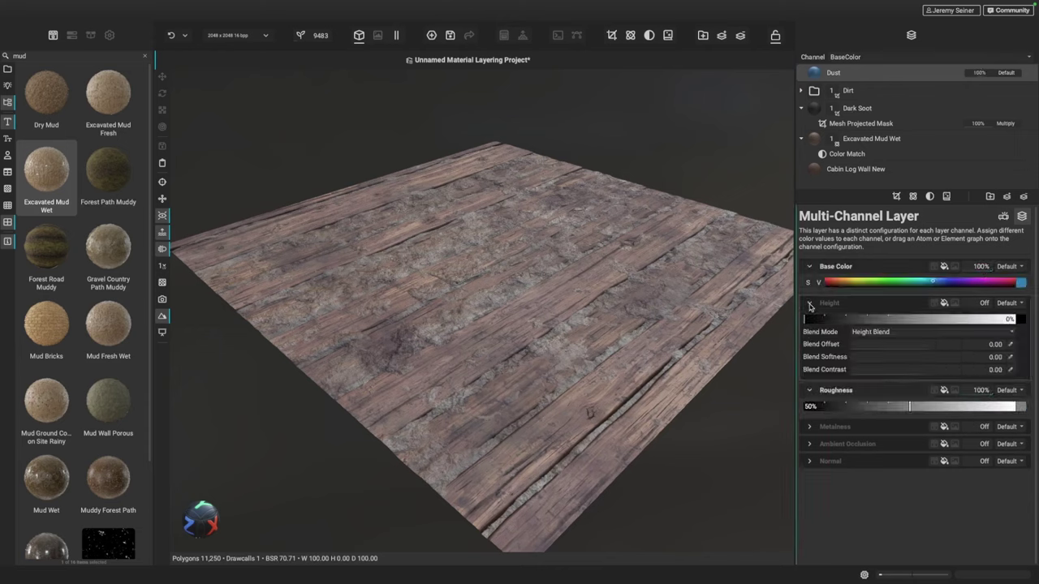
left_click(878, 334)
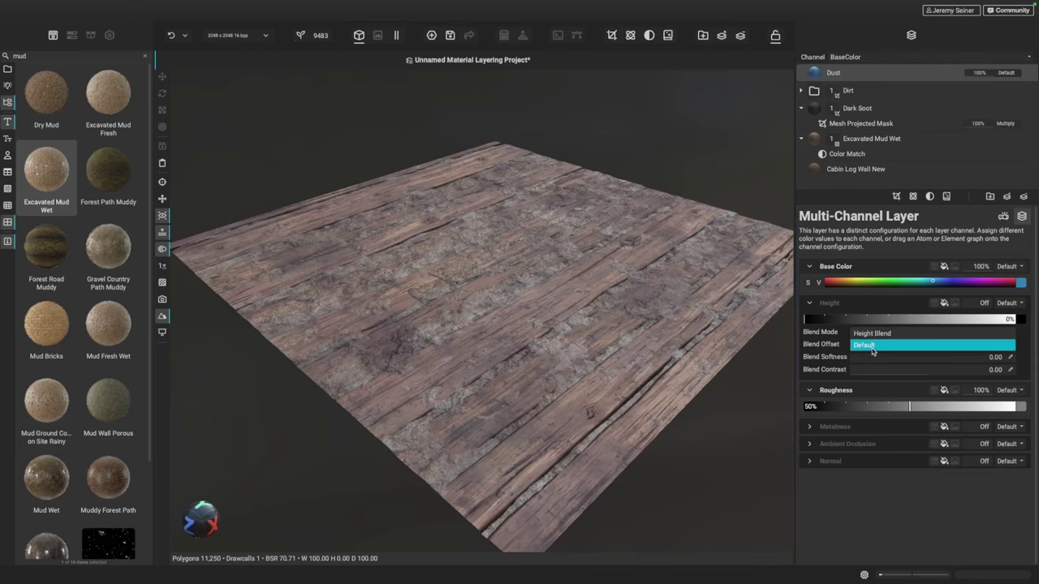
left_click(869, 345)
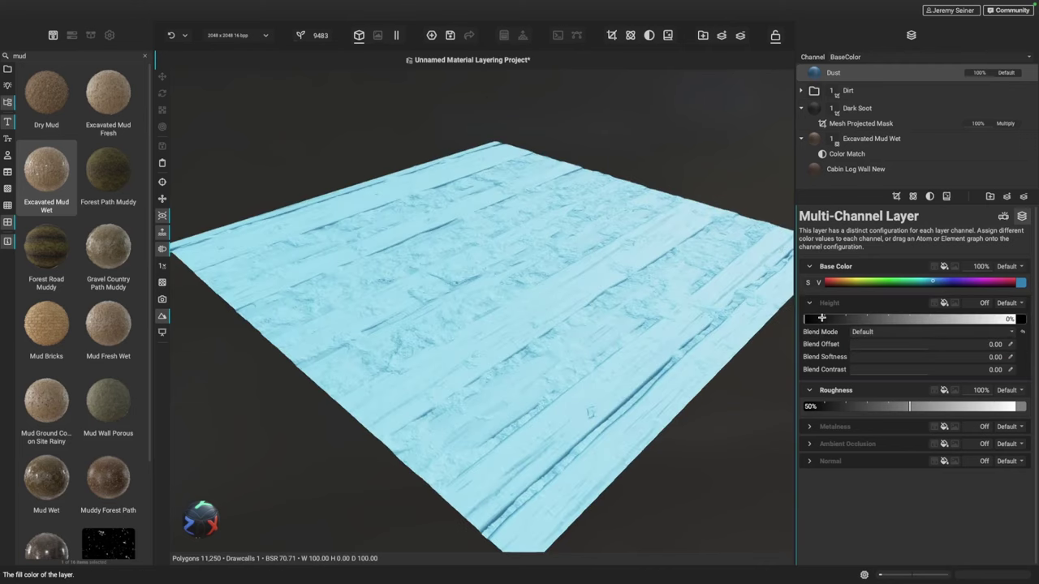
left_click(809, 302)
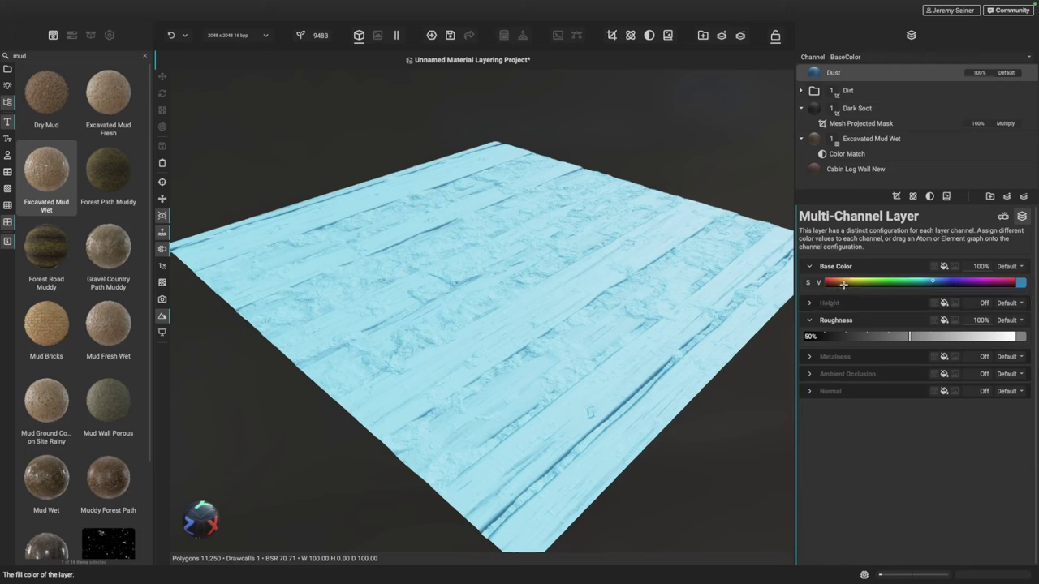
Give the Dust layer a muted brown Base Color and set its Roughness to 100%.
left_click(842, 284)
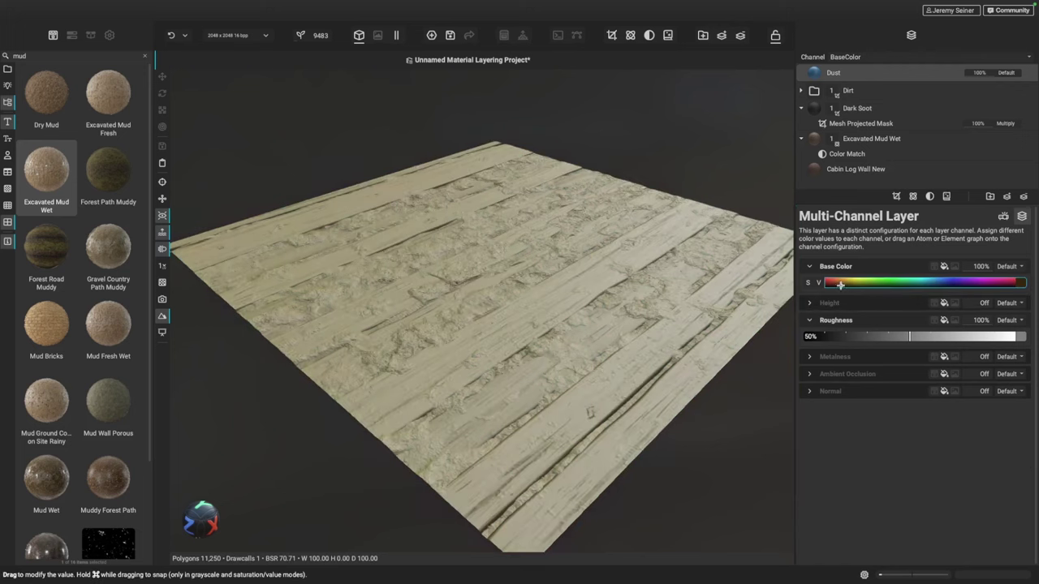
left_click_drag(840, 284, 819, 286)
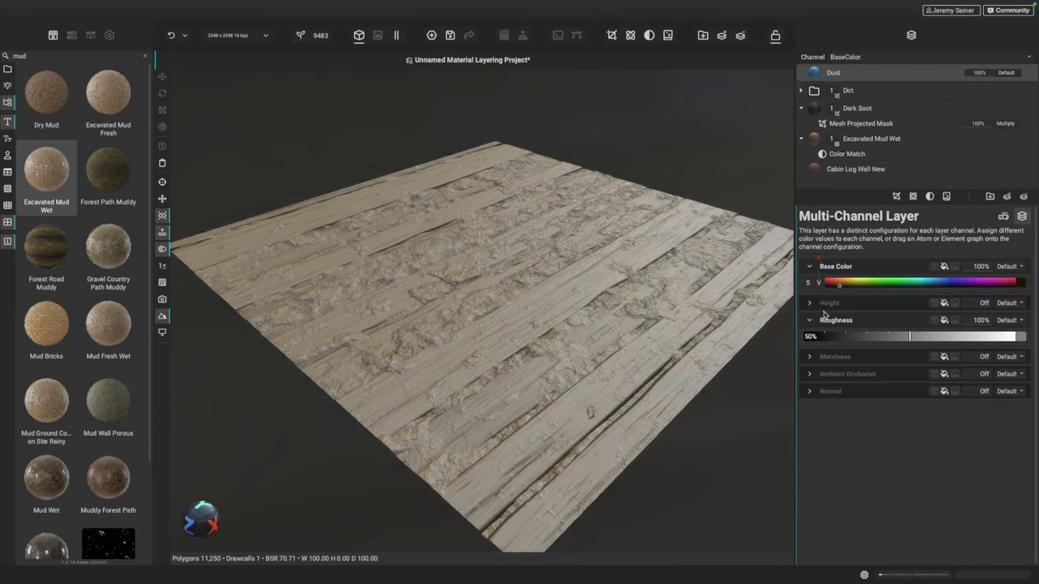
left_click_drag(910, 338, 1024, 337)
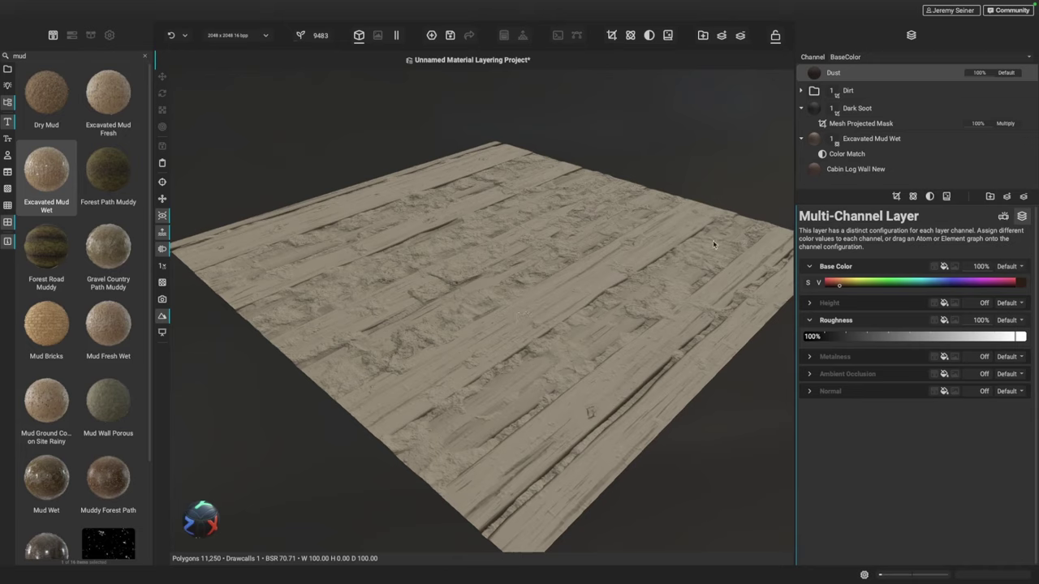
Add a Mesh Mask Builder to the Dust layer and set its Layer Ambient Occlusion Opacity to 1.00.
left_click(897, 196)
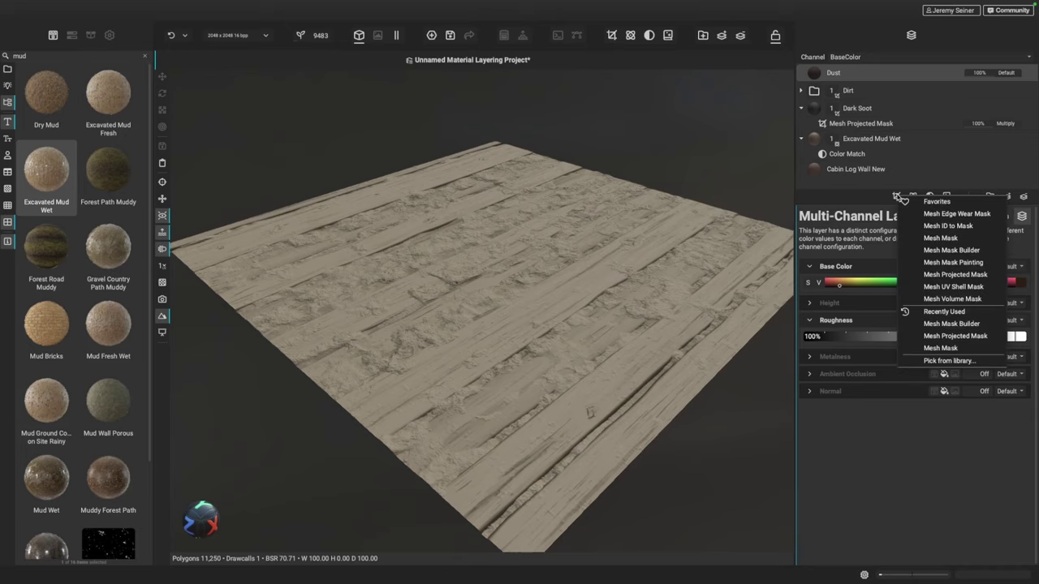
left_click(952, 250)
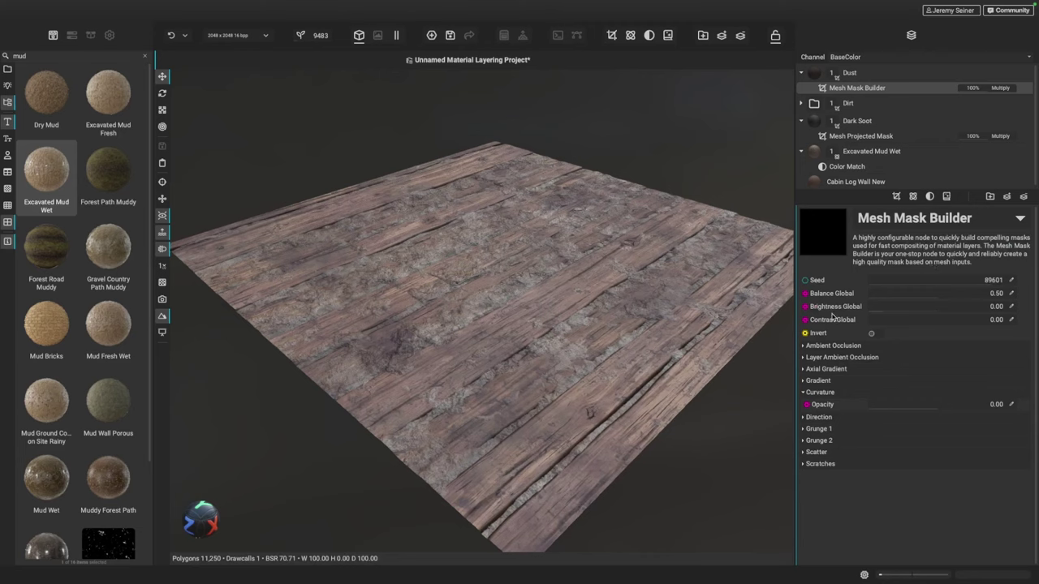
left_click(806, 359)
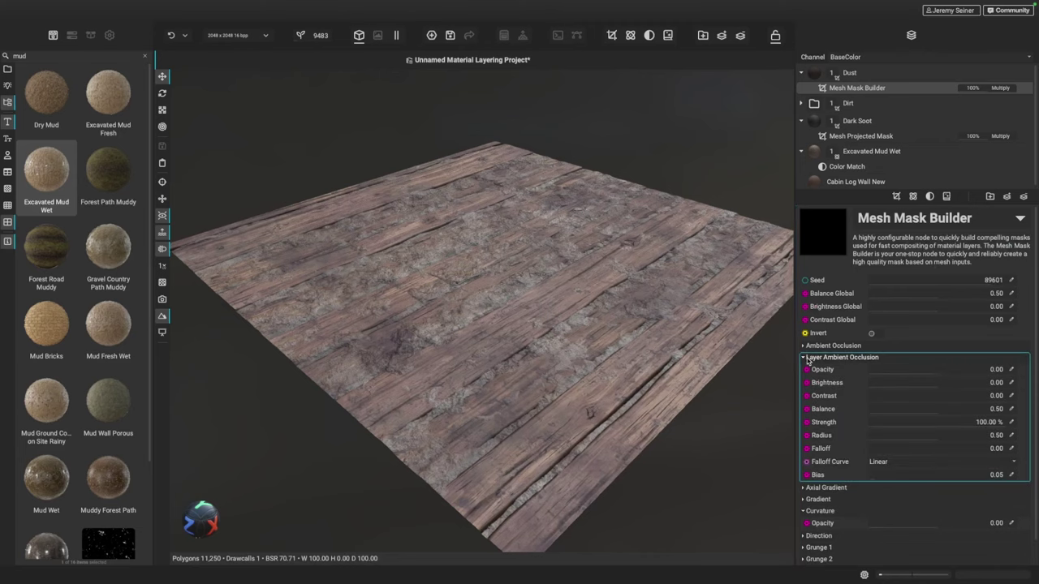
left_click_drag(938, 375, 1012, 377)
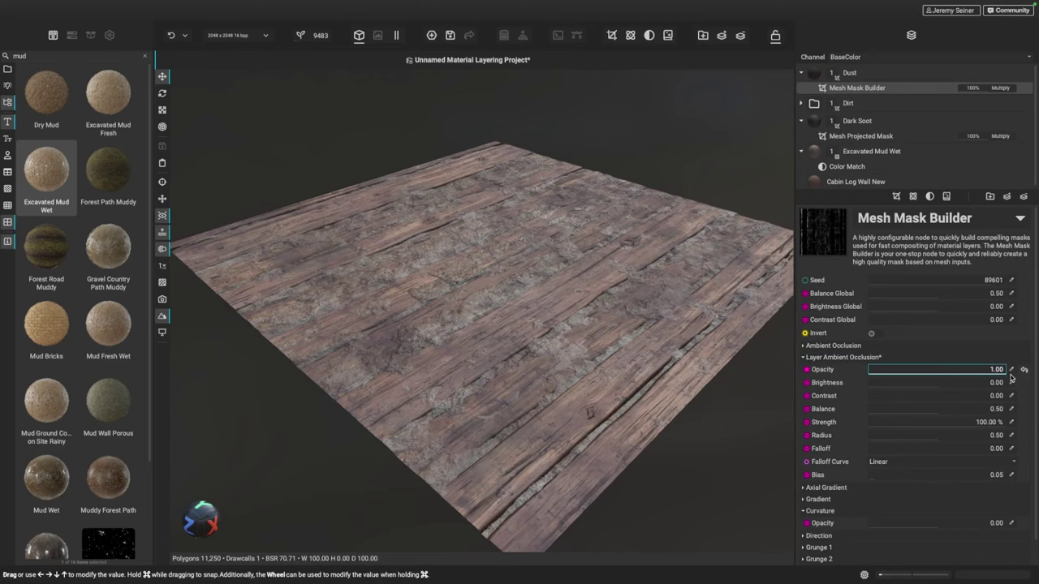
While viewing the Dust mask solo, invert it and set its Layer Ambient Occlusion Balance to 0.10, then inspect the full material.
left_click(889, 89, "alt")
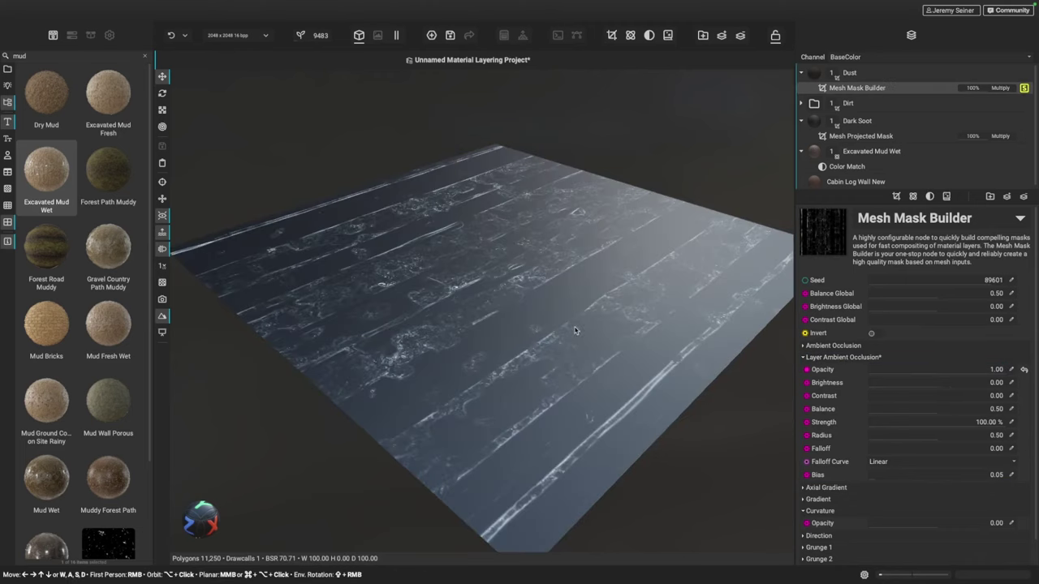
left_click(877, 334)
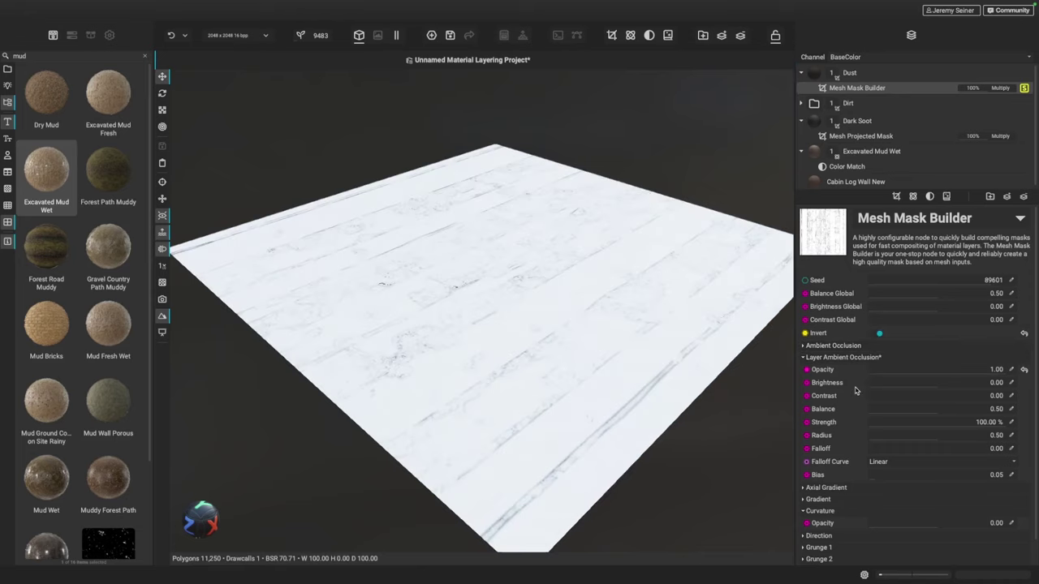
mouse_move(880, 409)
left_mouse_down()
mouse_move(937, 416)
mouse_move(881, 415)
left_mouse_up()
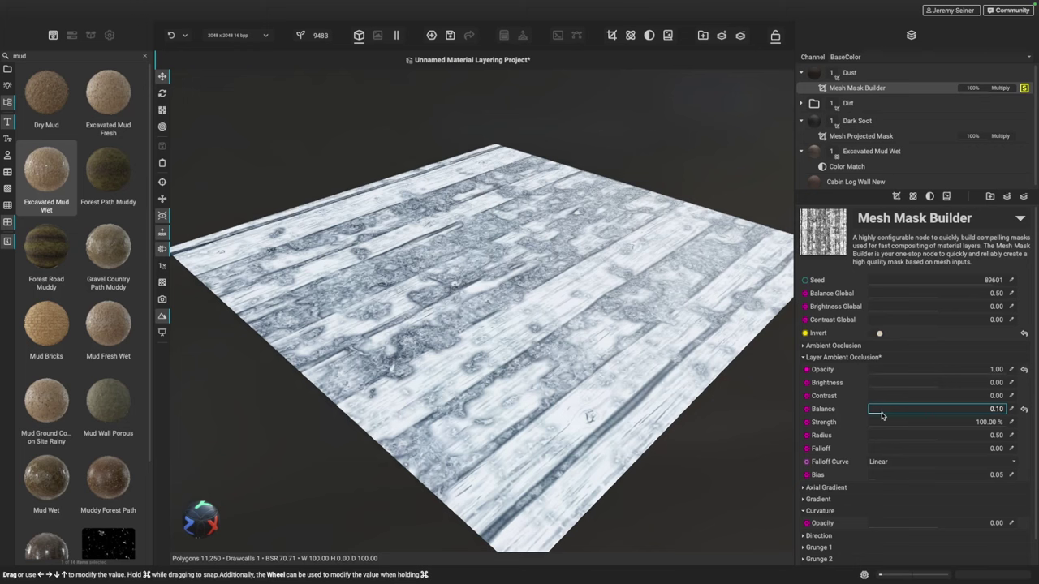
left_click_drag(881, 416, 882, 415)
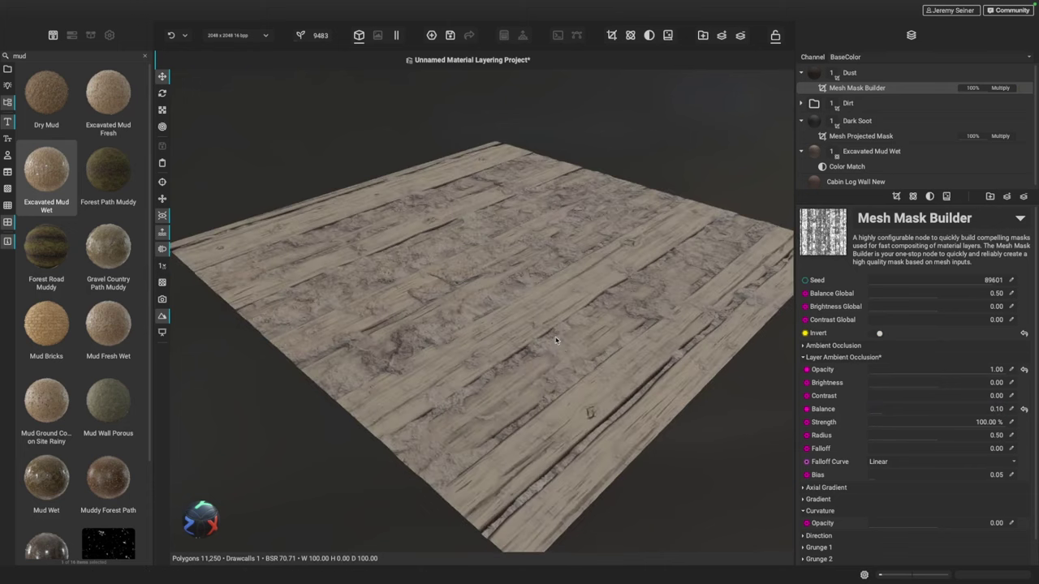
left_click_drag(505, 388, 485, 384)
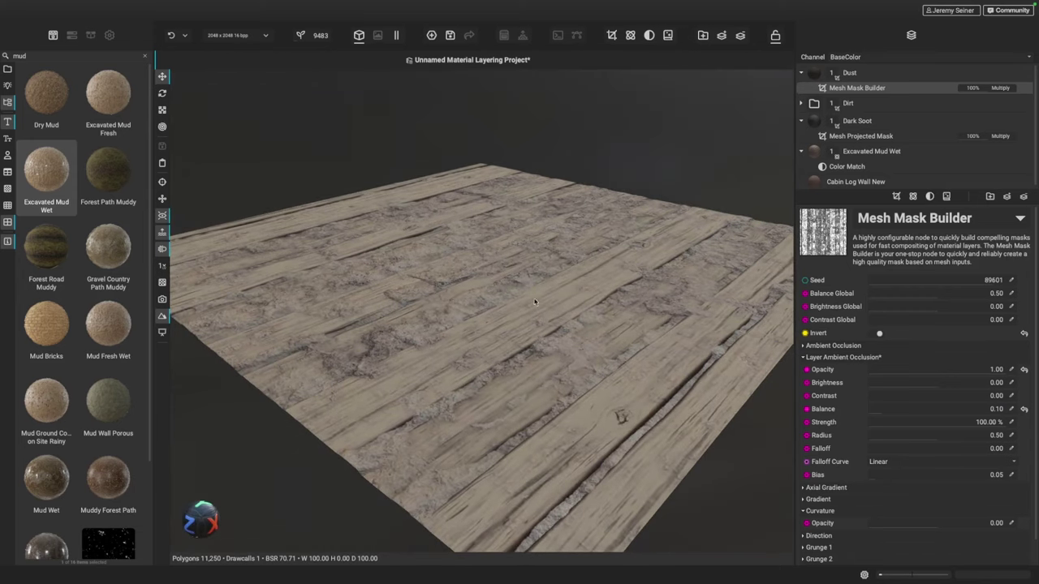
mouse_move(457, 323)
left_mouse_down()
mouse_move(422, 328)
mouse_move(457, 332)
left_mouse_up()
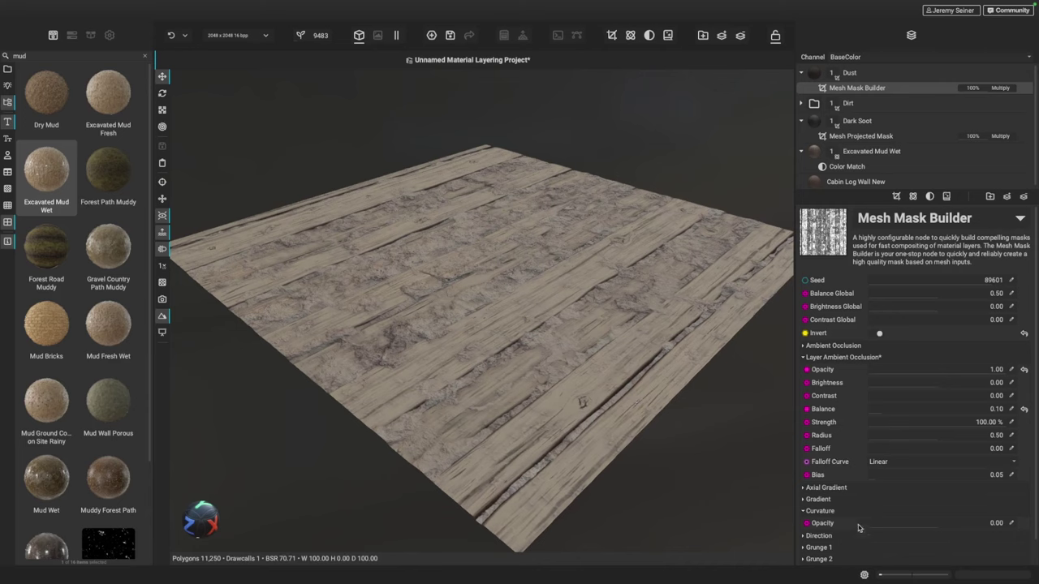
Set the Dust mask's Grunge 1 Opacity to 1.00 and assign the Swipes graph from the Grunge library as its image.
scroll(857, 529, "down", 1)
left_click(804, 521)
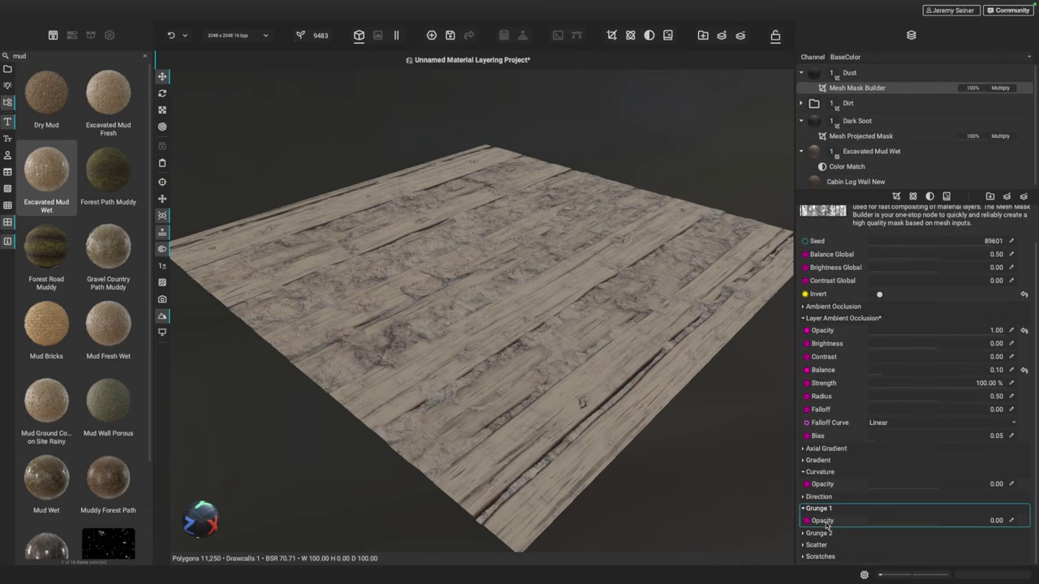
left_click_drag(942, 522, 1016, 525)
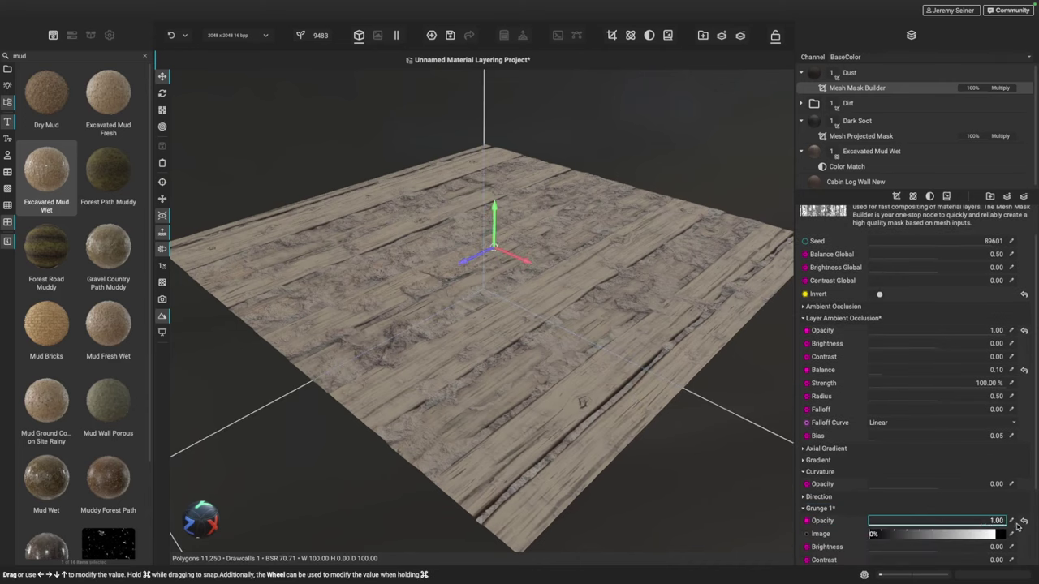
left_click(1011, 535)
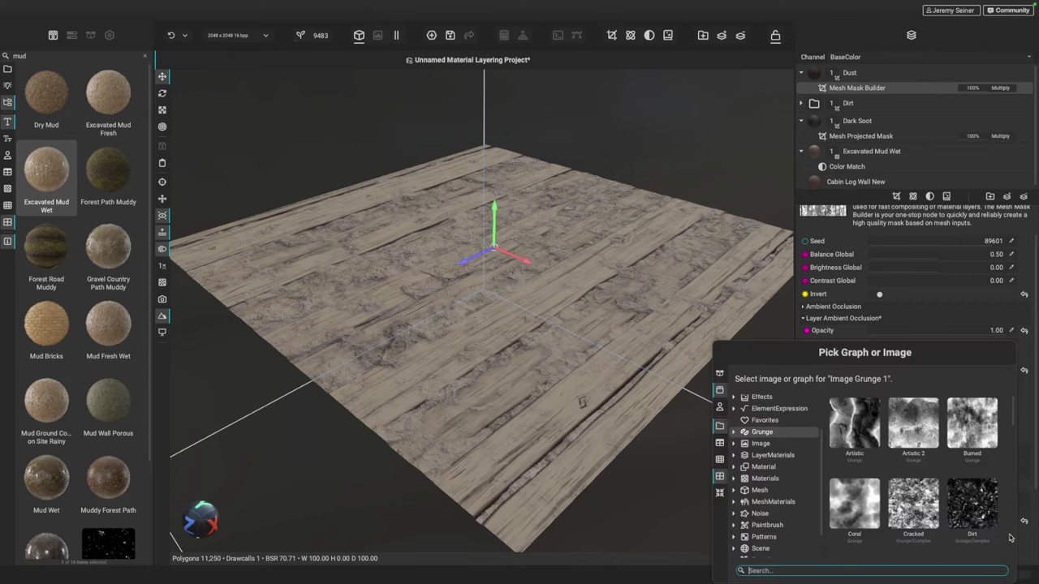
scroll(912, 499, "down", 5)
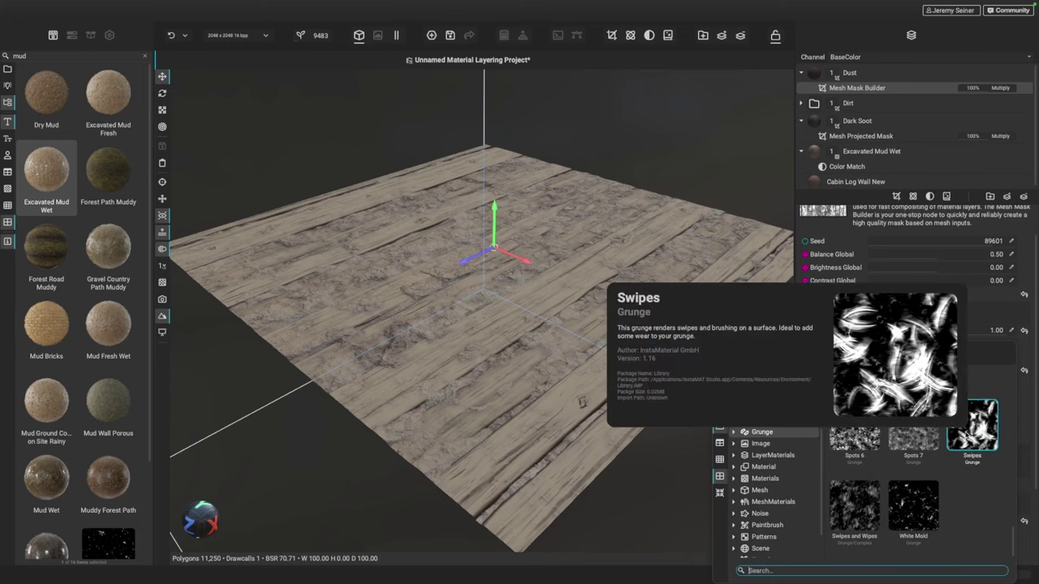
left_click(973, 424)
scroll(474, 353, "up", 1)
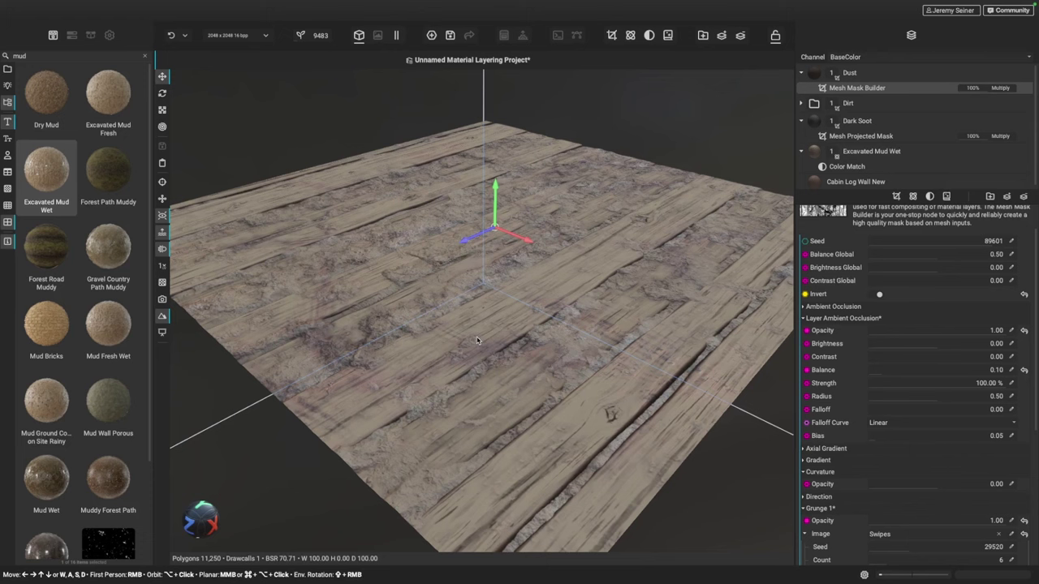
Check the Dust mask solo, set its Swipes image Count to 5, and try a lower Blur before resetting it to default.
left_click(844, 89, "alt")
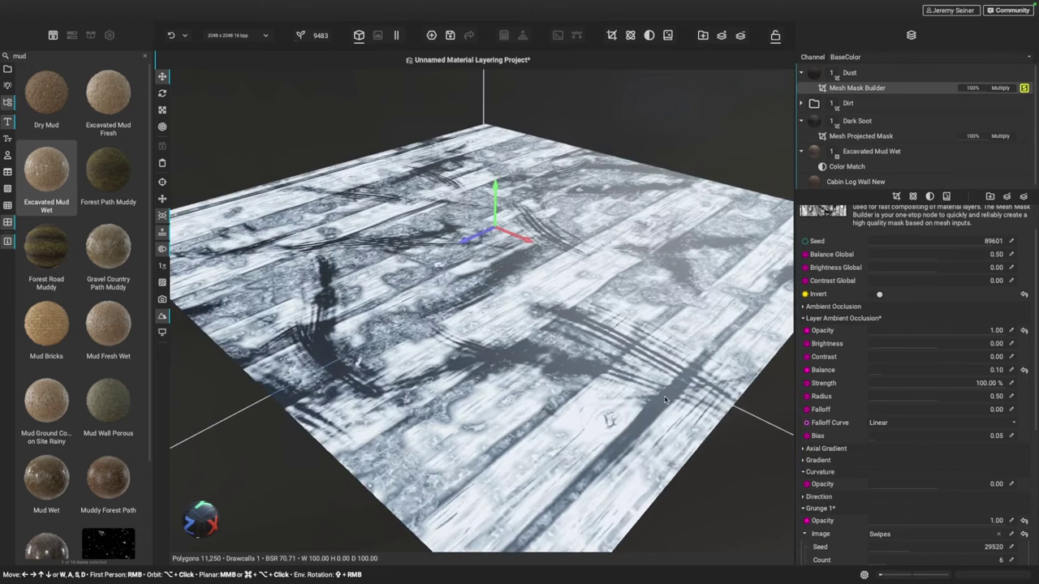
scroll(828, 462, "down", 5)
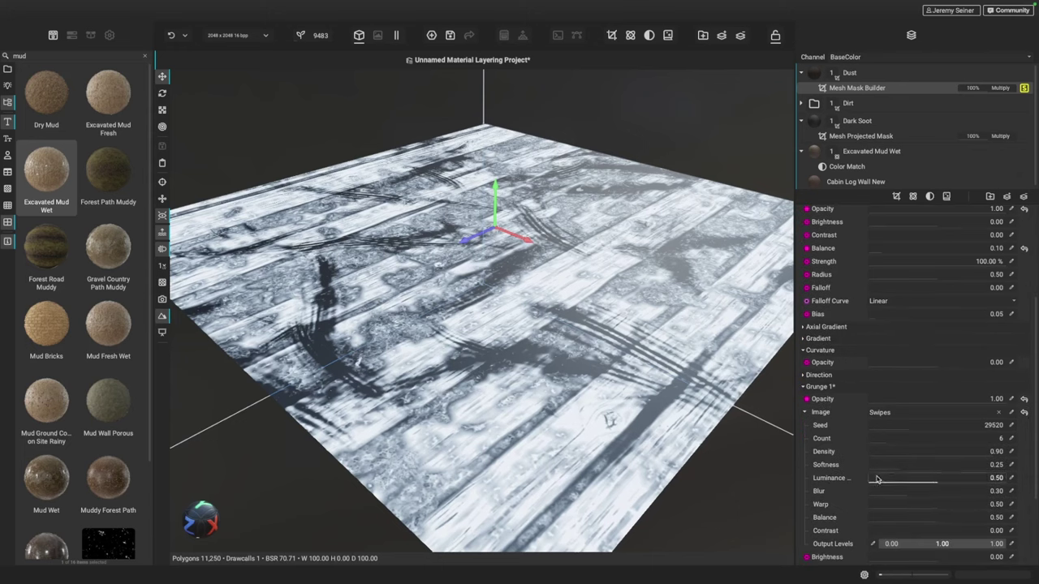
left_click(890, 444)
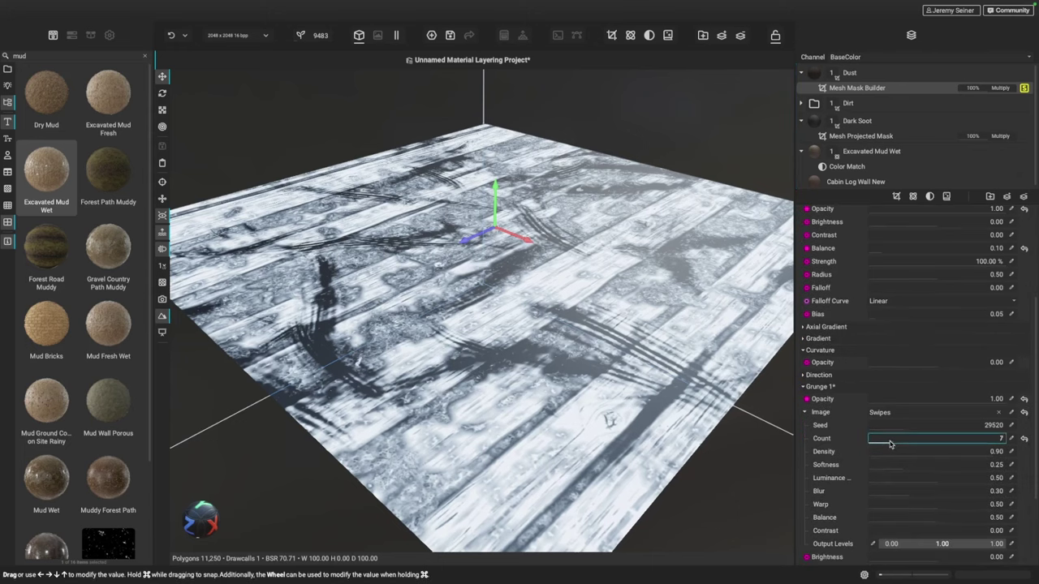
mouse_move(889, 443)
left_mouse_down()
mouse_move(900, 444)
mouse_move(882, 443)
left_mouse_up()
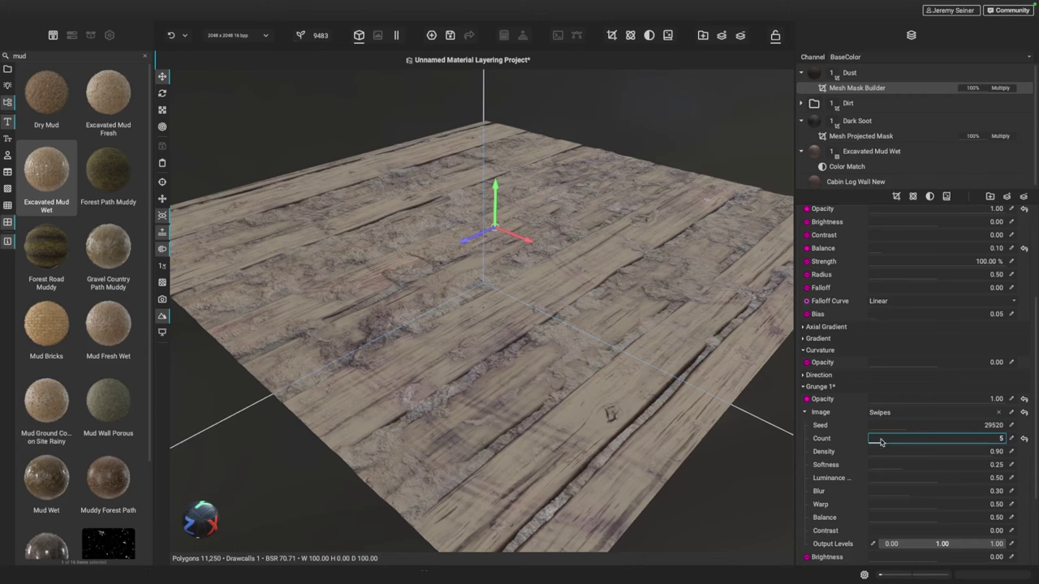
left_click_drag(883, 443, 885, 443)
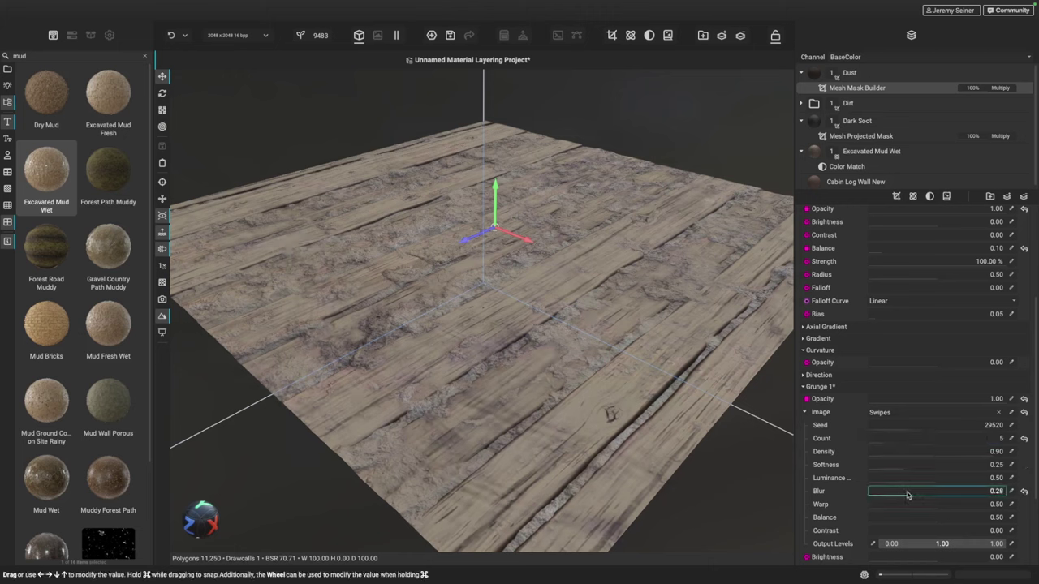
mouse_move(902, 492)
left_mouse_down()
mouse_move(910, 493)
mouse_move(900, 494)
left_mouse_up()
left_click(1023, 492)
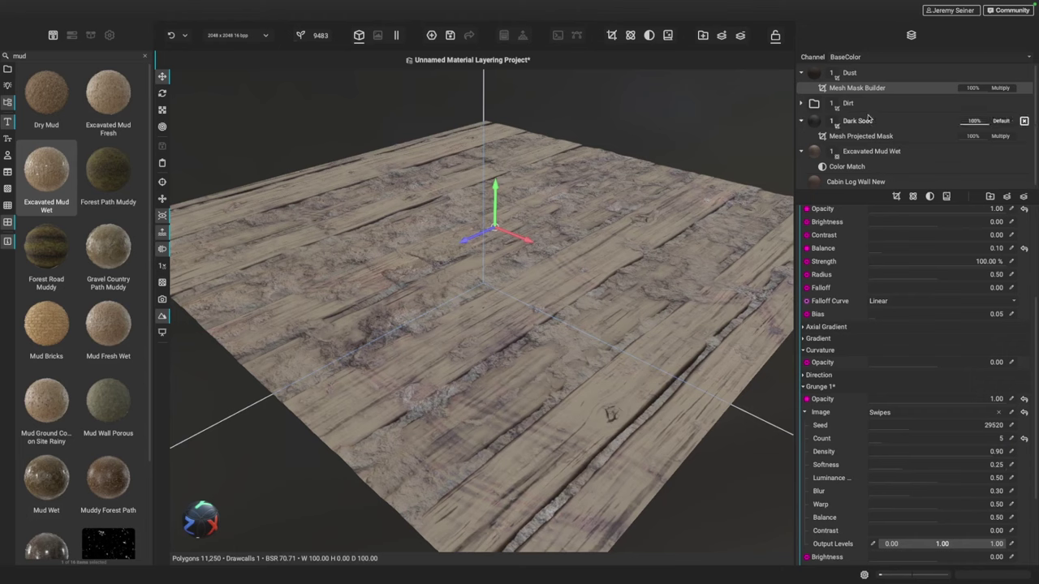
Reduce the Dust layer's Base Color opacity to 36%, checking the material from several angles.
left_click(815, 74)
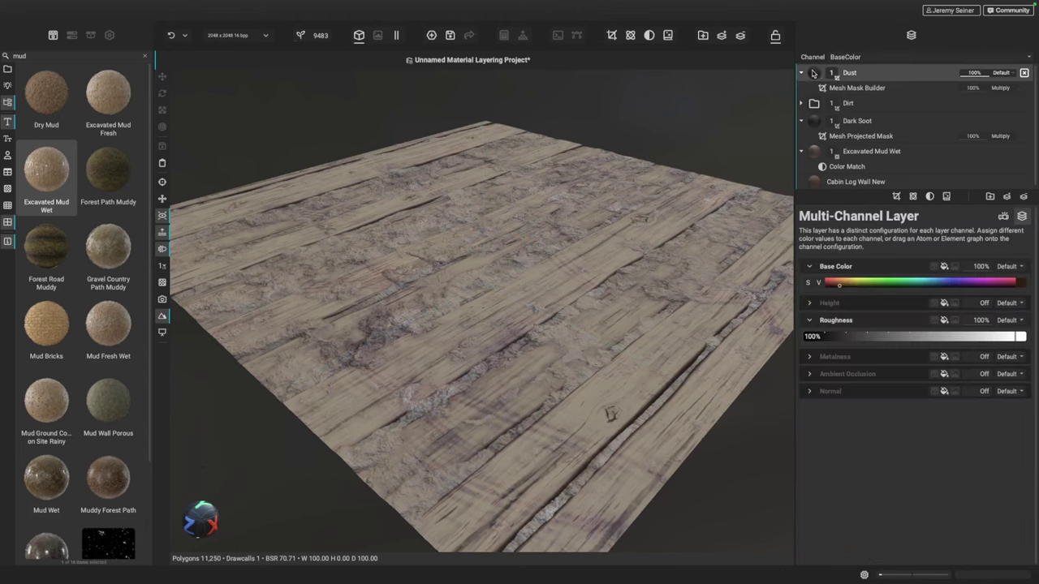
left_click_drag(982, 268, 982, 274)
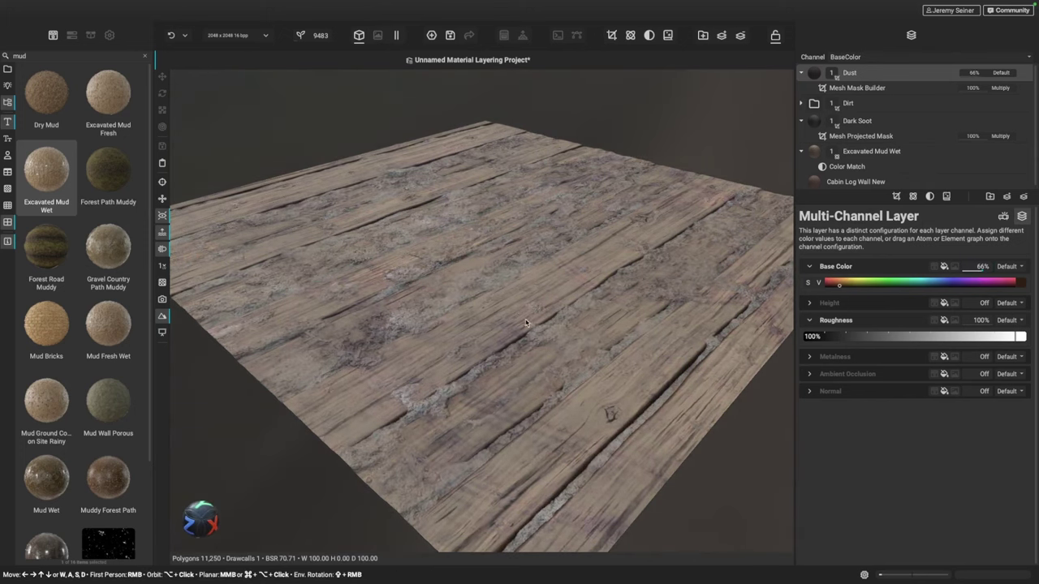
left_click_drag(521, 342, 573, 384, "alt")
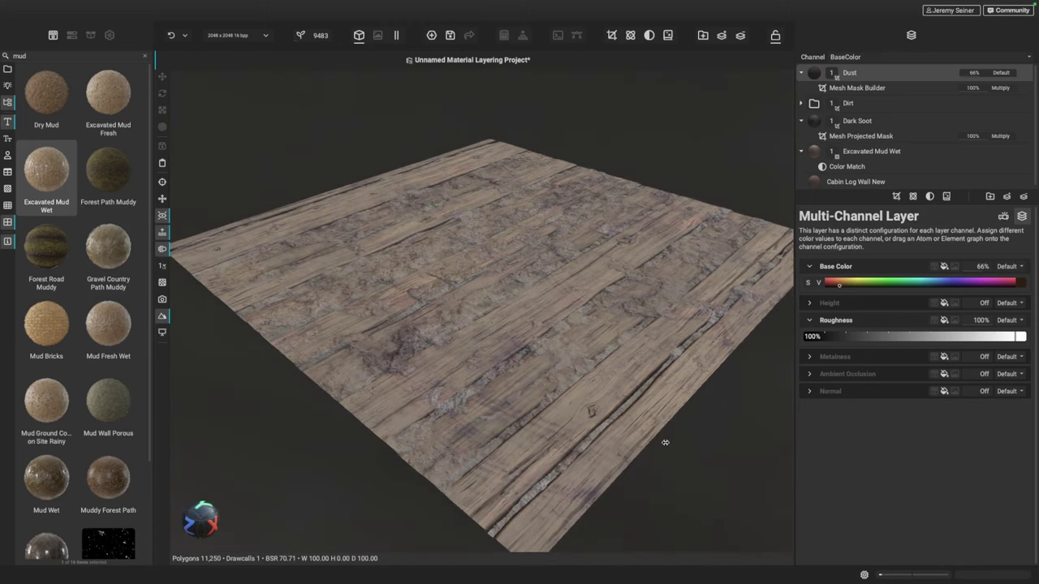
left_click_drag(665, 446, 679, 481, "alt")
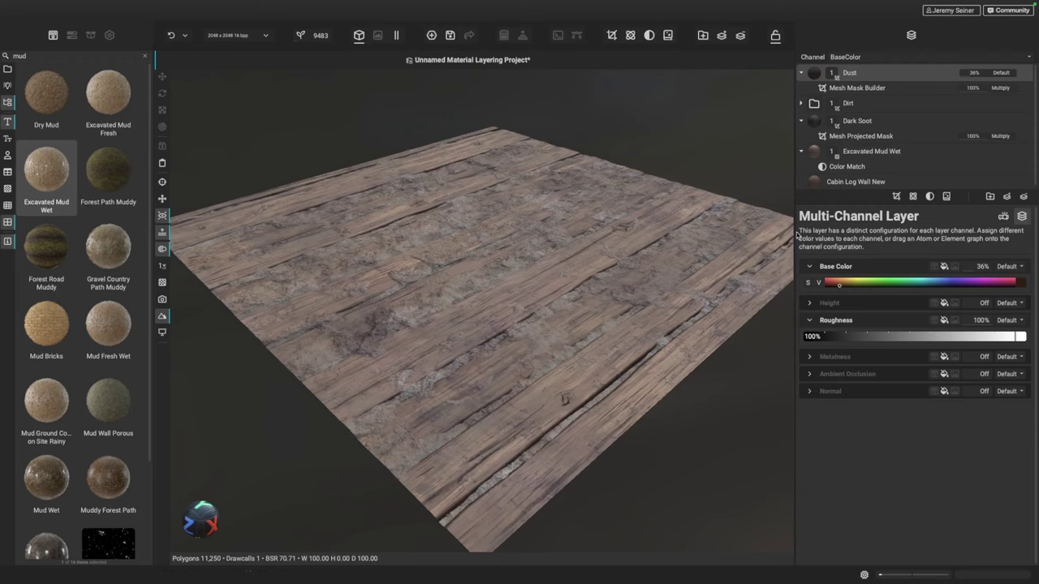
Set the Additional Mud Layer amount of the Excavated Mud Wet layer to 62.73%.
left_click(816, 154)
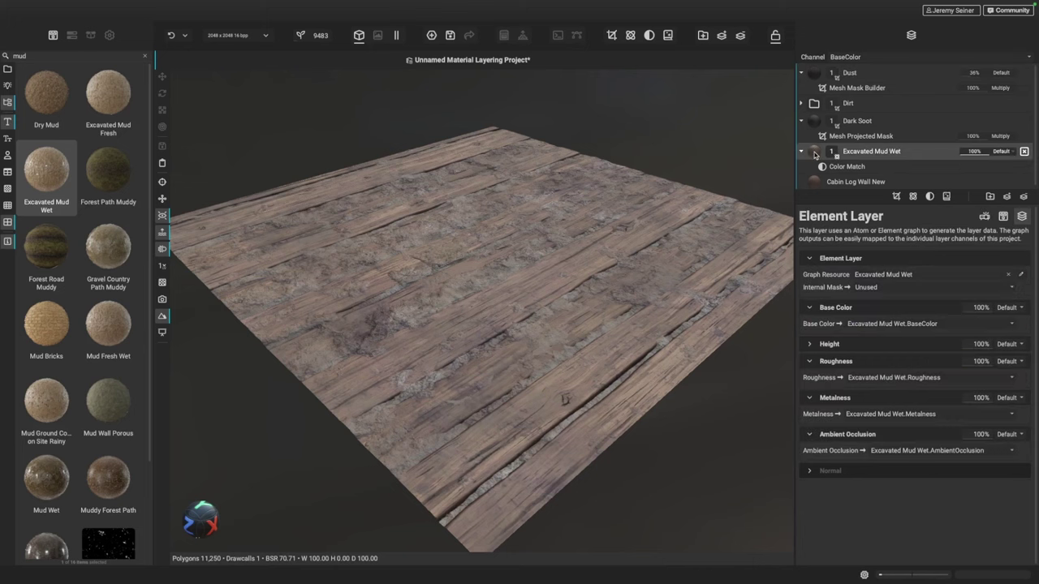
left_click(1003, 216)
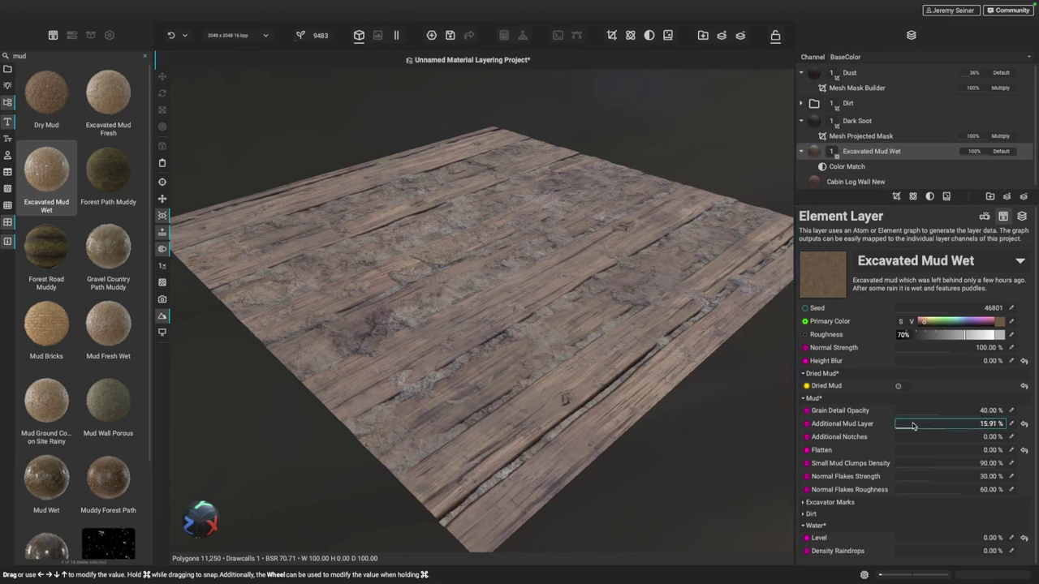
left_click_drag(913, 425, 890, 427)
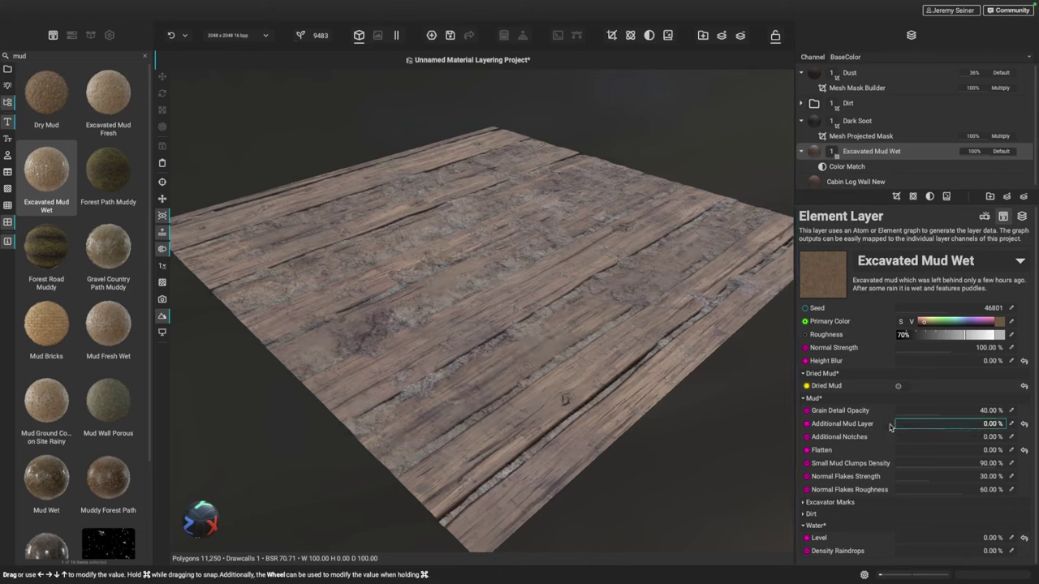
left_click_drag(890, 427, 965, 427)
Expose Excavated Mud Wet's Additional Mud Layer and Cabin Log Wall New's Log Count as input parameters of the project.
right_click(834, 426)
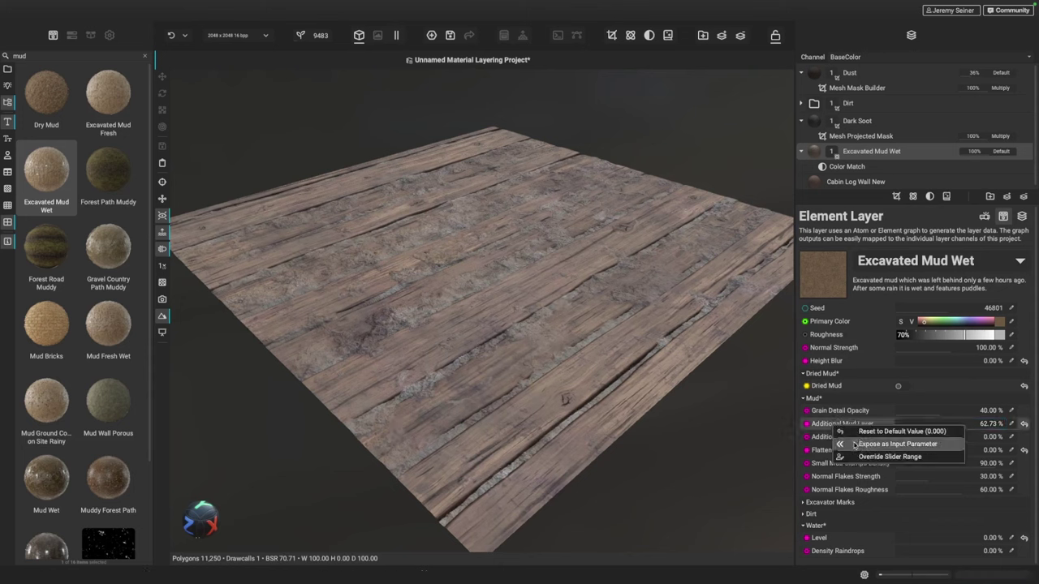
left_click(920, 447)
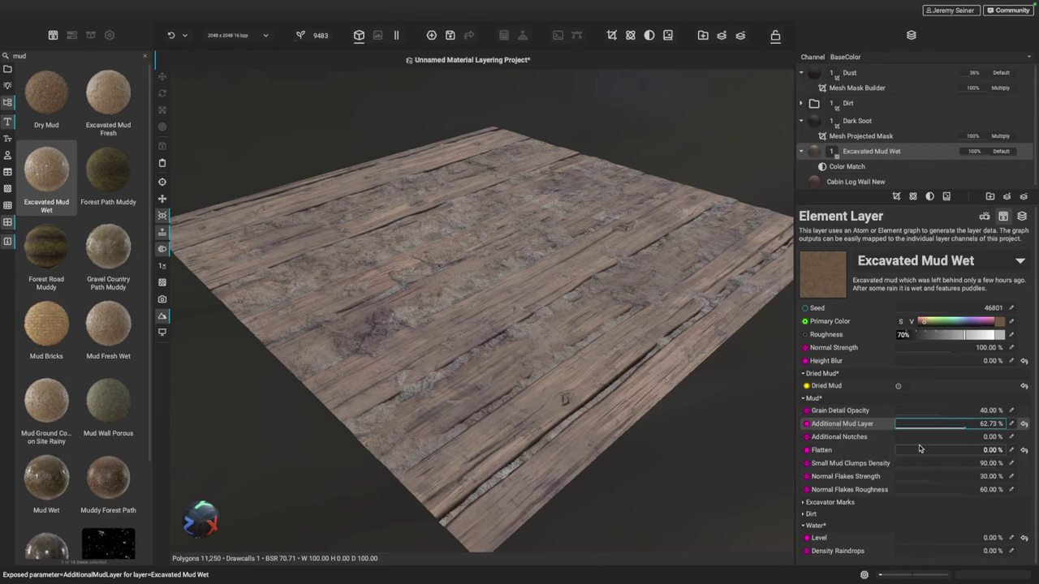
left_click(73, 37)
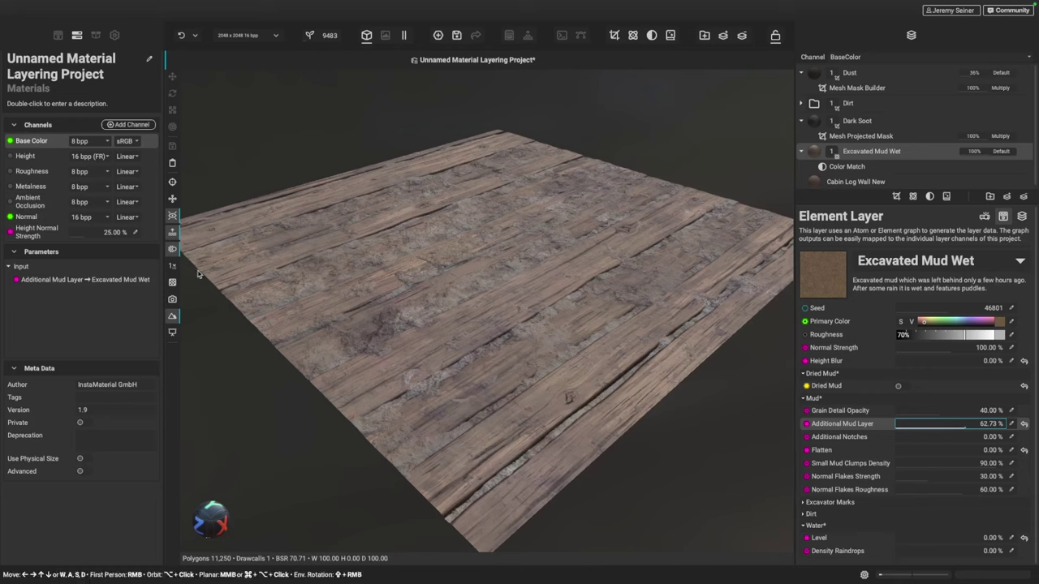
left_click(820, 183)
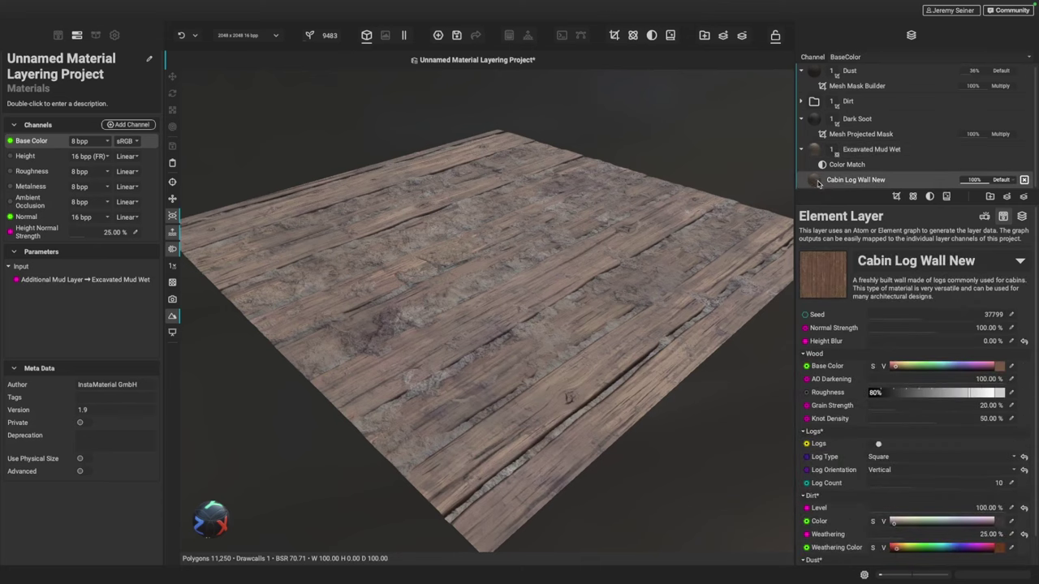
right_click(827, 485)
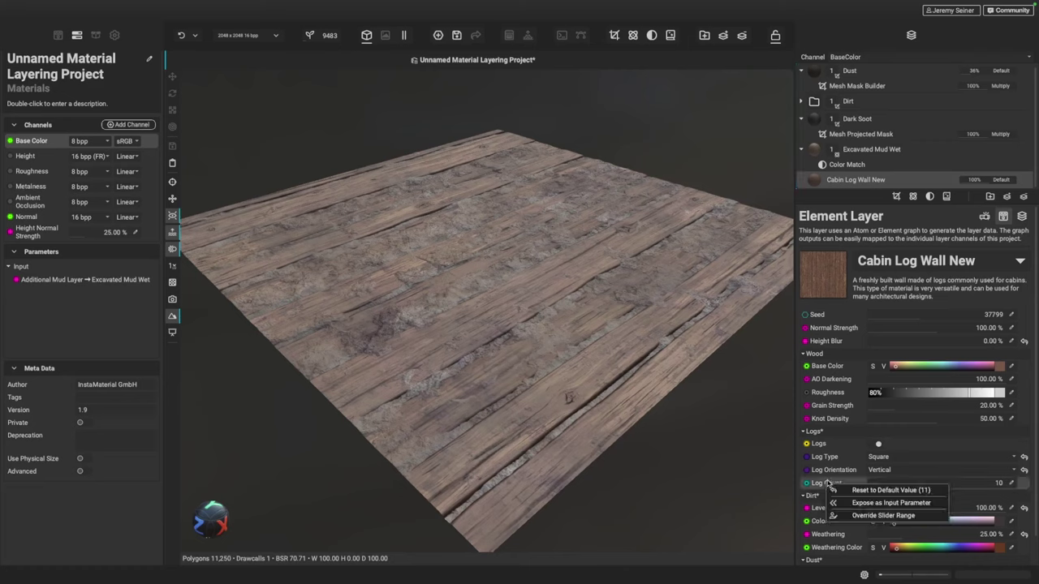
left_click(850, 504)
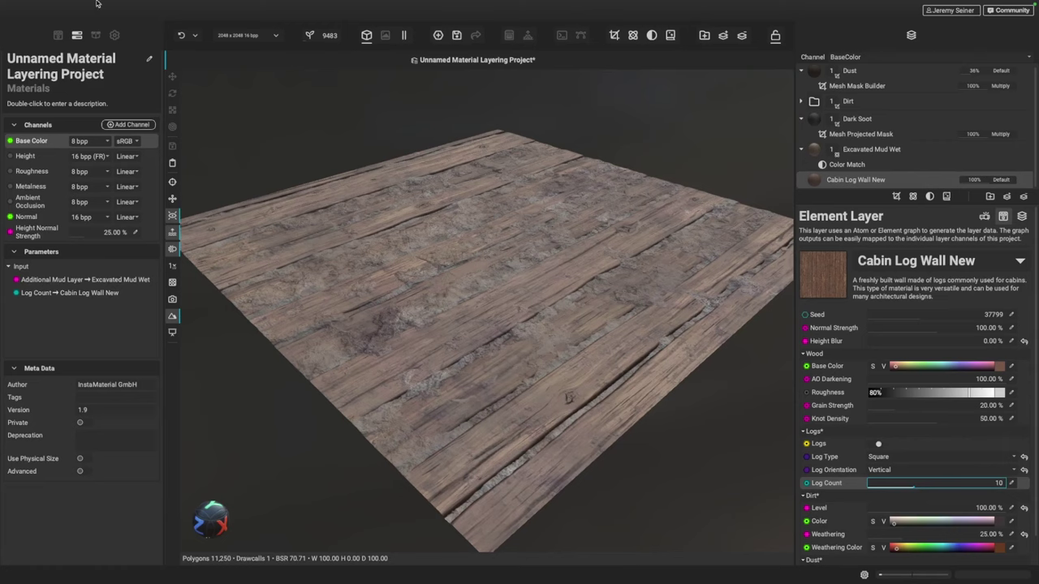
Rename the material layering project to Muddy Wood Planks.
double_click(62, 61)
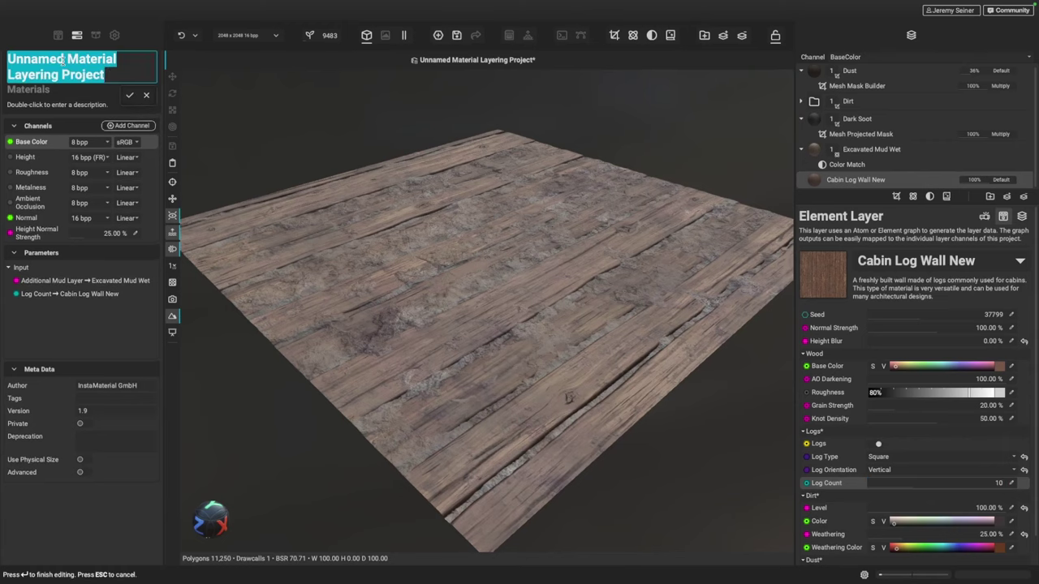
type("Mu")
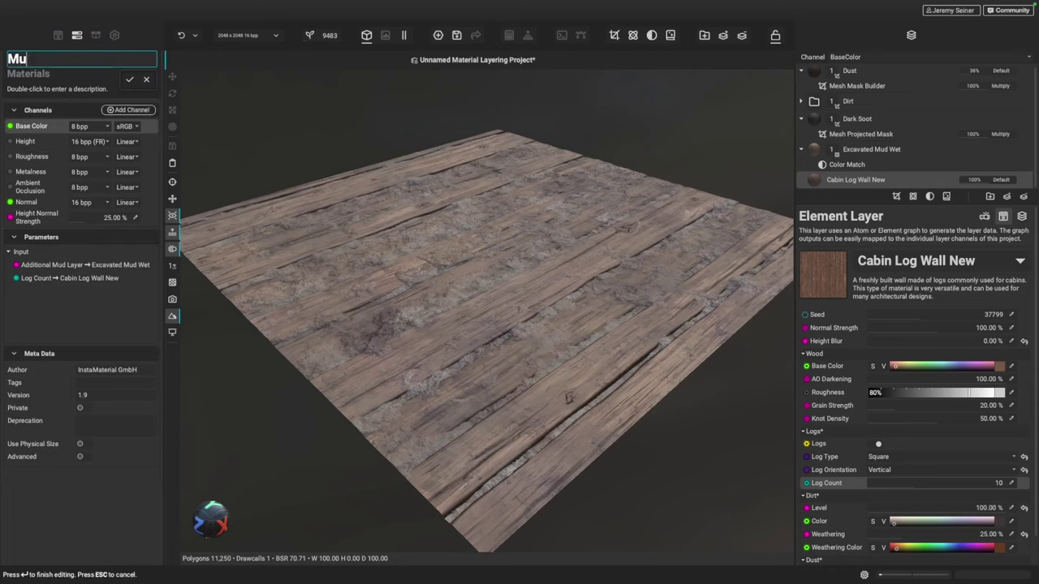
type("ddy Wood Planks")
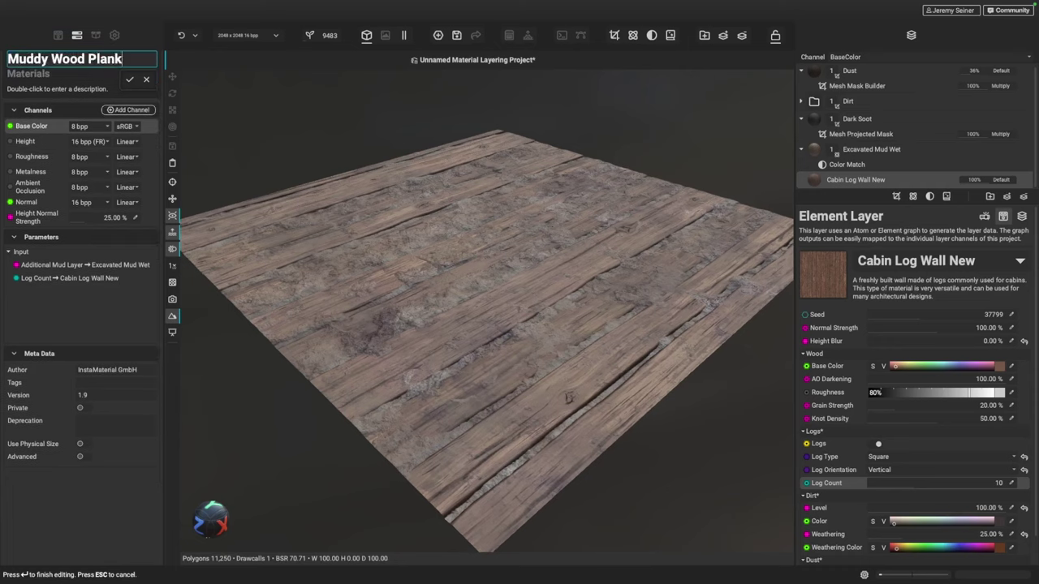
key("Return")
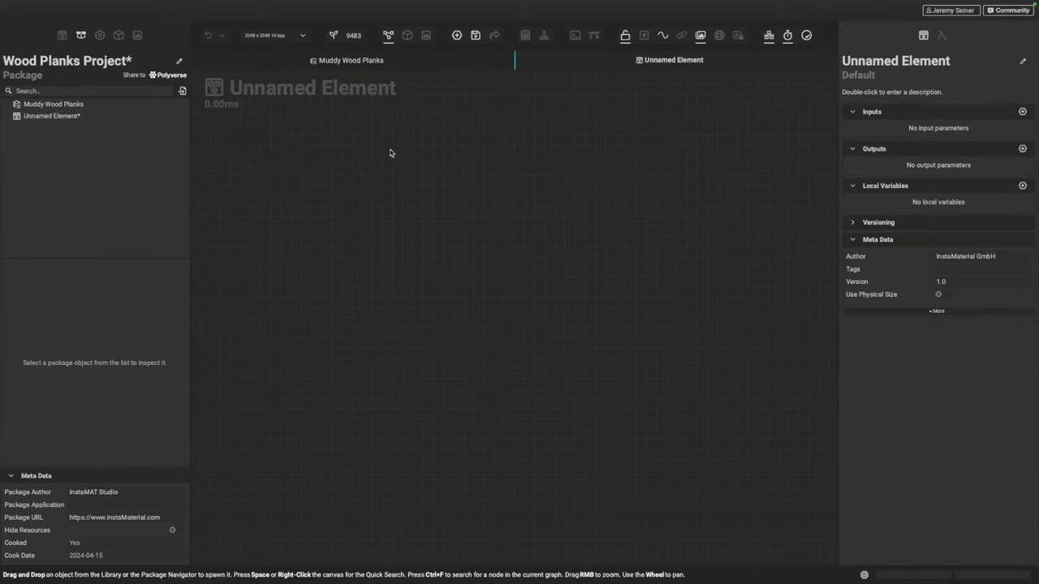
Place the Muddy Wood Planks material as a node in the Unnamed Element graph and preview it as a 3D material.
left_click(456, 35)
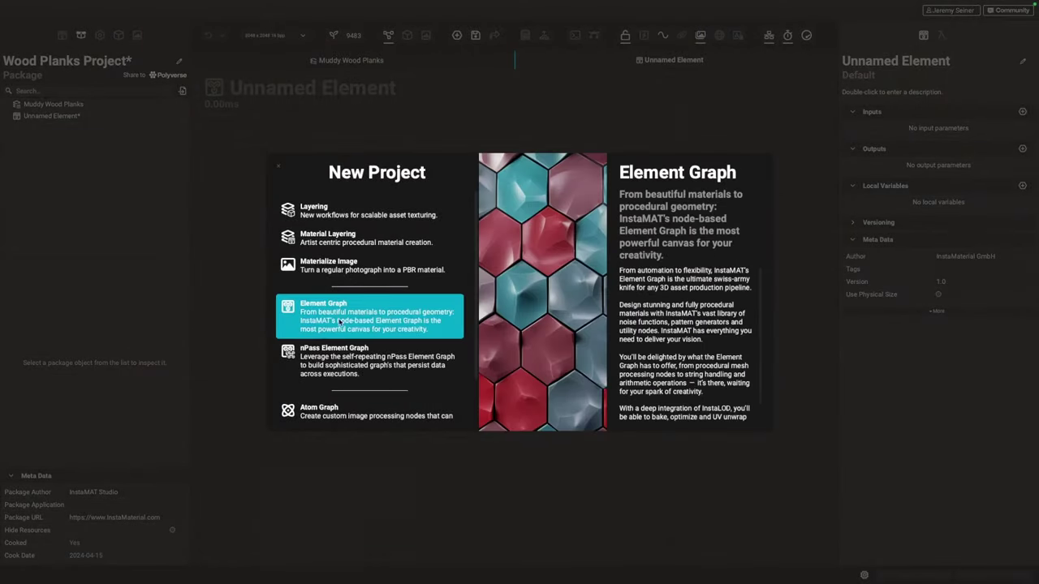
left_click(278, 161)
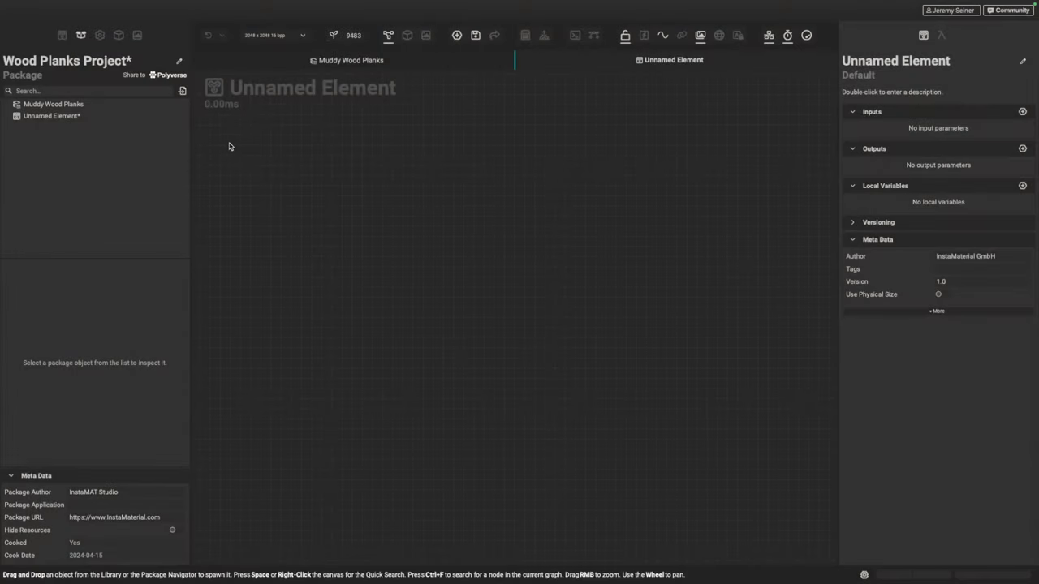
left_click_drag(42, 105, 427, 253)
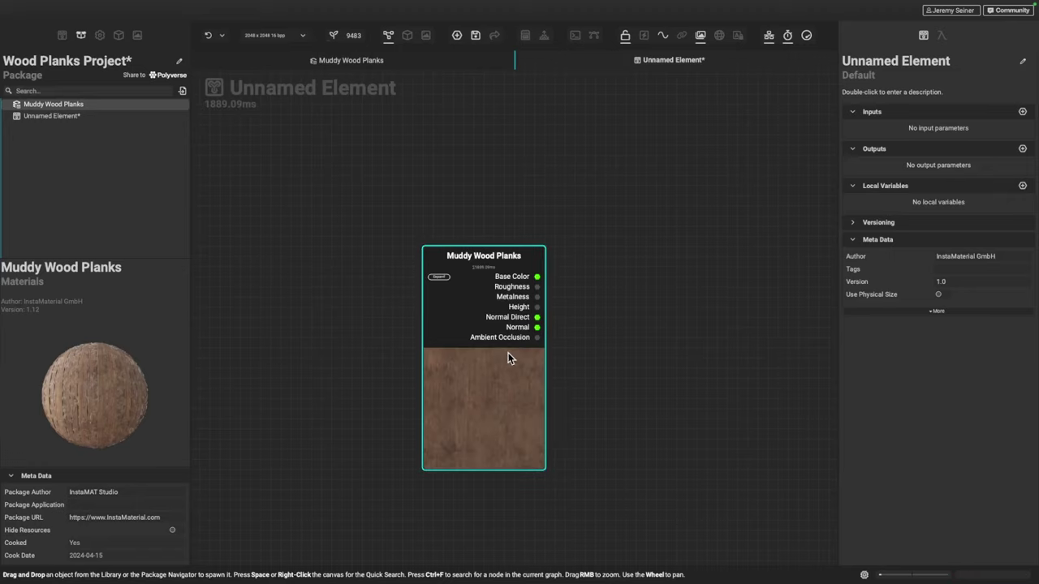
right_click(468, 377)
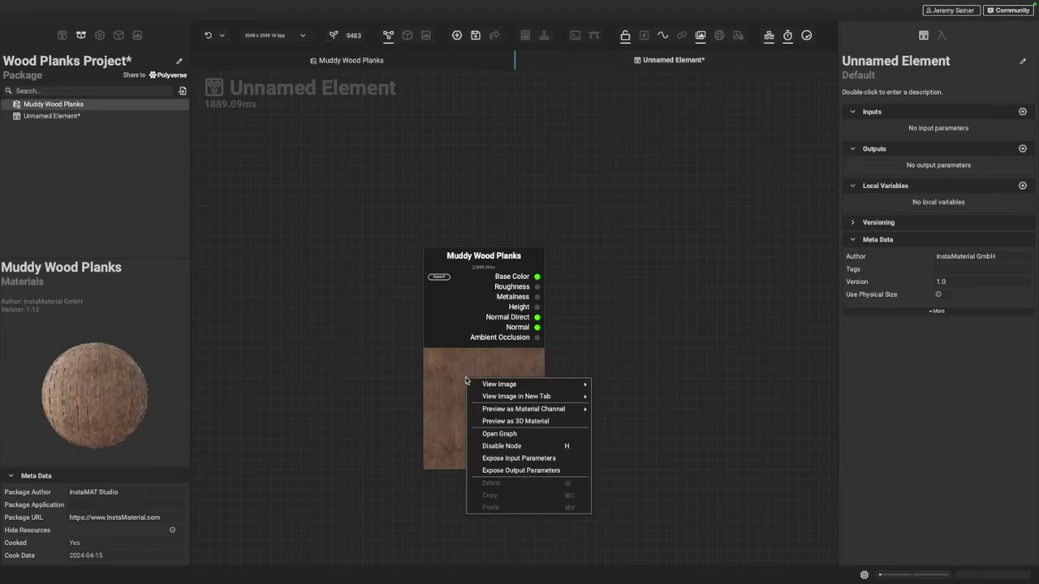
left_click(511, 420)
left_click_drag(111, 169, 142, 162, "alt")
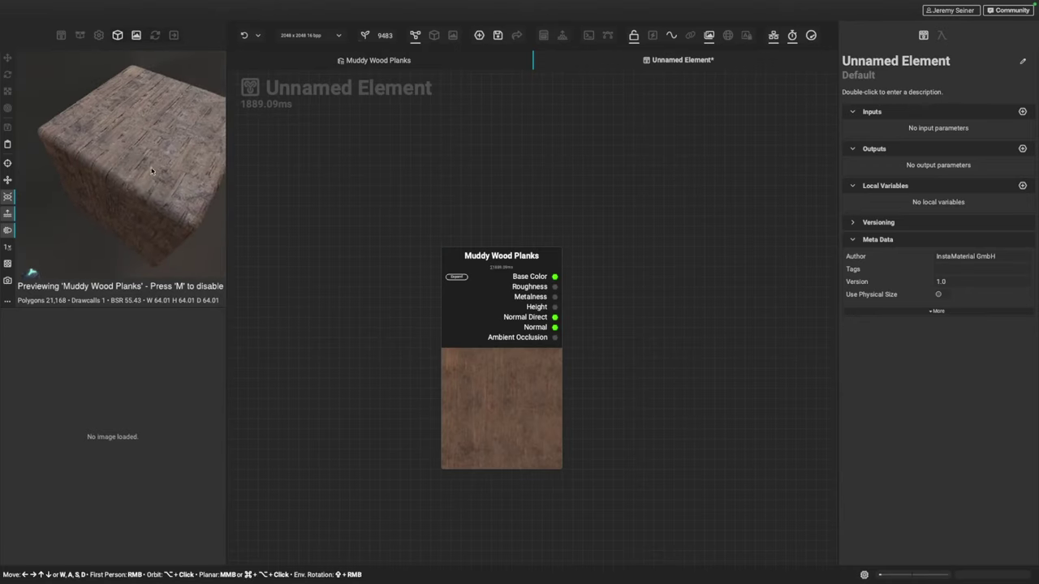
scroll(139, 163, "up", 5)
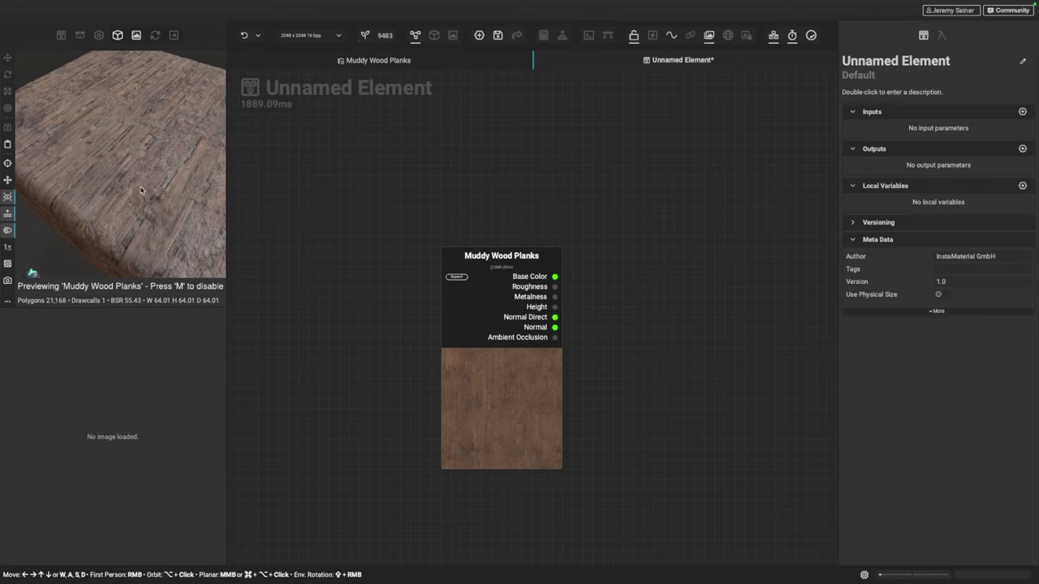
scroll(143, 190, "down", 2)
Set the Muddy Wood Planks node's Additional Mud Layer to 100% and its Log Count to 16.
left_click(492, 370)
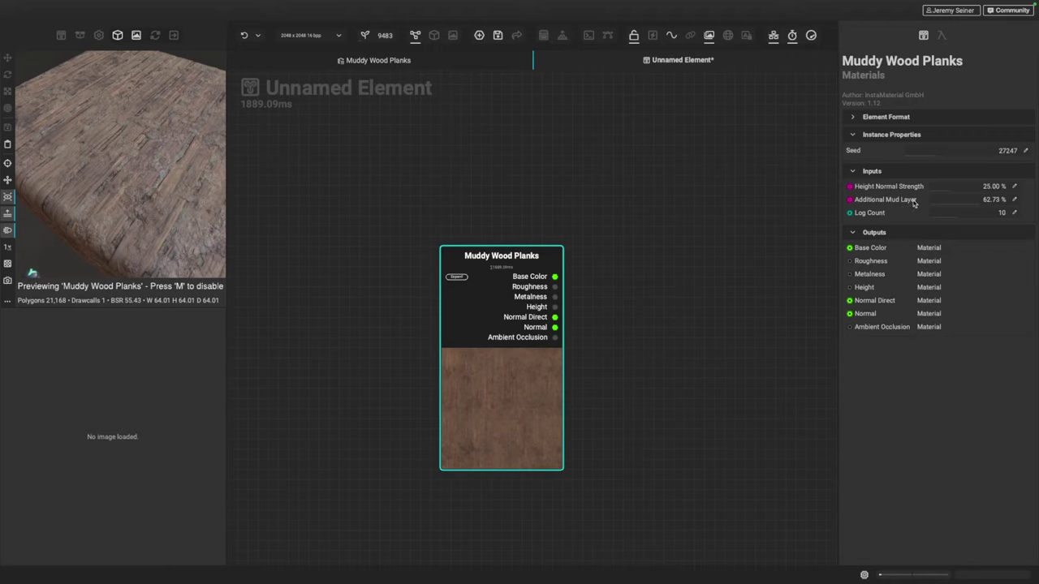
left_click_drag(978, 205, 1030, 202)
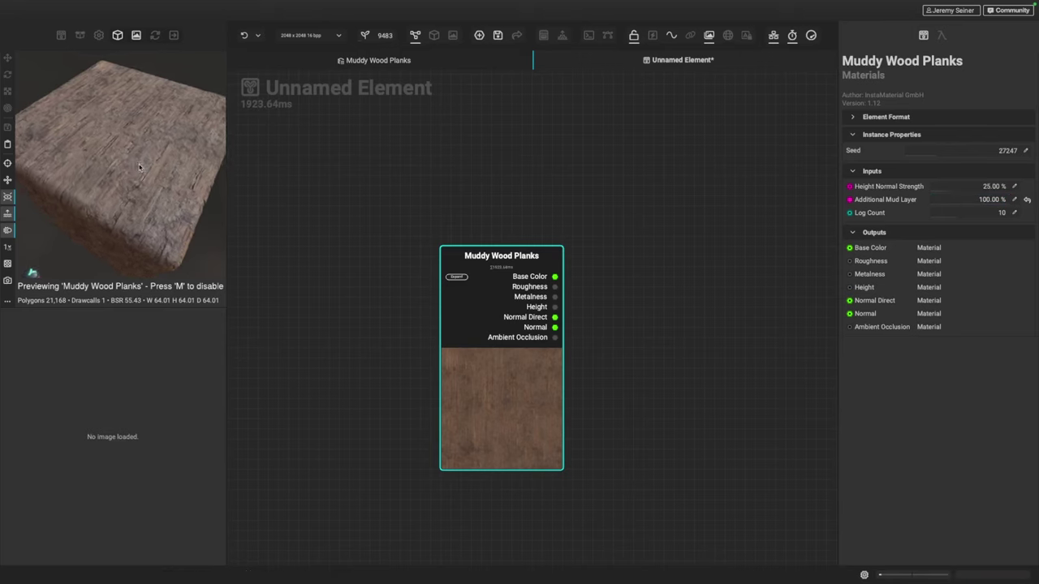
left_click(988, 216)
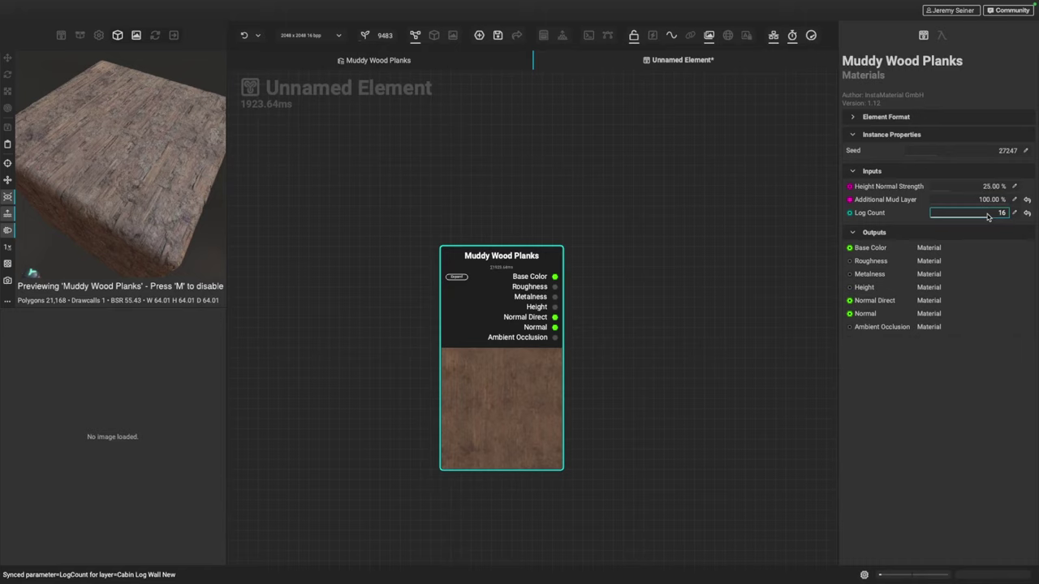